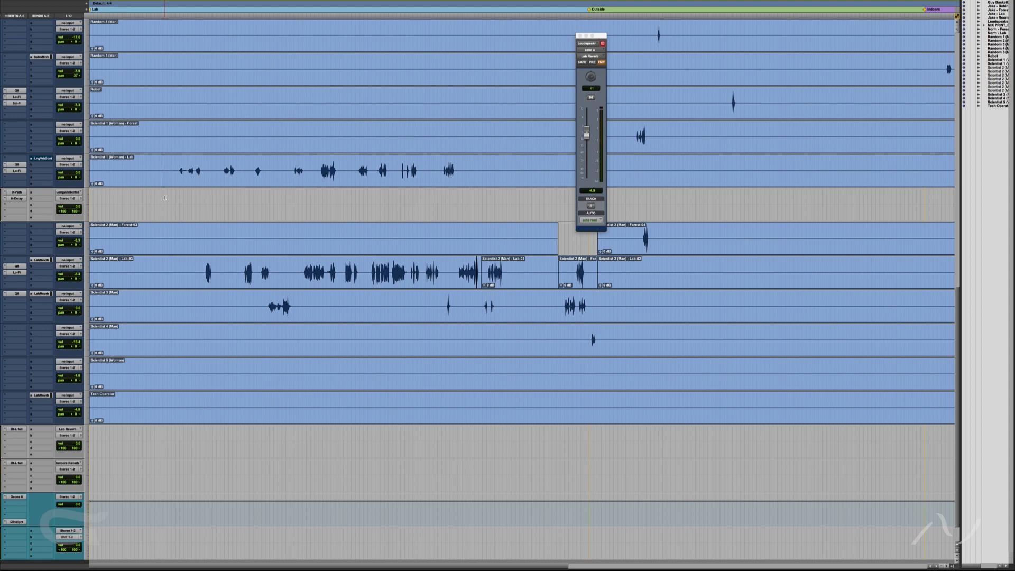
Step: Examine the ADR dialogue tracks with their inserts and sends, down to the reverb returns and master tracks
{"action": "scroll", "coordinate": [164, 197], "scroll_direction": "down", "scroll_amount": 1}
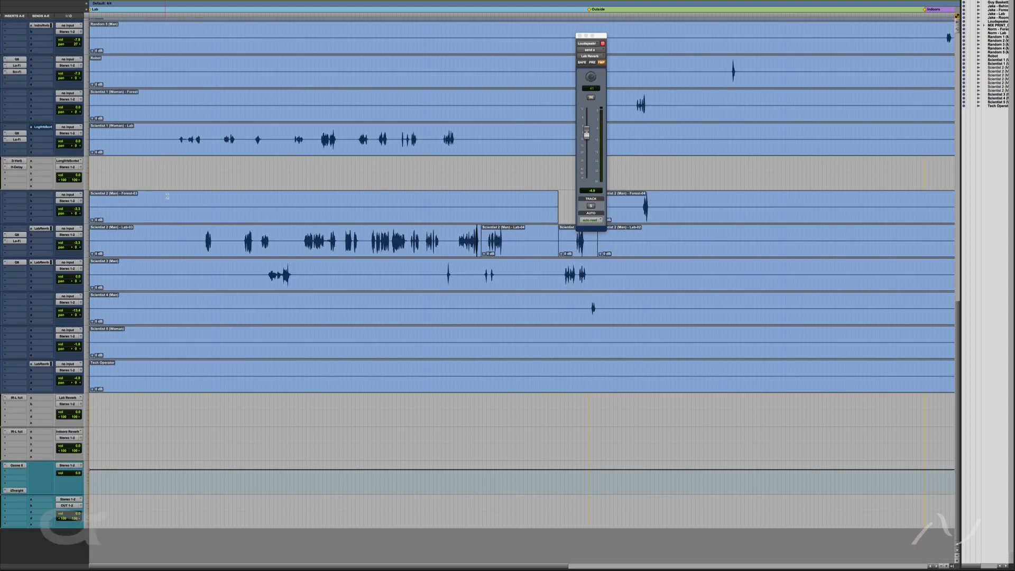
{"action": "scroll", "coordinate": [169, 193], "scroll_direction": "up", "scroll_amount": 7}
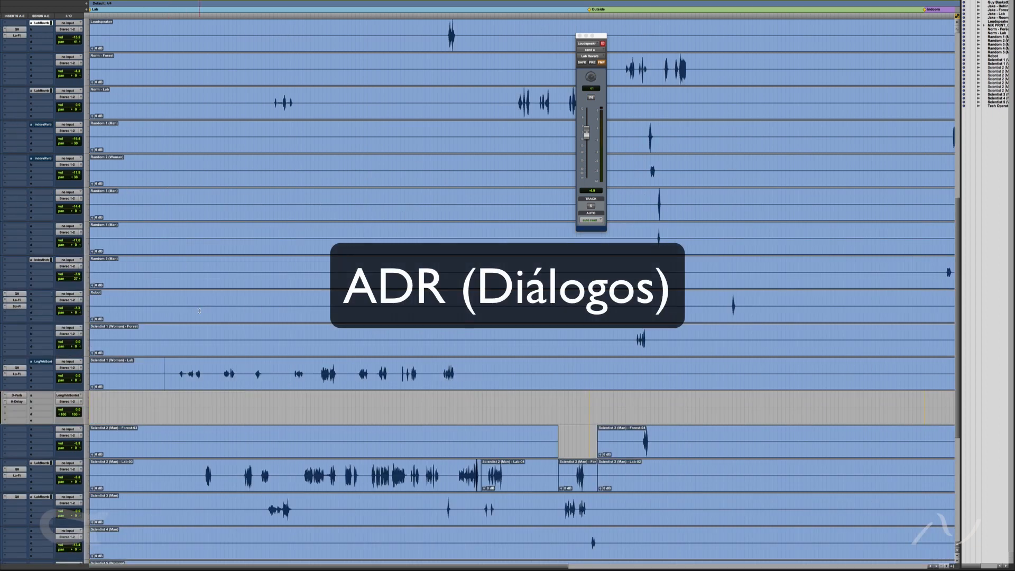
{"action": "scroll", "coordinate": [195, 296], "scroll_direction": "up", "scroll_amount": 2}
{"action": "scroll", "coordinate": [194, 288], "scroll_direction": "up", "scroll_amount": 7}
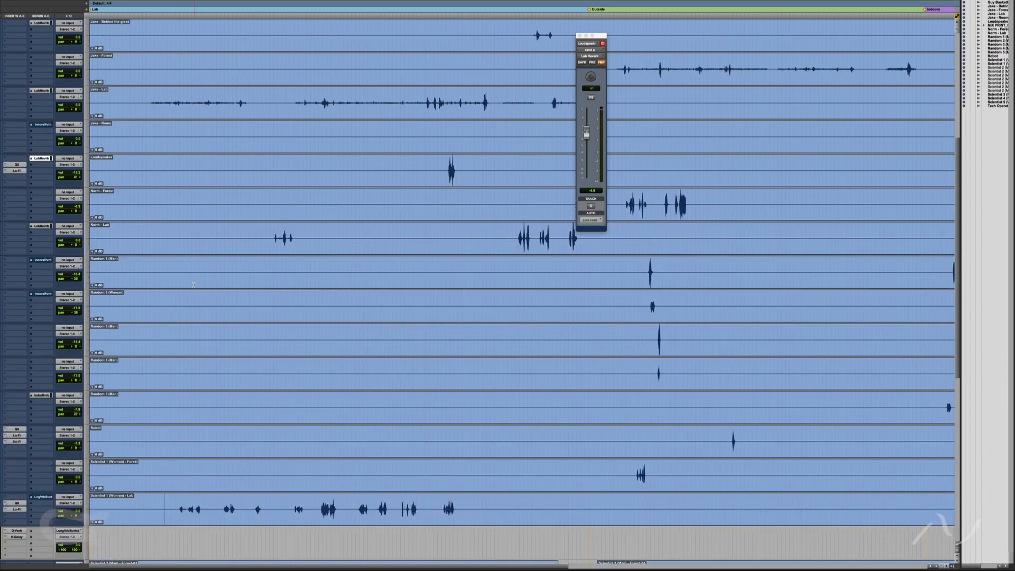
{"action": "scroll", "coordinate": [194, 285], "scroll_direction": "up", "scroll_amount": 2}
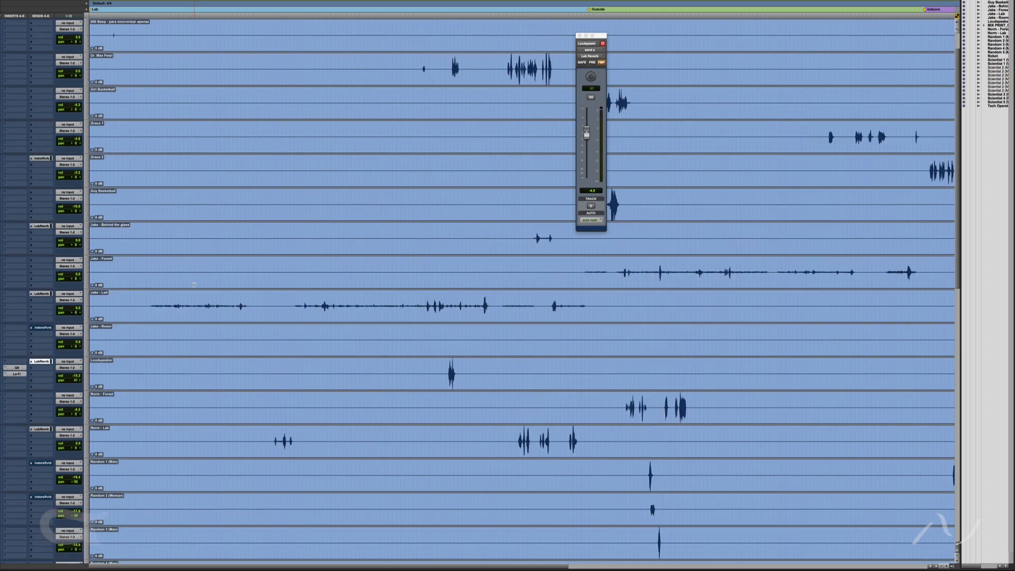
{"action": "scroll", "coordinate": [194, 285], "scroll_direction": "down", "scroll_amount": 6}
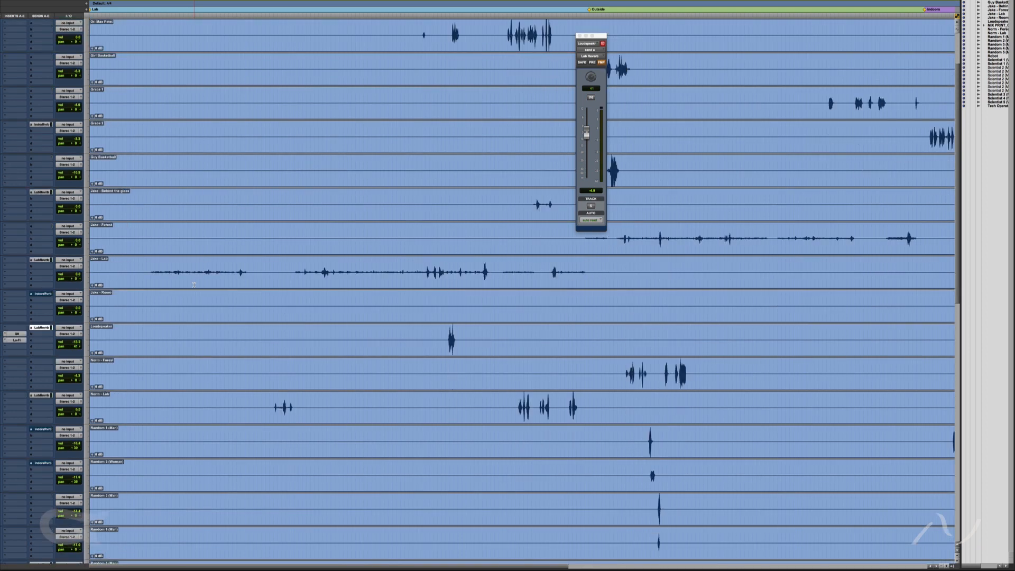
{"action": "scroll", "coordinate": [194, 285], "scroll_direction": "down", "scroll_amount": 3}
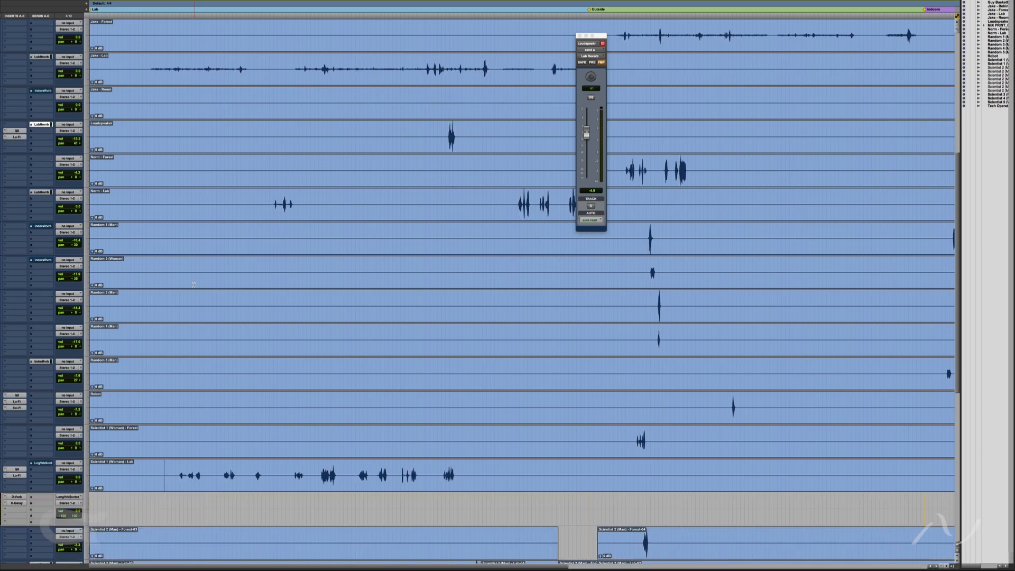
{"action": "scroll", "coordinate": [194, 284], "scroll_direction": "down", "scroll_amount": 3}
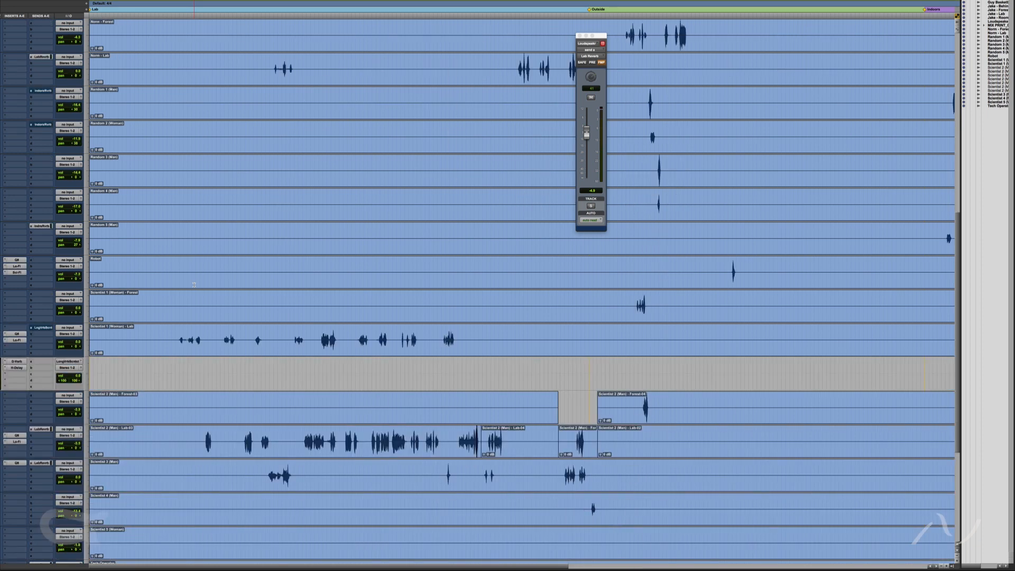
{"action": "scroll", "coordinate": [194, 285], "scroll_direction": "down", "scroll_amount": 3}
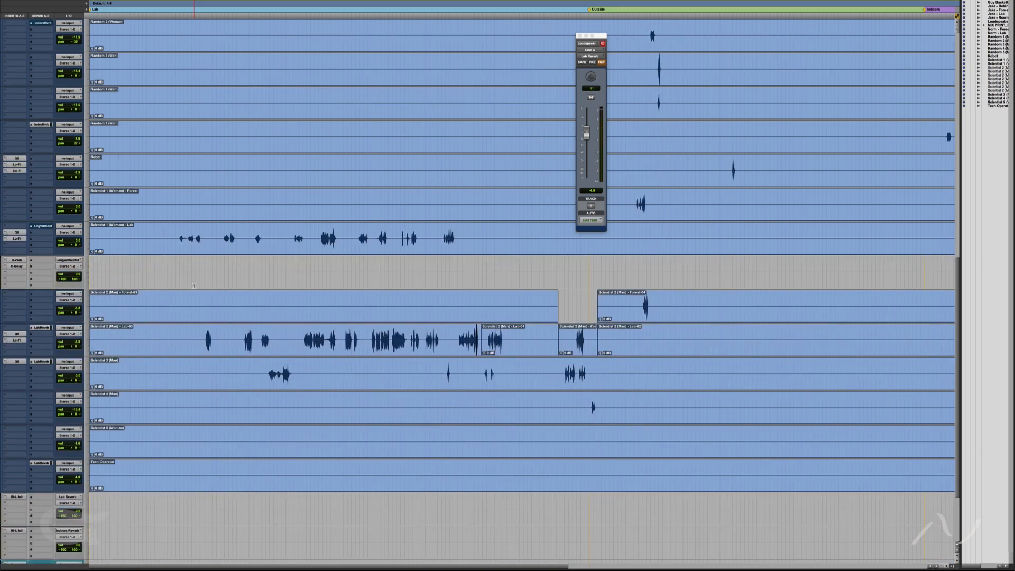
{"action": "scroll", "coordinate": [194, 285], "scroll_direction": "down", "scroll_amount": 1}
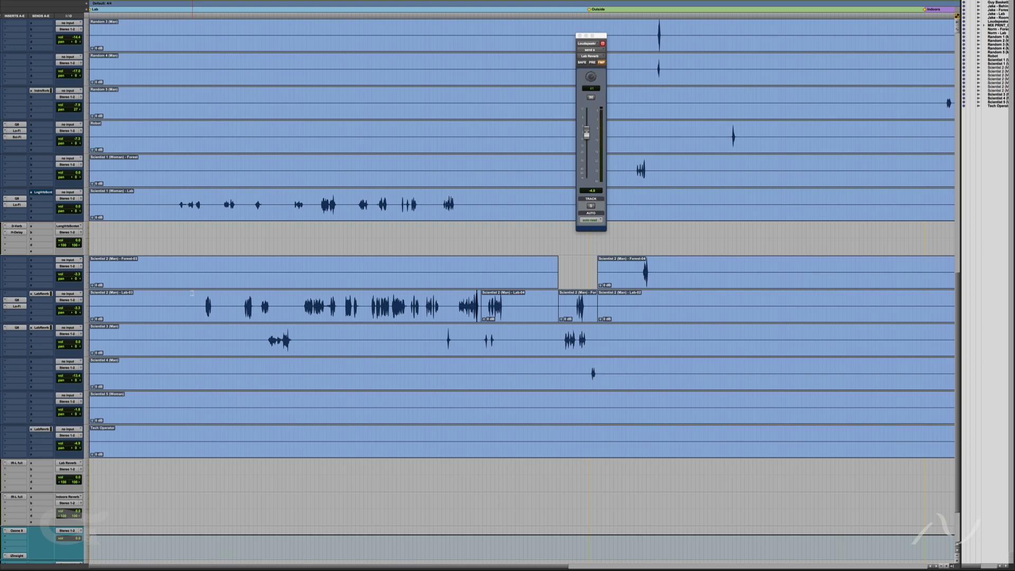
{"action": "scroll", "coordinate": [188, 313], "scroll_direction": "down", "scroll_amount": 1}
{"action": "scroll", "coordinate": [188, 312], "scroll_direction": "down", "scroll_amount": 1}
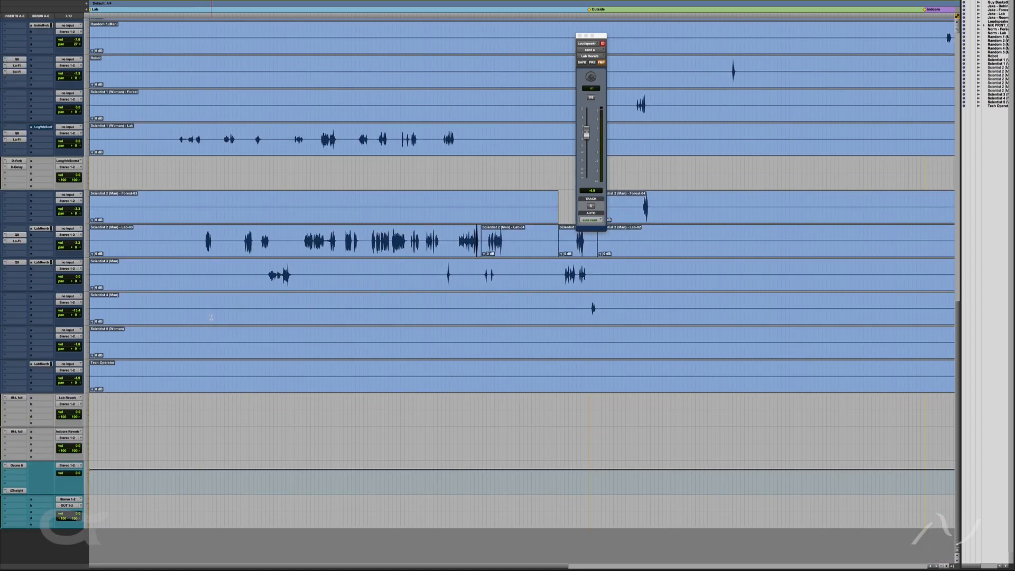
{"action": "scroll", "coordinate": [227, 299], "scroll_direction": "up", "scroll_amount": 8}
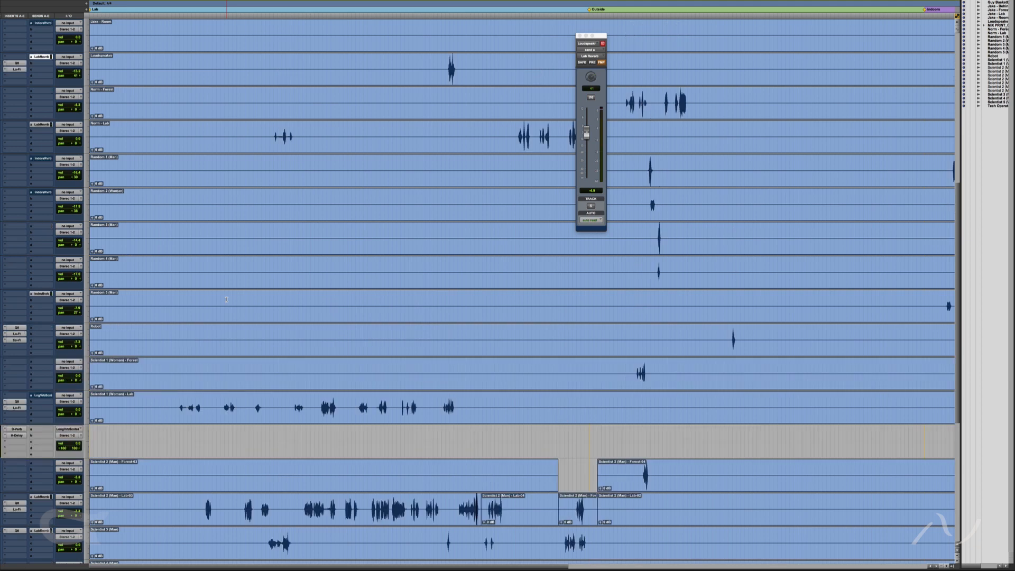
{"action": "scroll", "coordinate": [226, 299], "scroll_direction": "up", "scroll_amount": 4}
{"action": "scroll", "coordinate": [189, 236], "scroll_direction": "down", "scroll_amount": 4}
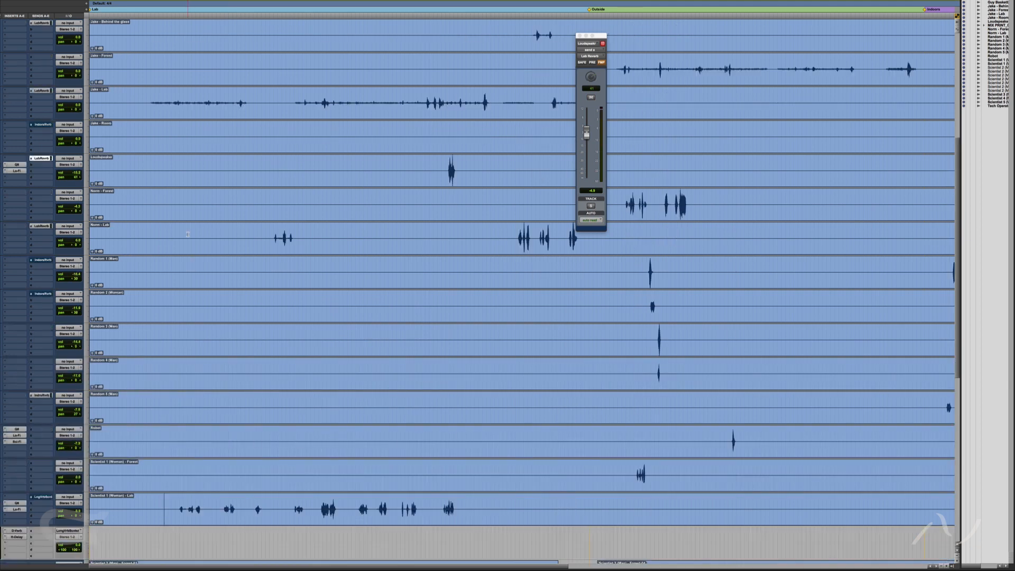
{"action": "scroll", "coordinate": [189, 237], "scroll_direction": "down", "scroll_amount": 6}
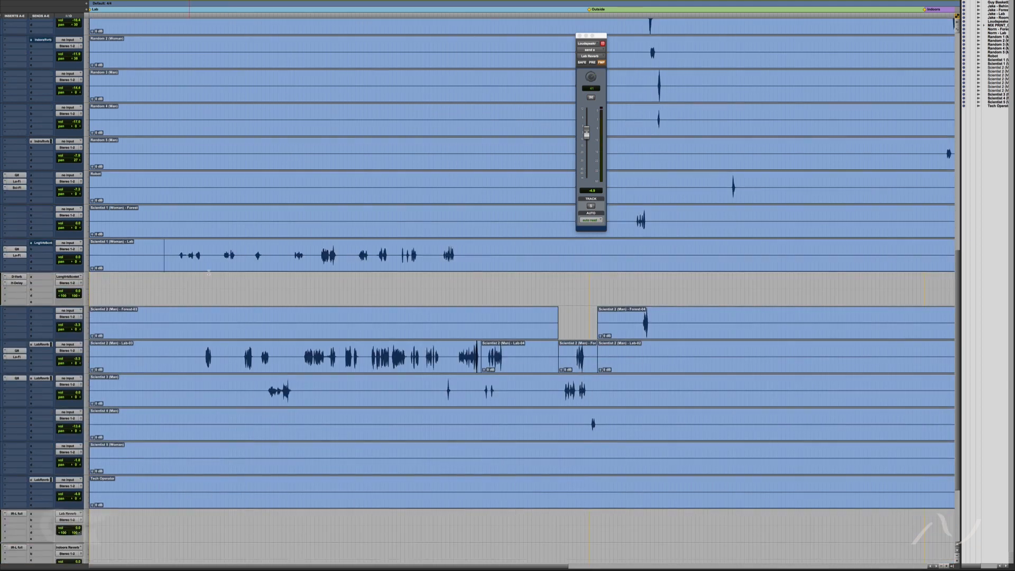
{"action": "scroll", "coordinate": [205, 299], "scroll_direction": "down", "scroll_amount": 2}
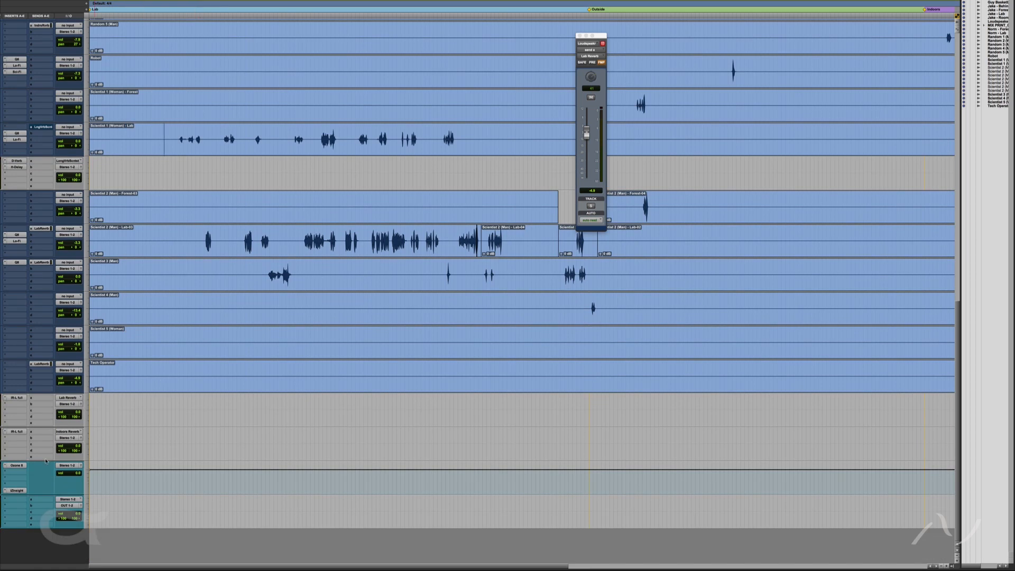
Step: Inspect the Equalizer and Maximizer modules of the Ozone insert on the master track, and close the plug-in
{"action": "left_click", "coordinate": [17, 466]}
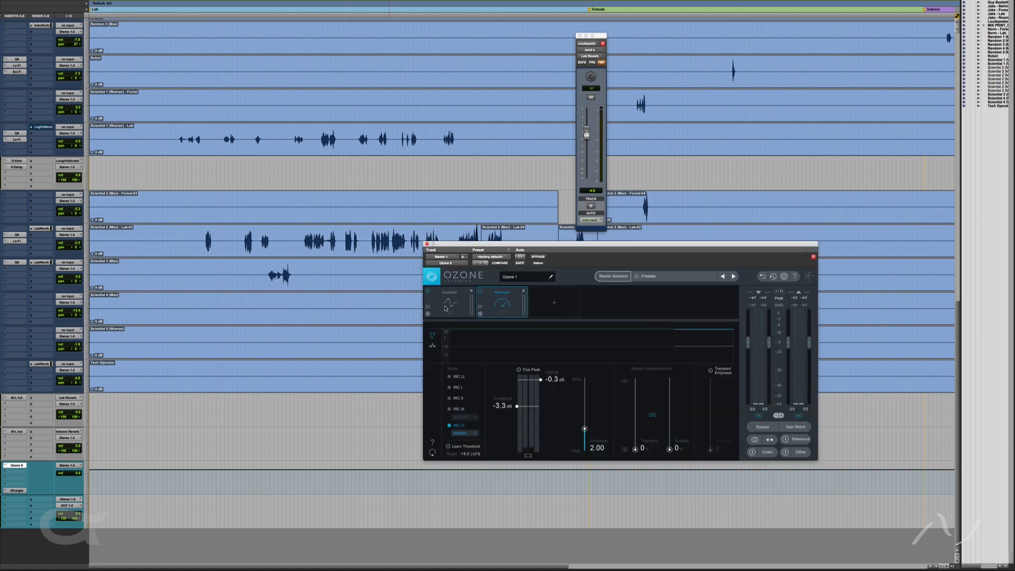
{"action": "left_click", "coordinate": [446, 308]}
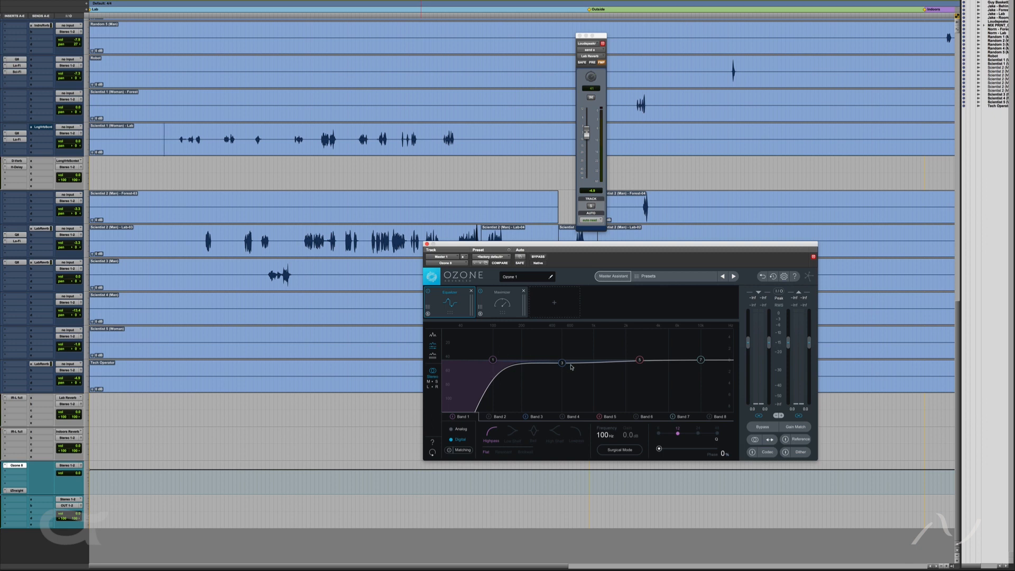
{"action": "left_click", "coordinate": [502, 310]}
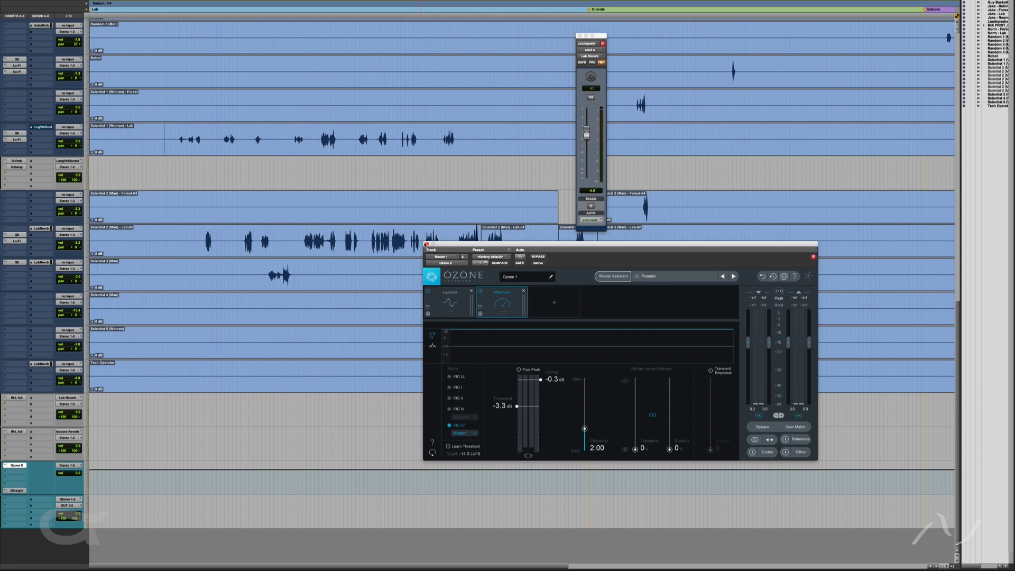
{"action": "left_click", "coordinate": [427, 244]}
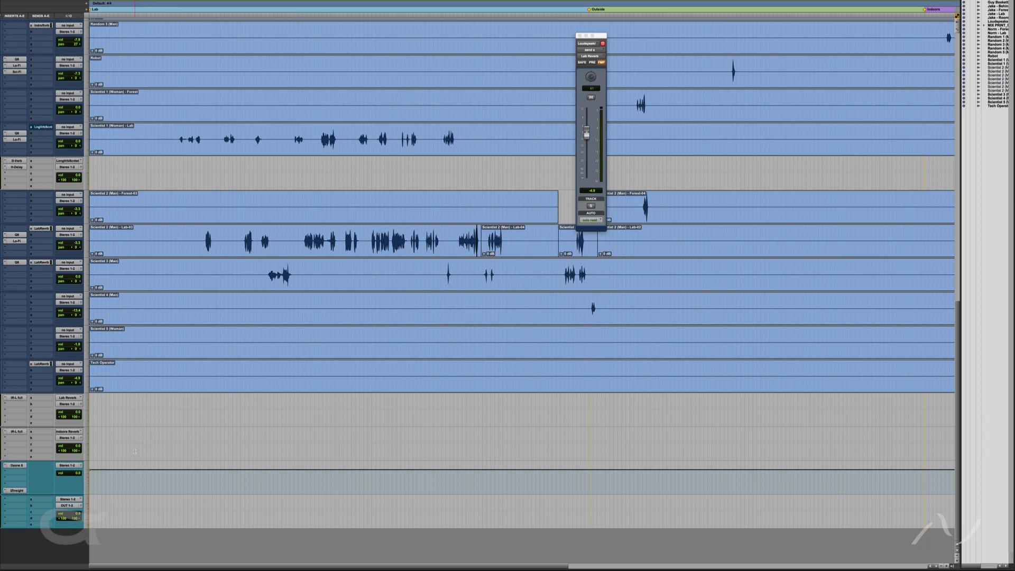
Step: Show the session's video window and place it over the Outside section of the timeline, beside the floating send fader
{"action": "scroll", "coordinate": [143, 388], "scroll_direction": "up", "scroll_amount": 7}
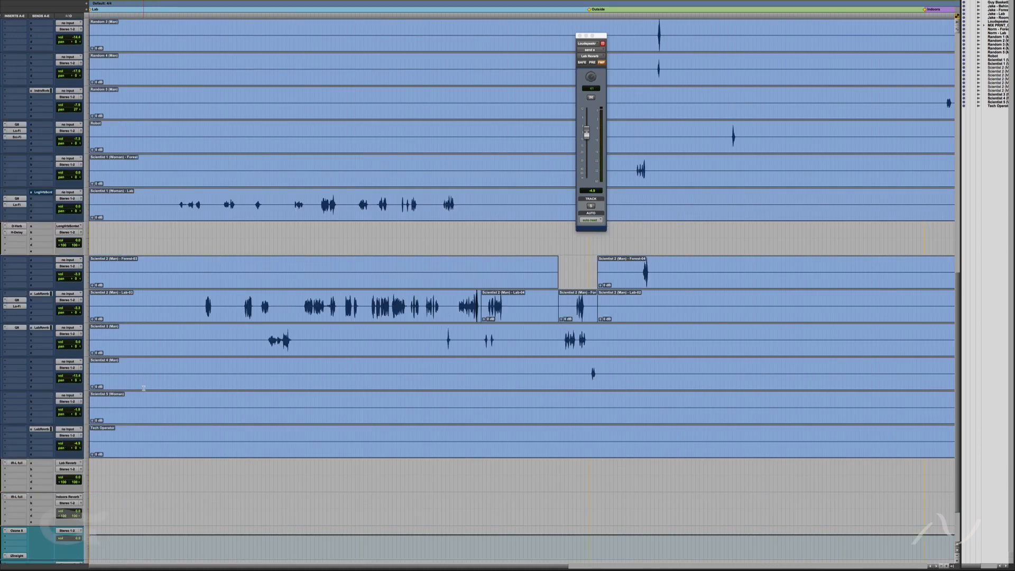
{"action": "scroll", "coordinate": [151, 394], "scroll_direction": "up", "scroll_amount": 4}
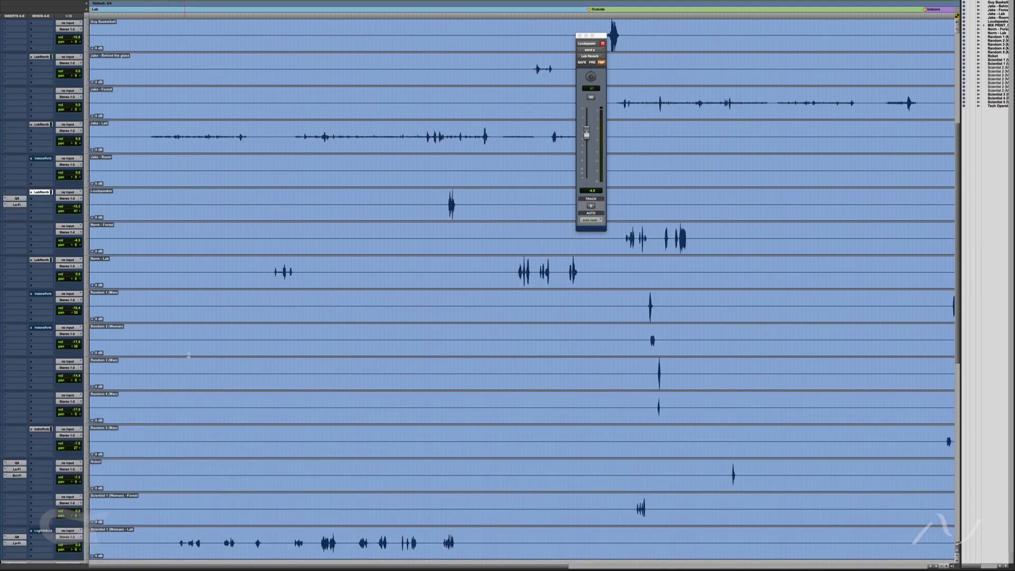
{"action": "scroll", "coordinate": [188, 353], "scroll_direction": "up", "scroll_amount": 4}
{"action": "scroll", "coordinate": [189, 351], "scroll_direction": "up", "scroll_amount": 3}
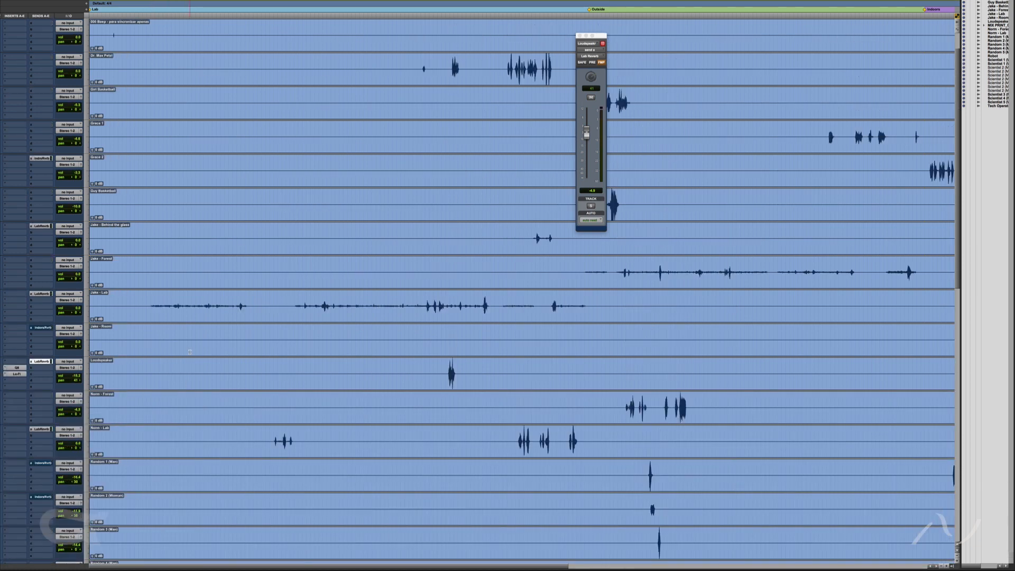
{"action": "scroll", "coordinate": [189, 351], "scroll_direction": "down", "scroll_amount": 3}
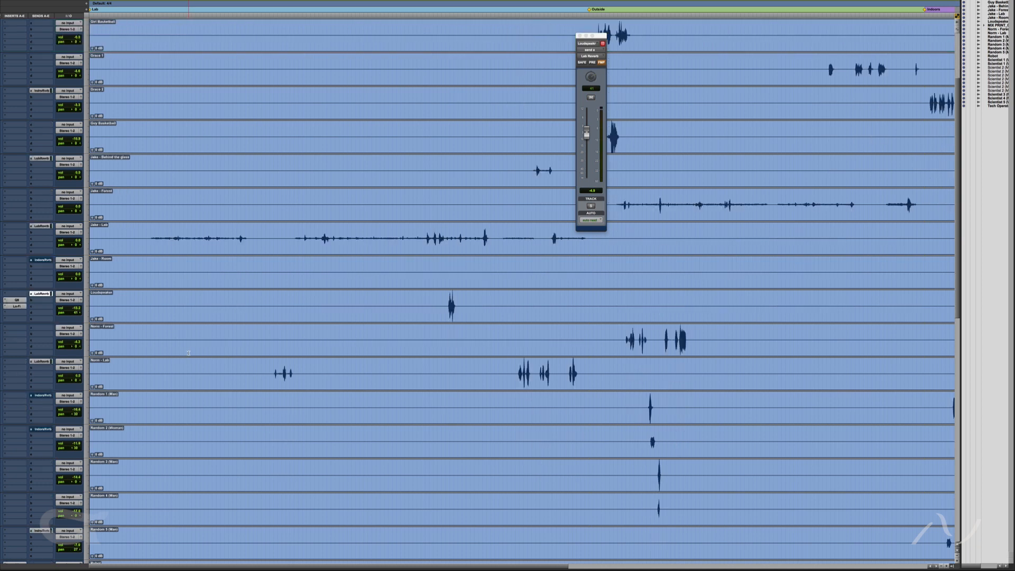
{"action": "scroll", "coordinate": [188, 353], "scroll_direction": "down", "scroll_amount": 7}
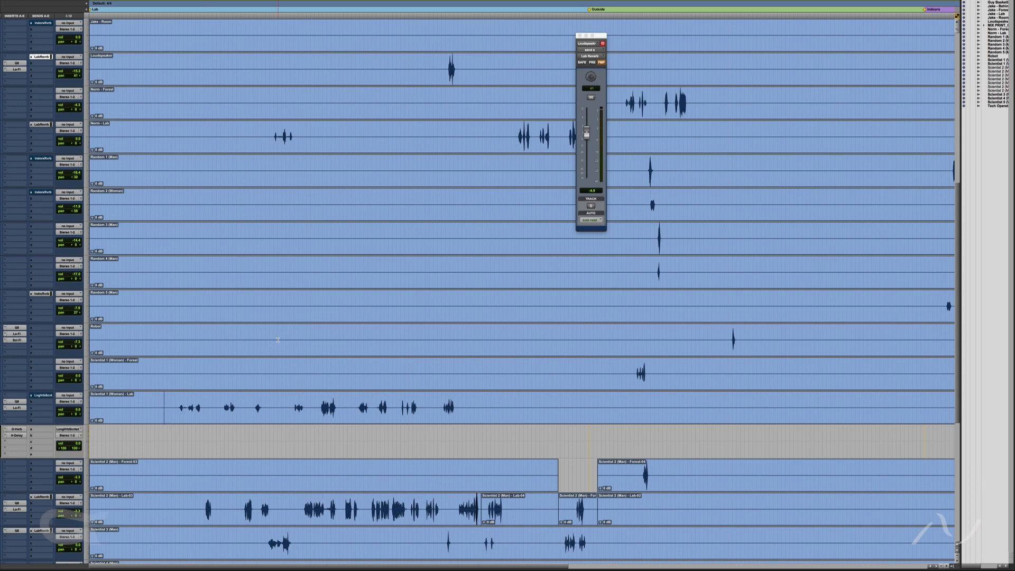
{"action": "left_click", "coordinate": [369, 234]}
{"action": "key", "text": "super+9"}
{"action": "left_click_drag", "start_coordinate": [681, 391], "coordinate": [791, 159]}
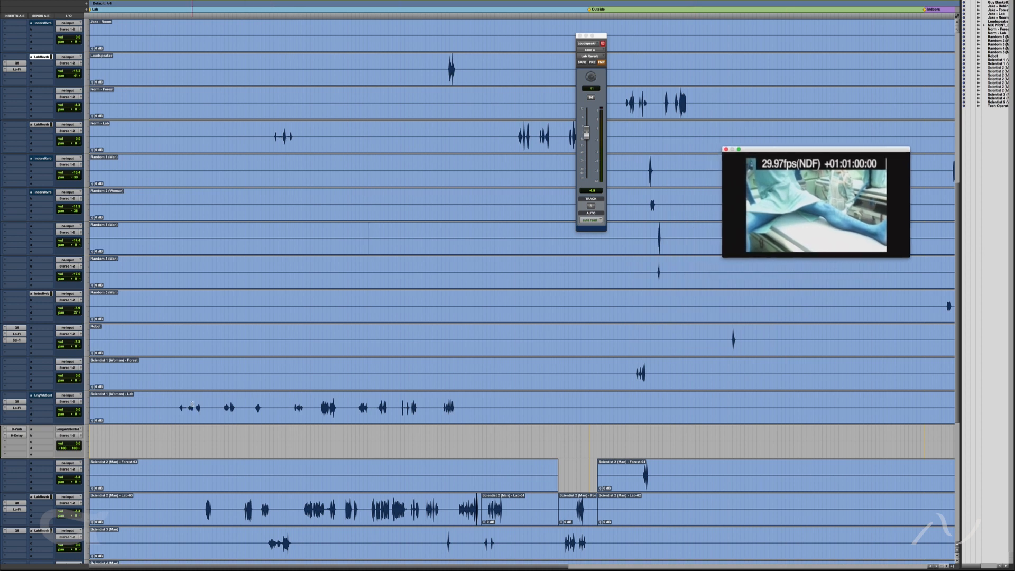
Step: Play the Scientist 1 (Woman) - Lab dialogue with the video, starting just before its first line
{"action": "scroll", "coordinate": [192, 405], "scroll_direction": "down", "scroll_amount": 5}
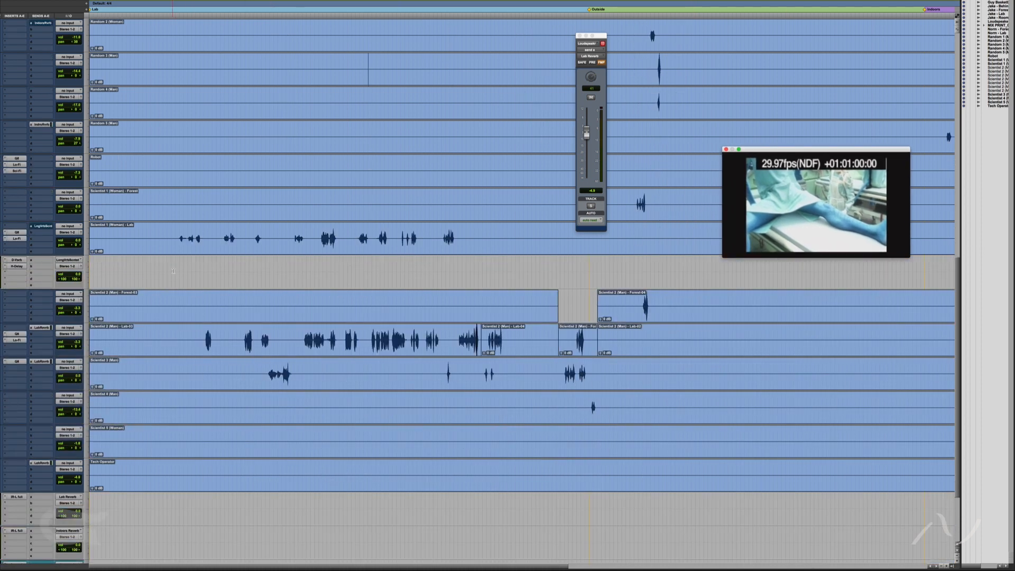
{"action": "left_click", "coordinate": [169, 236]}
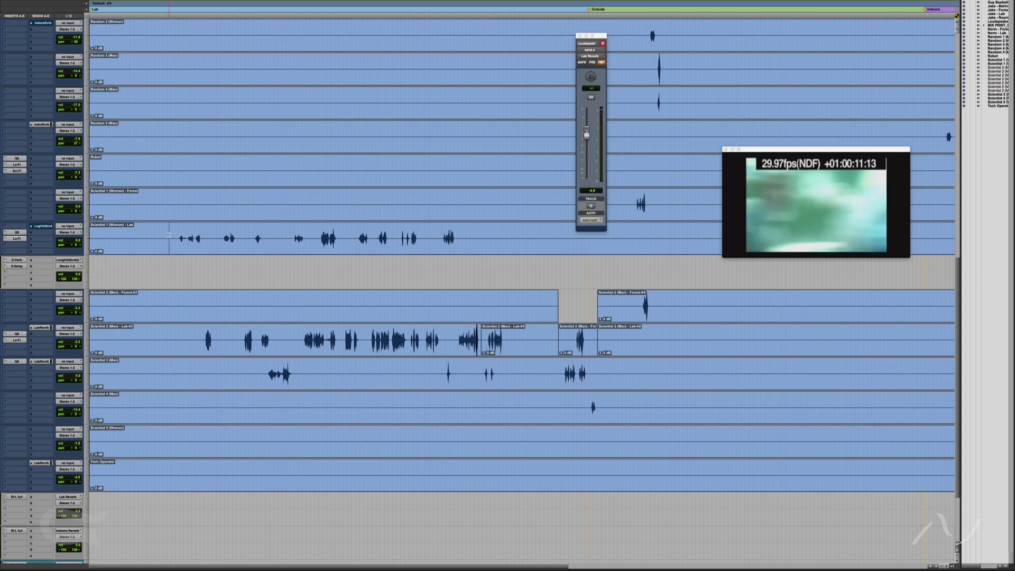
{"action": "left_click", "coordinate": [171, 238]}
{"action": "key", "text": "space"}
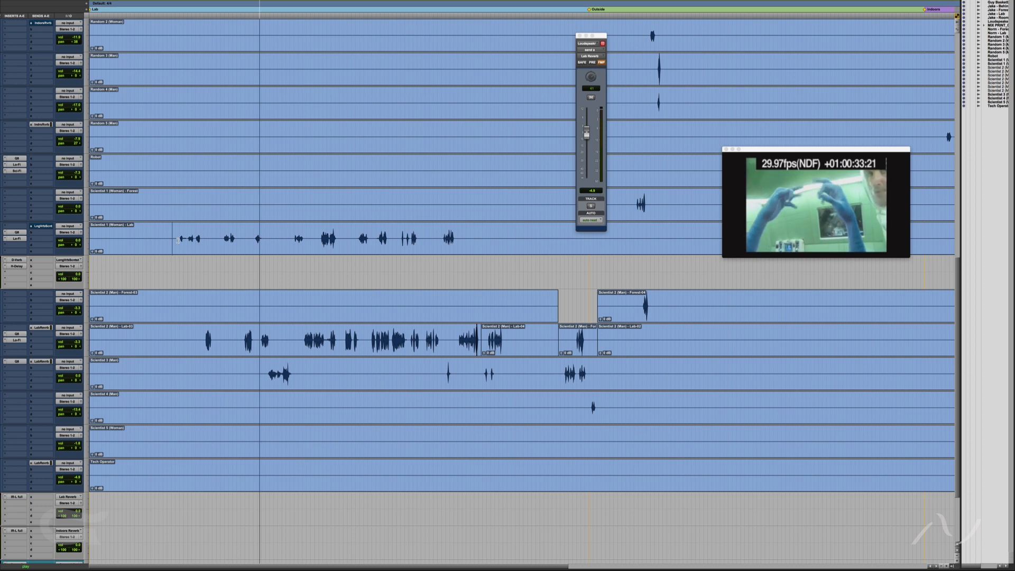
{"action": "key", "text": "space"}
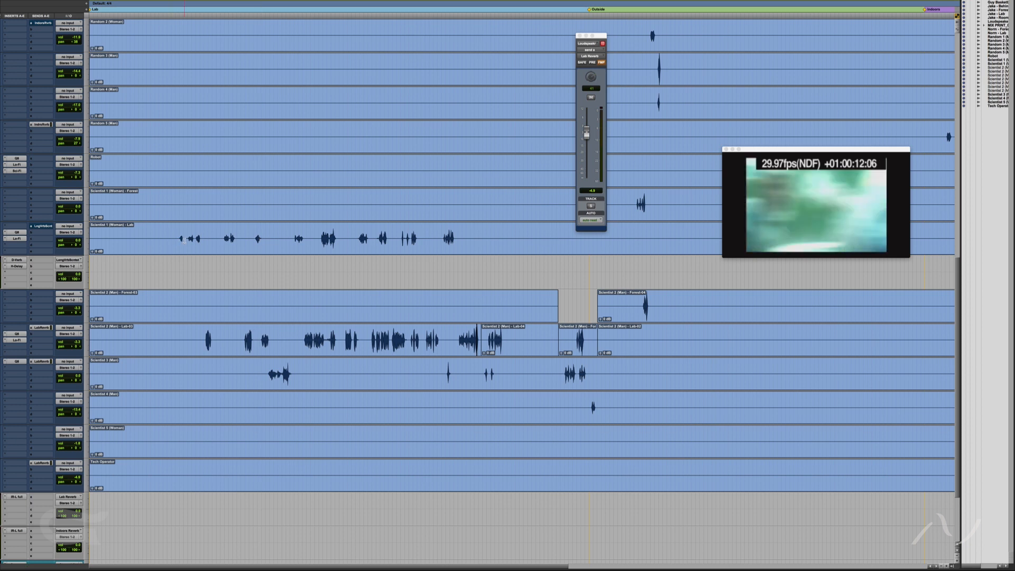
Step: Bypass the Q8 and Lo-Fi inserts and disable the long reverb send on Scientist 1 (Woman) - Lab, and play the dry dialogue
{"action": "left_click", "coordinate": [184, 246]}
{"action": "left_click", "coordinate": [21, 232]}
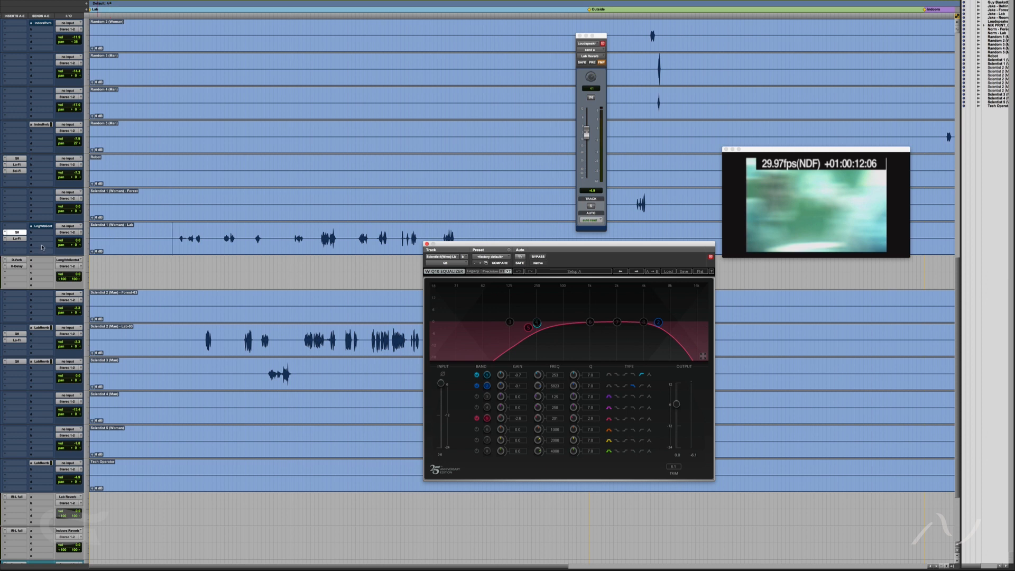
{"action": "left_click", "coordinate": [17, 233], "text": "super"}
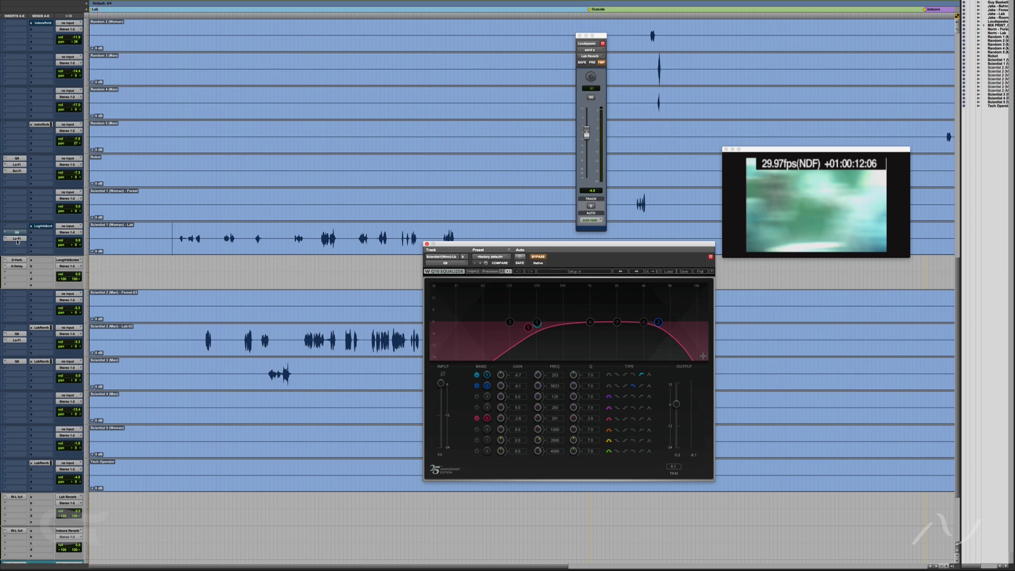
{"action": "right_click", "coordinate": [53, 227]}
{"action": "left_click", "coordinate": [64, 237]}
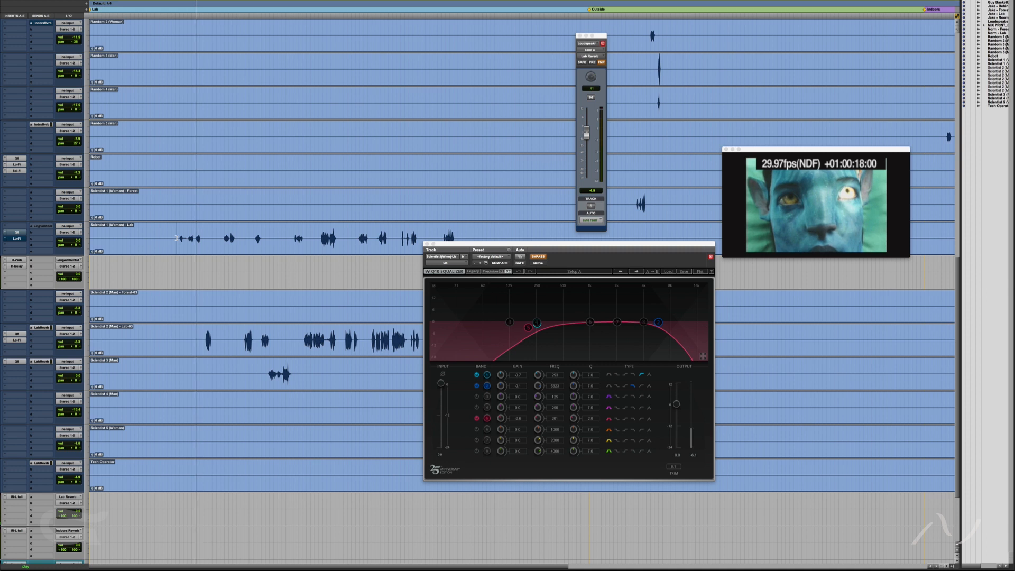
{"action": "key", "text": "space"}
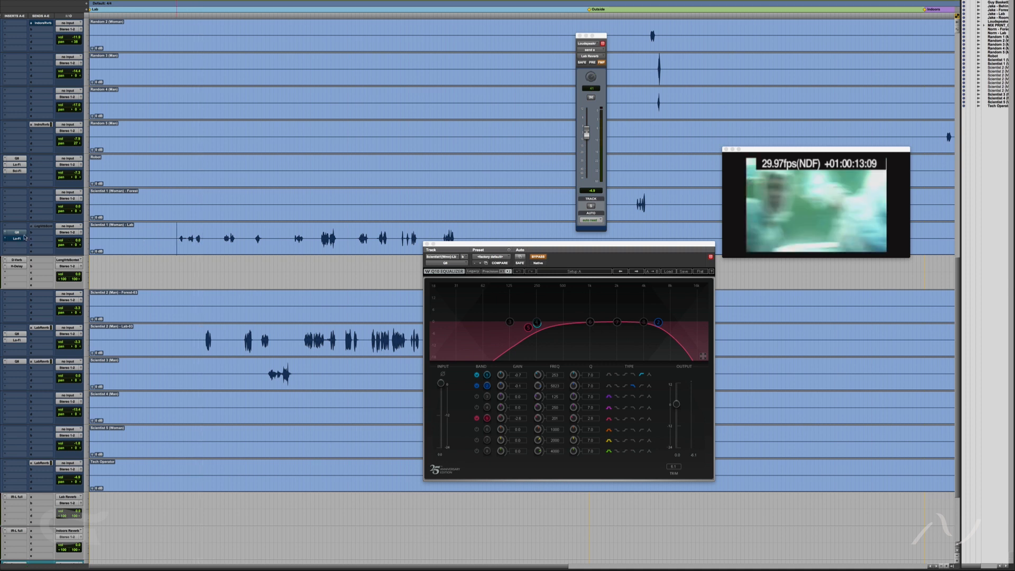
Step: Re-enable the Q8 equalizer on Scientist 1 (Woman) - Lab and play the first lines with only the EQ
{"action": "left_click", "coordinate": [15, 233], "text": "super"}
{"action": "key", "text": "space"}
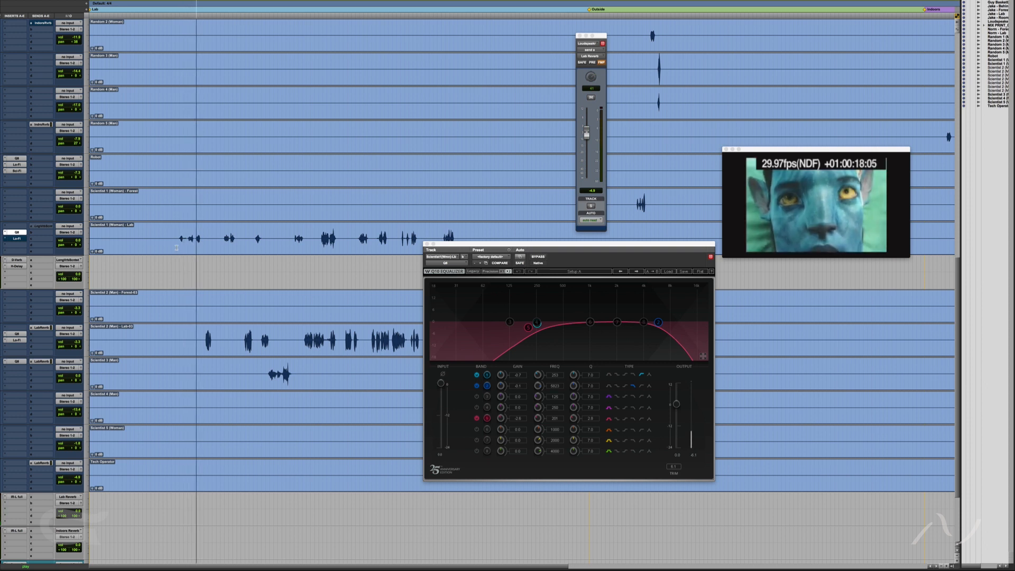
{"action": "key", "text": "space"}
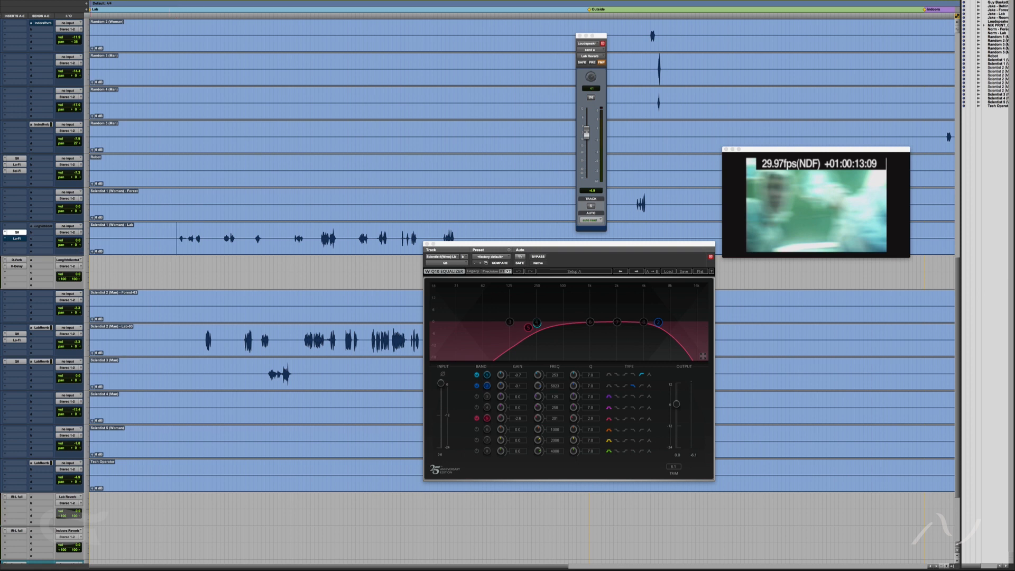
Step: Re-enable the Lo-Fi insert on Scientist 1 (Woman) - Lab, open it, and play the first lines with EQ and Lo-Fi
{"action": "left_click", "coordinate": [17, 238]}
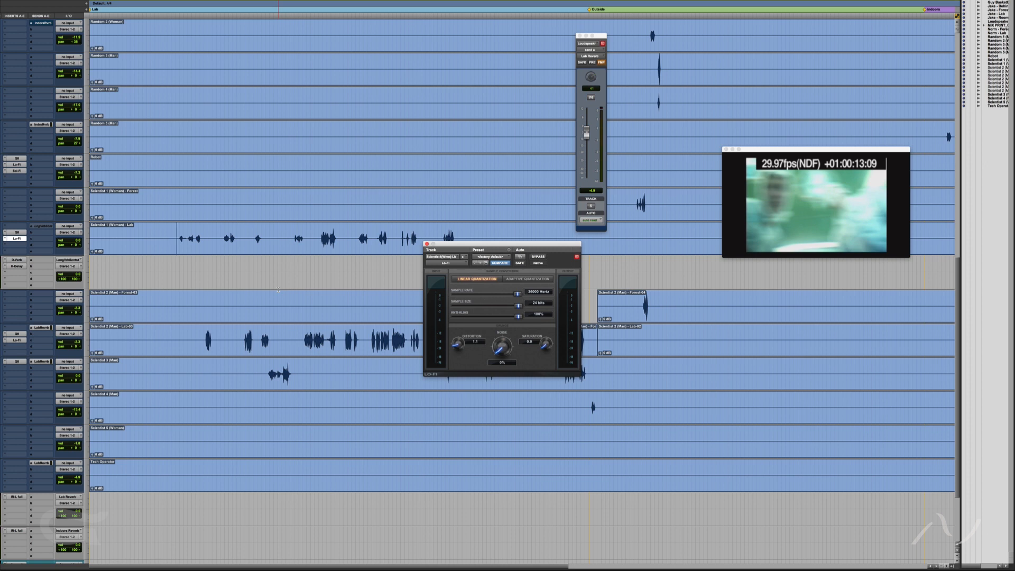
{"action": "key", "text": "space"}
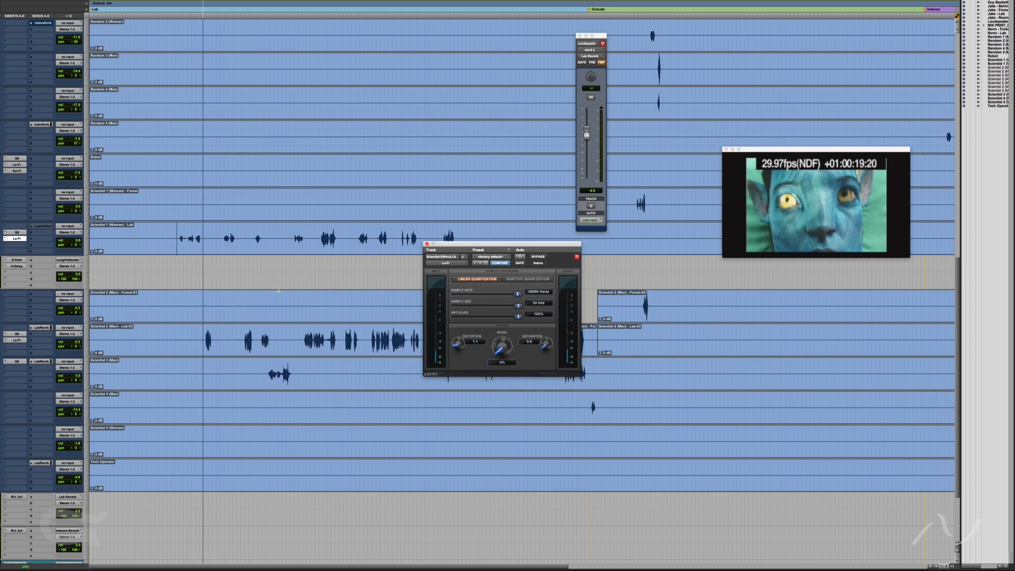
{"action": "key", "text": "space"}
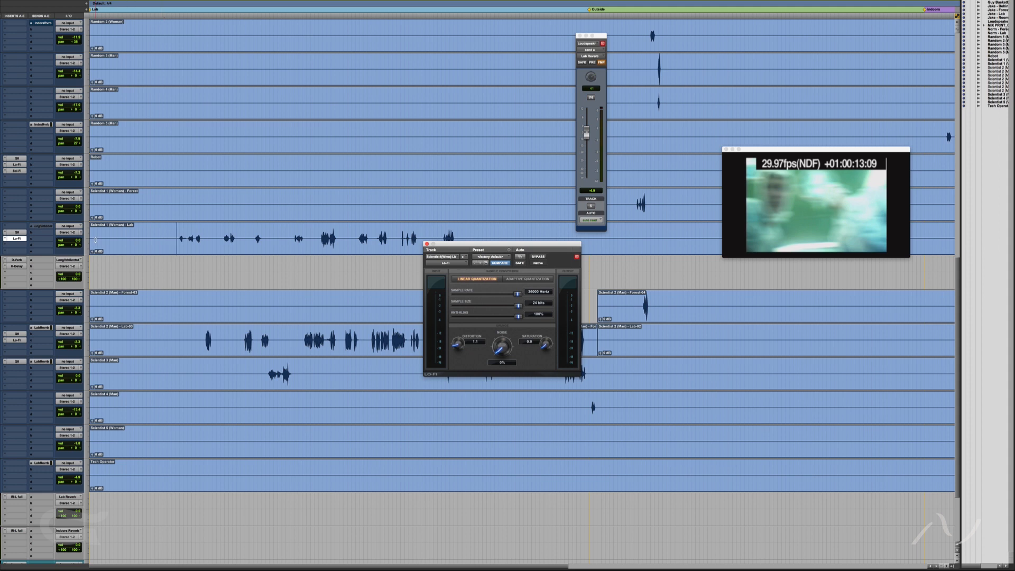
Step: Re-enable the long reverb send on Scientist 1 (Woman) - Lab, play the lines with full processing, and place the cursor before the third line
{"action": "right_click", "coordinate": [45, 227]}
{"action": "left_click", "coordinate": [57, 234]}
{"action": "key", "text": "space"}
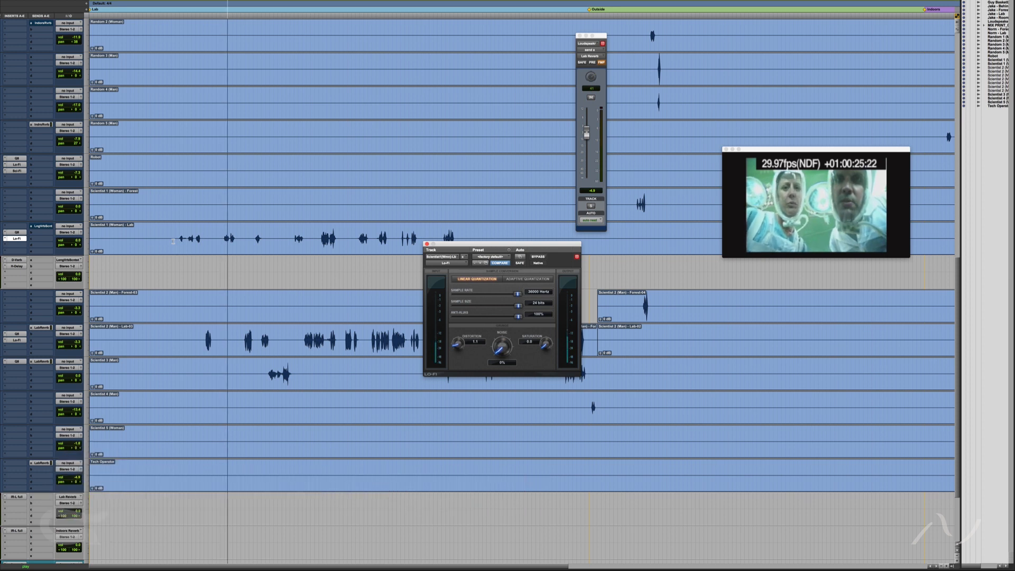
{"action": "key", "text": "space"}
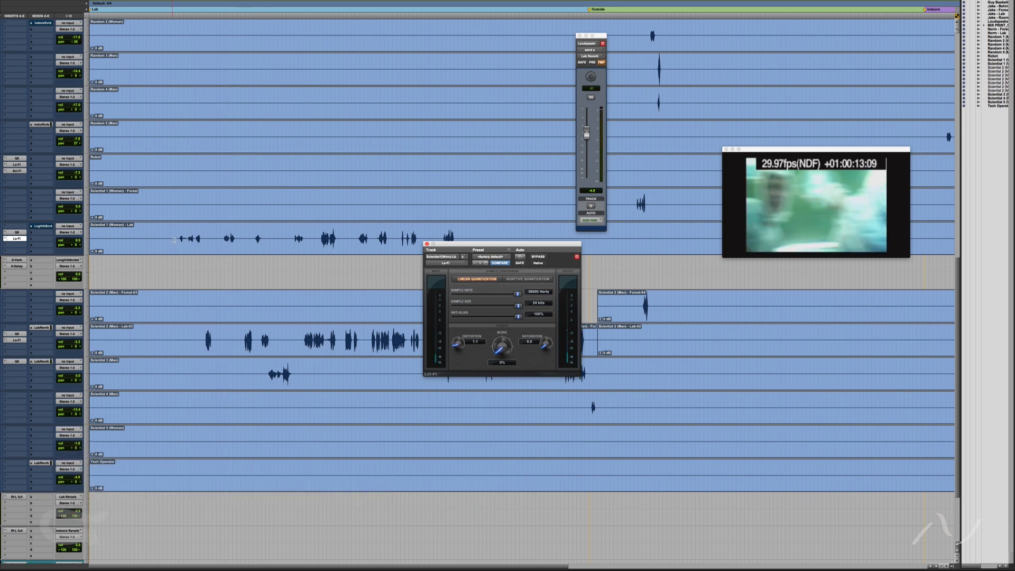
{"action": "left_click", "coordinate": [222, 236]}
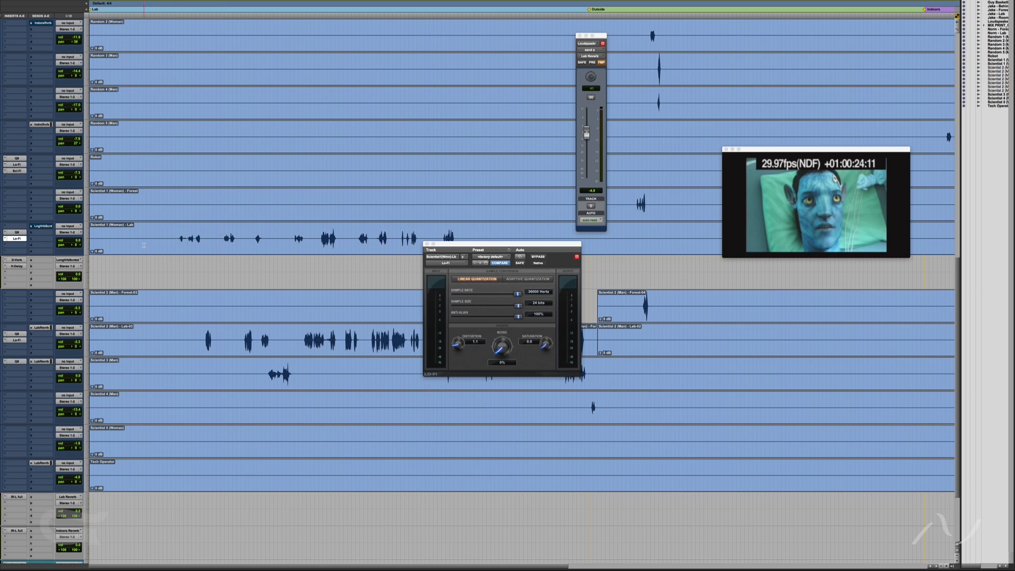
Step: Inspect the IR-L full reverb on the Lab Reverb track, and mark a range on that track and on Indoors Reverb
{"action": "scroll", "coordinate": [168, 251], "scroll_direction": "down", "scroll_amount": 5}
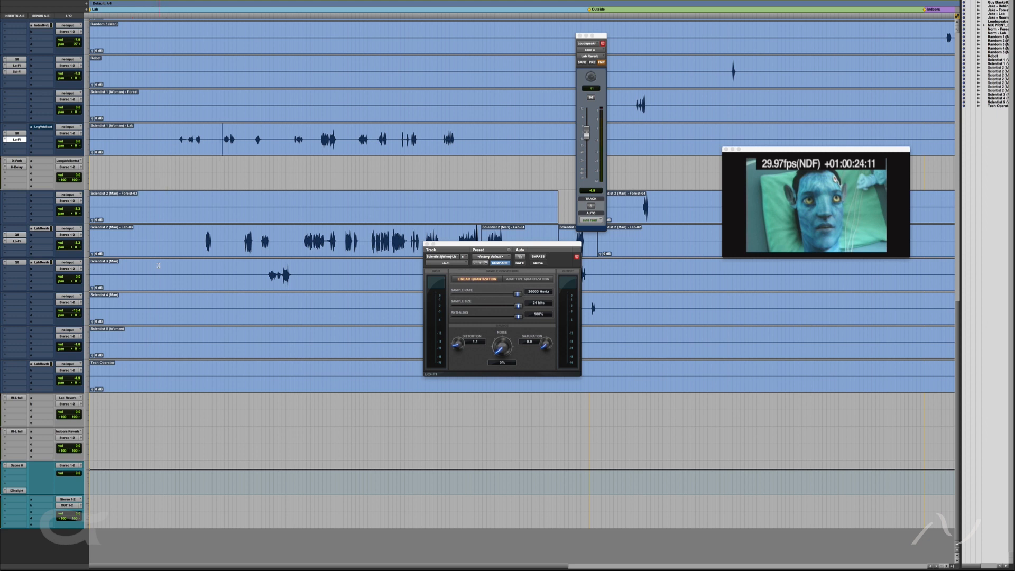
{"action": "left_click", "coordinate": [15, 400]}
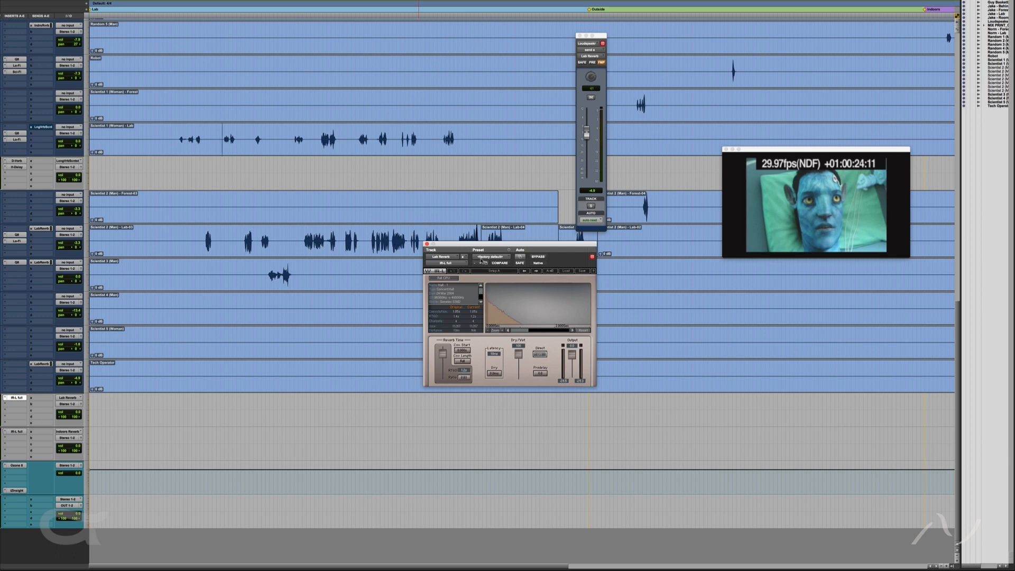
{"action": "left_click_drag", "start_coordinate": [496, 250], "coordinate": [393, 250]}
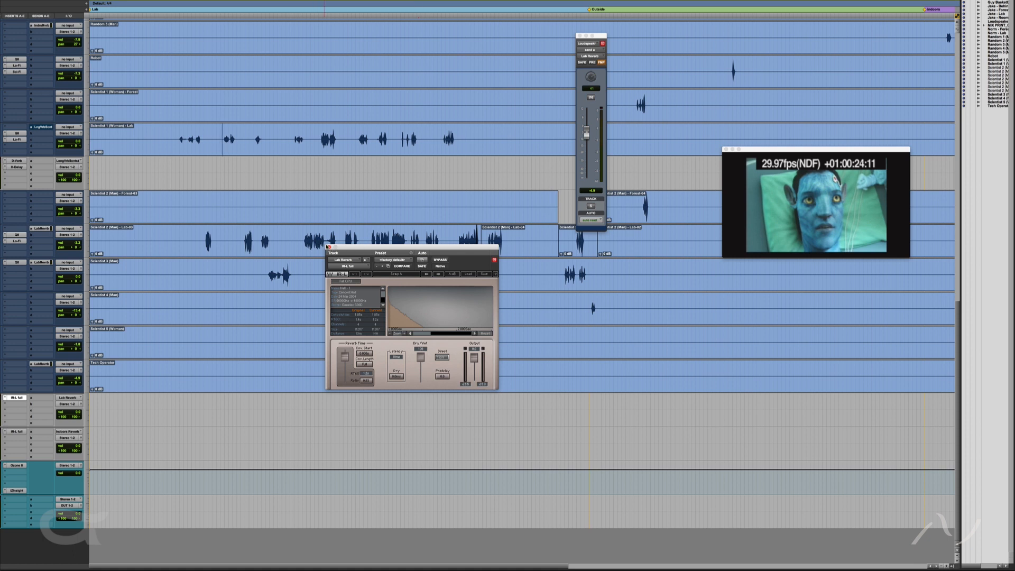
{"action": "left_click", "coordinate": [329, 247]}
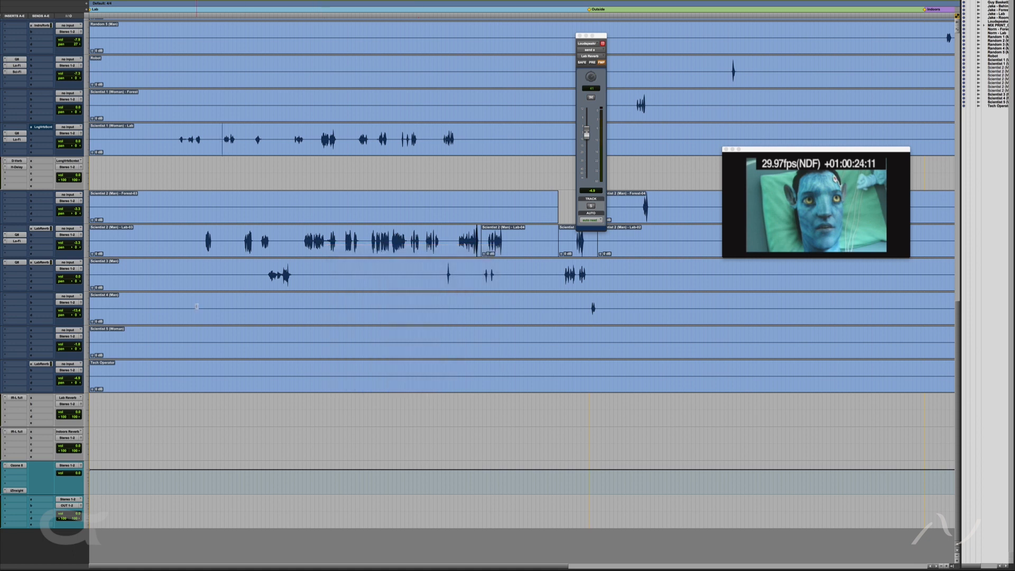
{"action": "left_click_drag", "start_coordinate": [137, 407], "coordinate": [243, 407]}
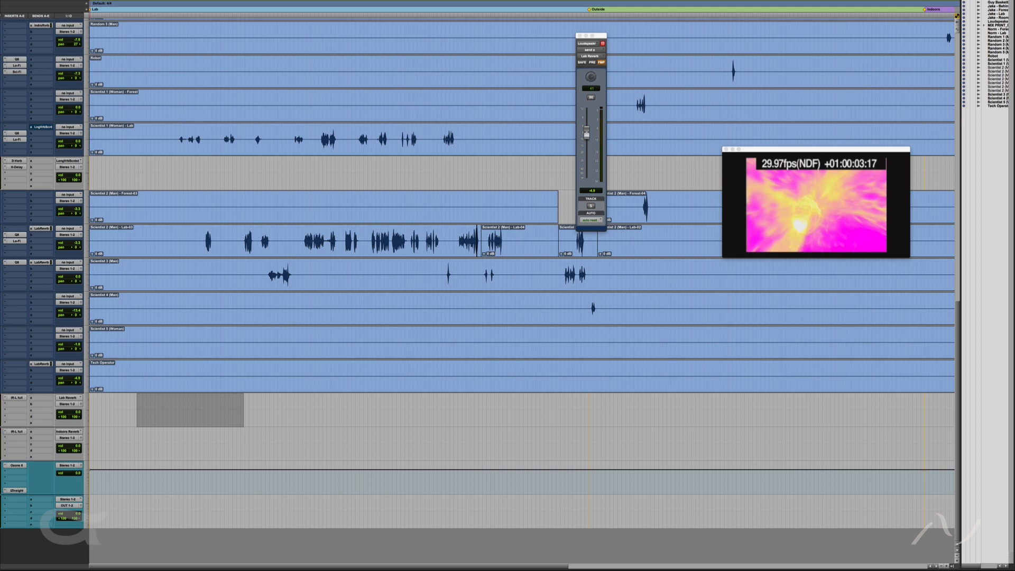
{"action": "key", "text": "semicolon"}
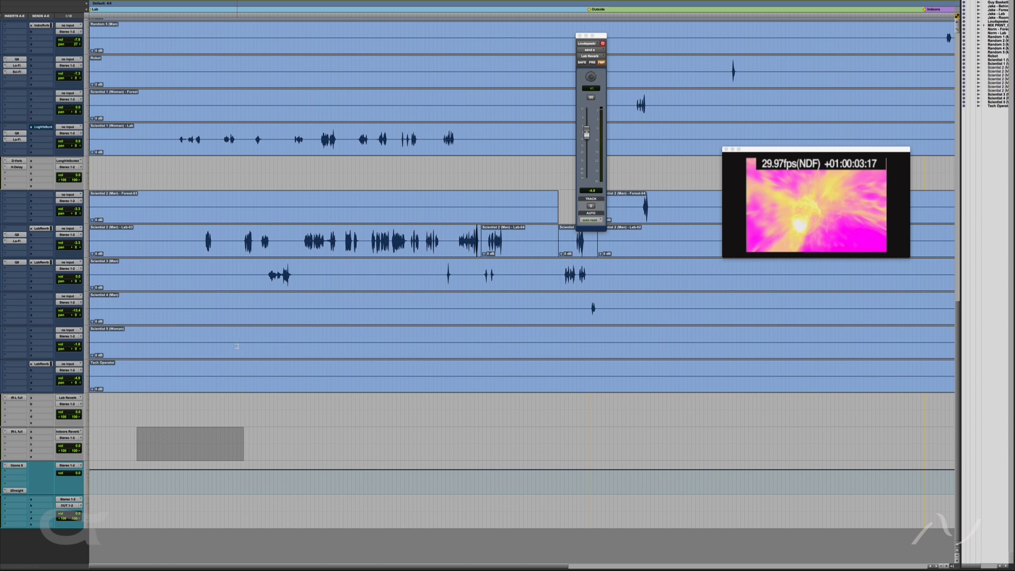
Step: Place the cursor at the first Scientist 2 (Man) - Lab line and inspect that track's Q8 equalizer curve
{"action": "scroll", "coordinate": [237, 346], "scroll_direction": "up", "scroll_amount": 5}
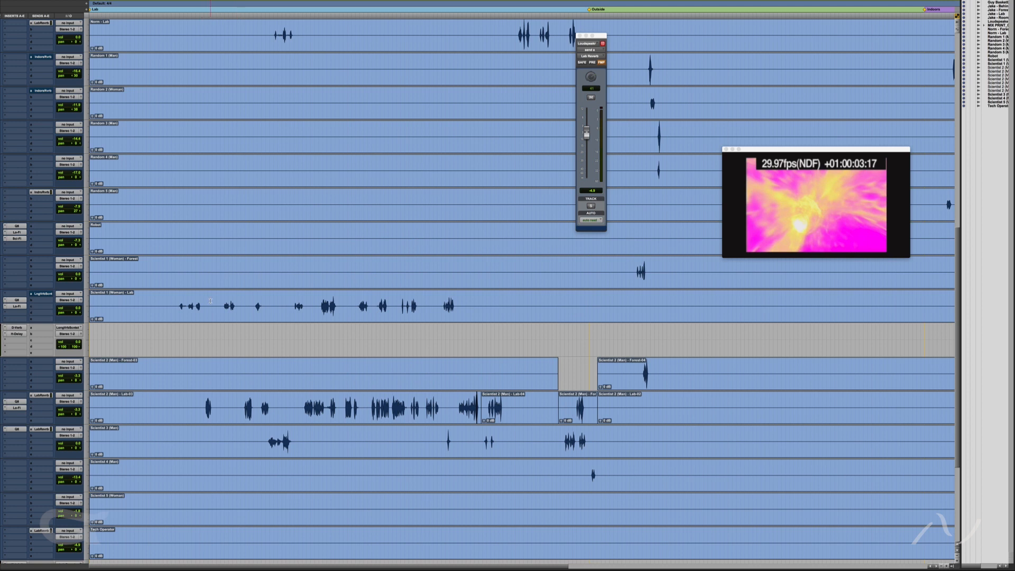
{"action": "left_click", "coordinate": [207, 402]}
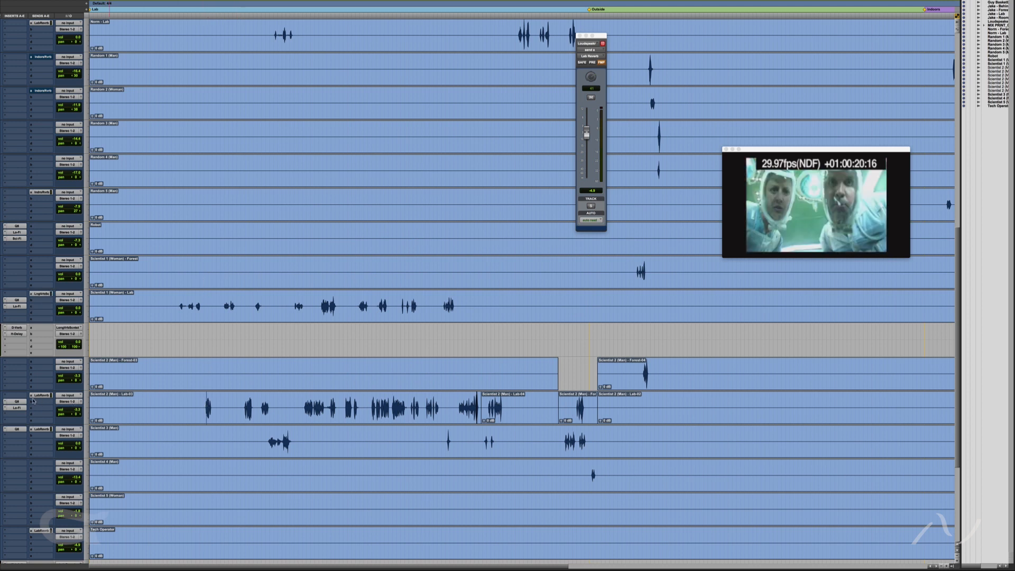
{"action": "left_click", "coordinate": [16, 402]}
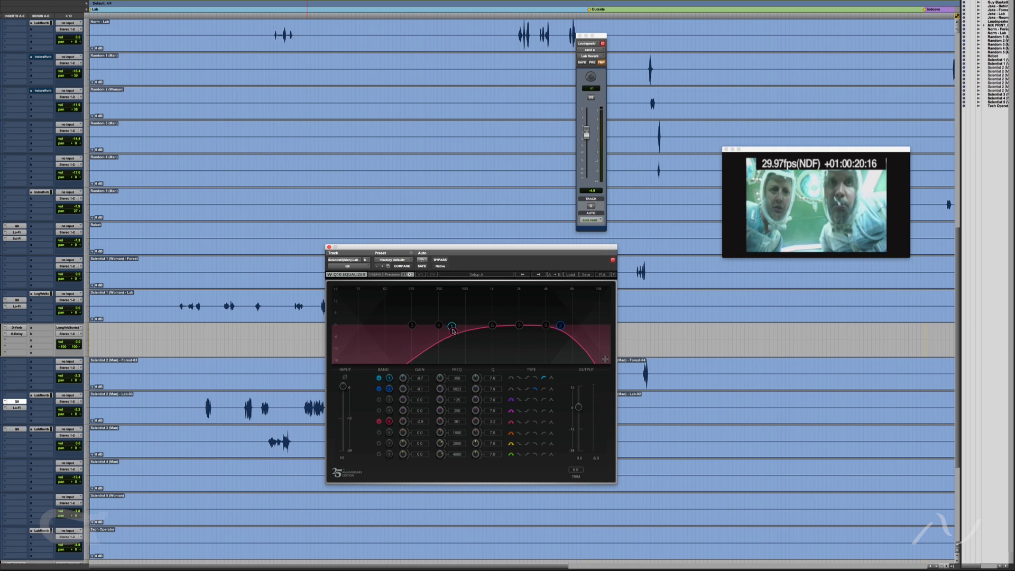
{"action": "left_click", "coordinate": [329, 246]}
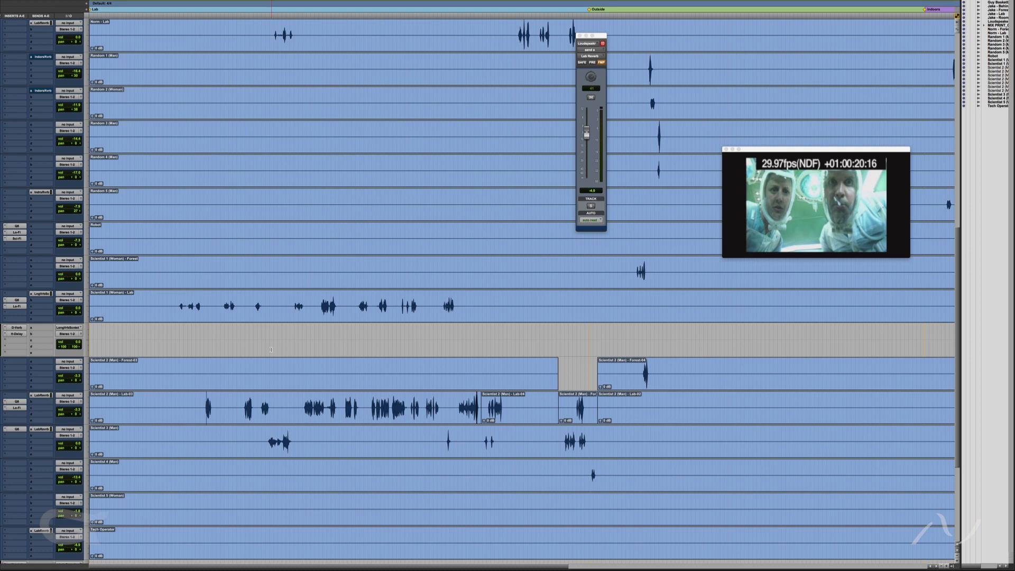
Step: Look through the dialogue tracks between the video track and the reverb tracks to find the Loudspeaker line
{"action": "scroll", "coordinate": [271, 349], "scroll_direction": "up", "scroll_amount": 10}
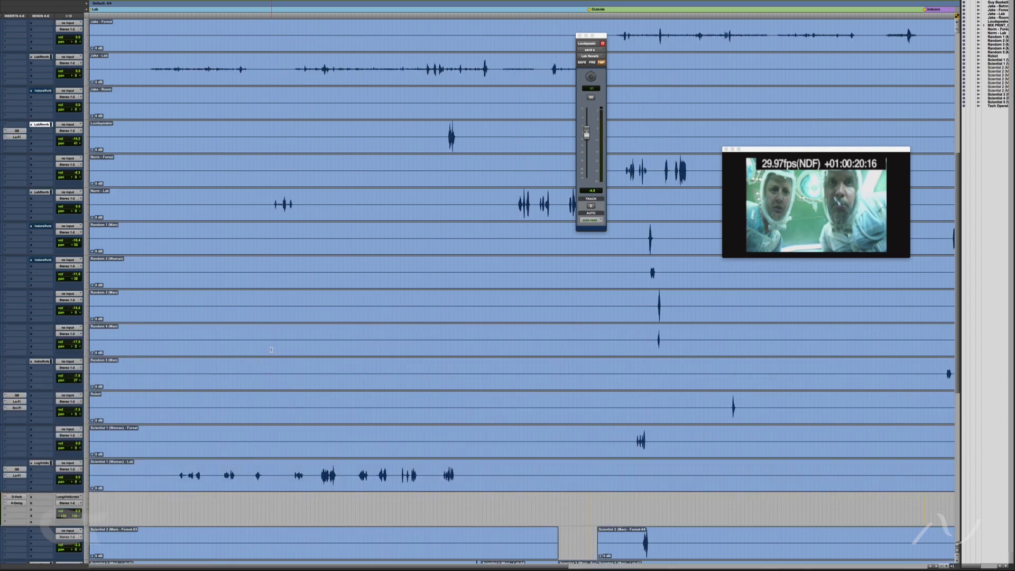
{"action": "scroll", "coordinate": [271, 349], "scroll_direction": "up", "scroll_amount": 10}
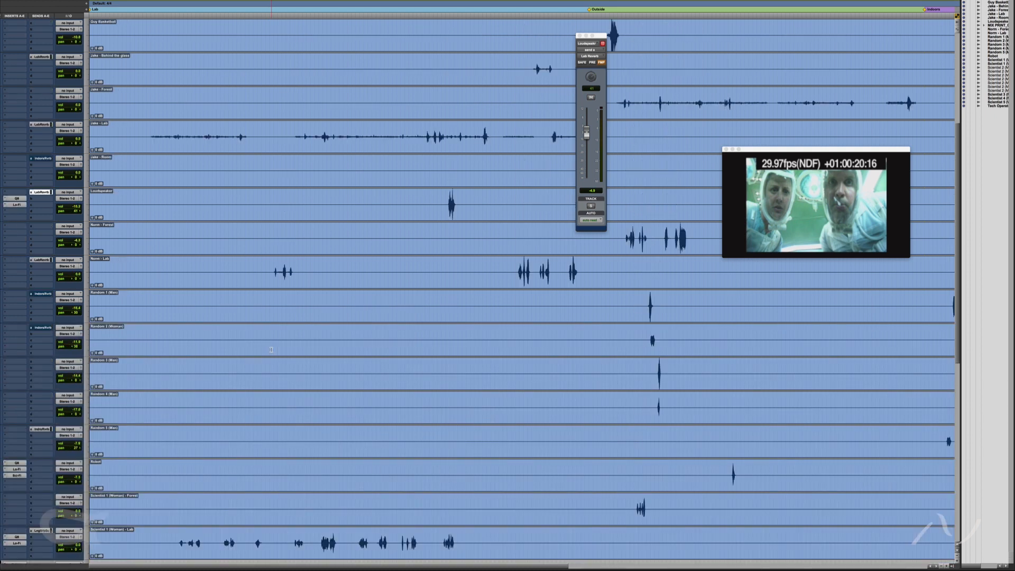
{"action": "scroll", "coordinate": [271, 349], "scroll_direction": "up", "scroll_amount": 6}
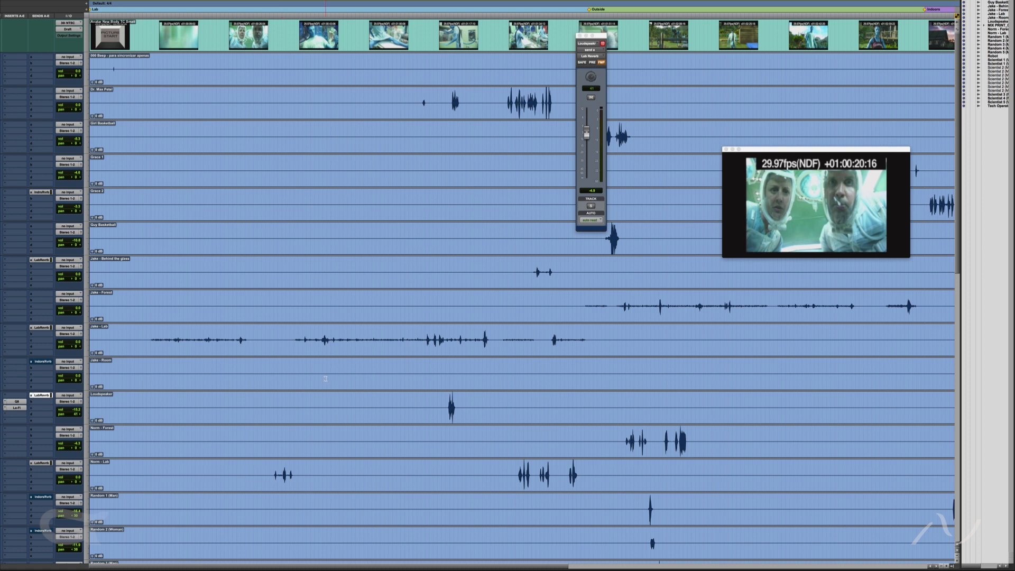
{"action": "scroll", "coordinate": [325, 379], "scroll_direction": "down", "scroll_amount": 16}
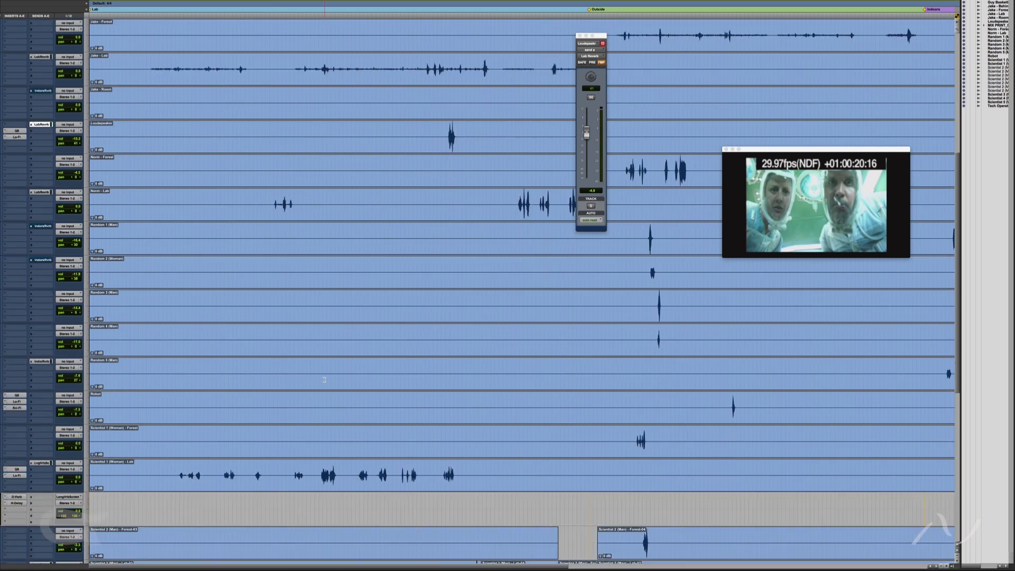
{"action": "scroll", "coordinate": [324, 380], "scroll_direction": "down", "scroll_amount": 4}
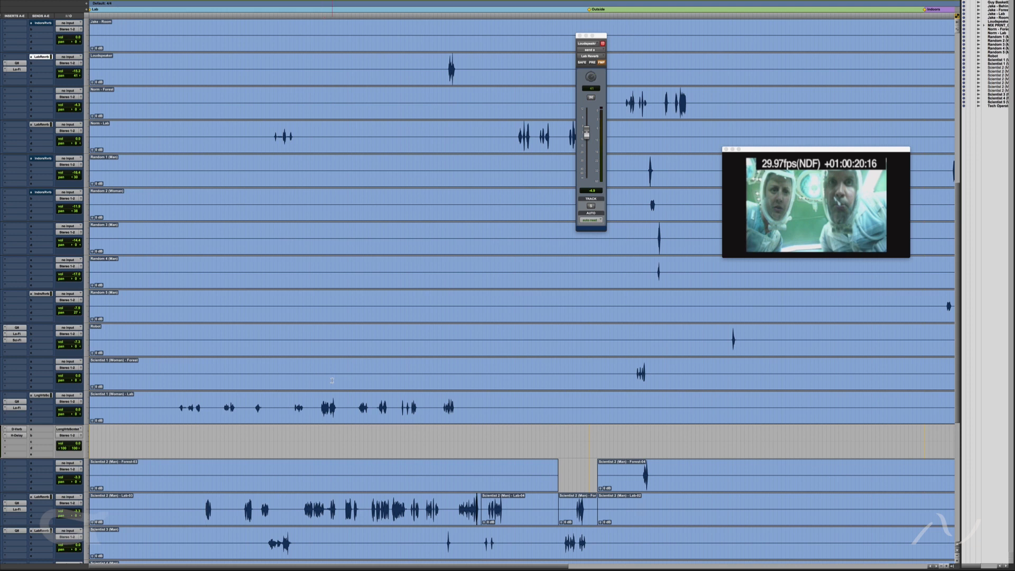
{"action": "scroll", "coordinate": [332, 380], "scroll_direction": "down", "scroll_amount": 8}
{"action": "scroll", "coordinate": [345, 381], "scroll_direction": "right", "scroll_amount": 5}
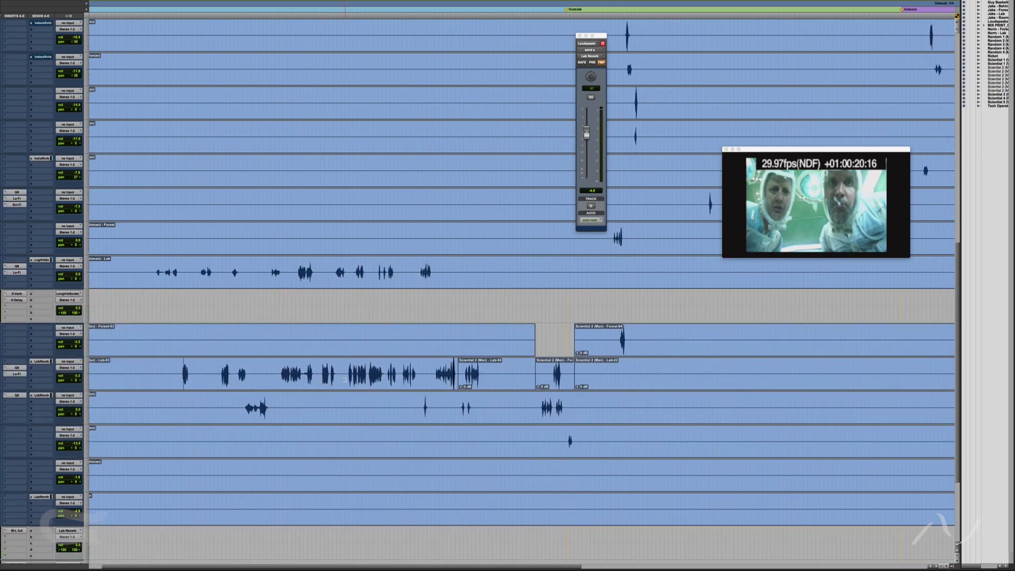
{"action": "scroll", "coordinate": [349, 377], "scroll_direction": "up", "scroll_amount": 6}
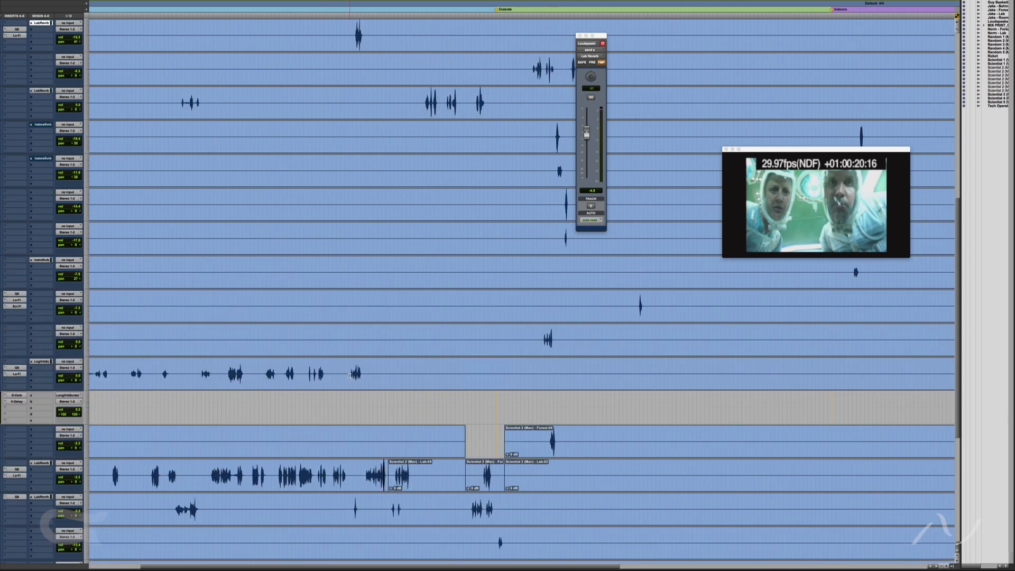
{"action": "scroll", "coordinate": [349, 376], "scroll_direction": "up", "scroll_amount": 16}
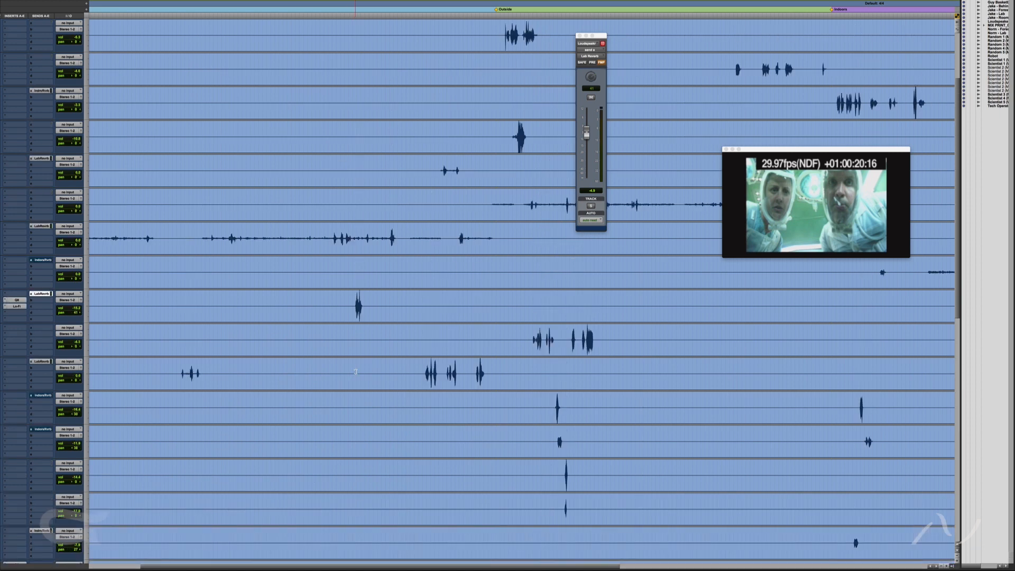
Step: Play the Loudspeaker line with the video, starting a few seconds before it
{"action": "left_click", "coordinate": [335, 297]}
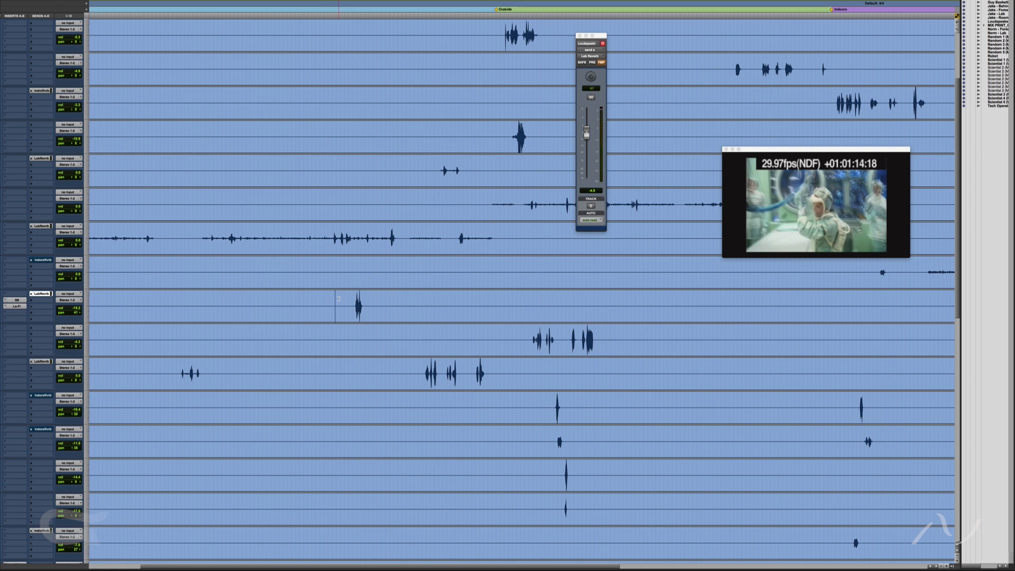
{"action": "left_click", "coordinate": [338, 295]}
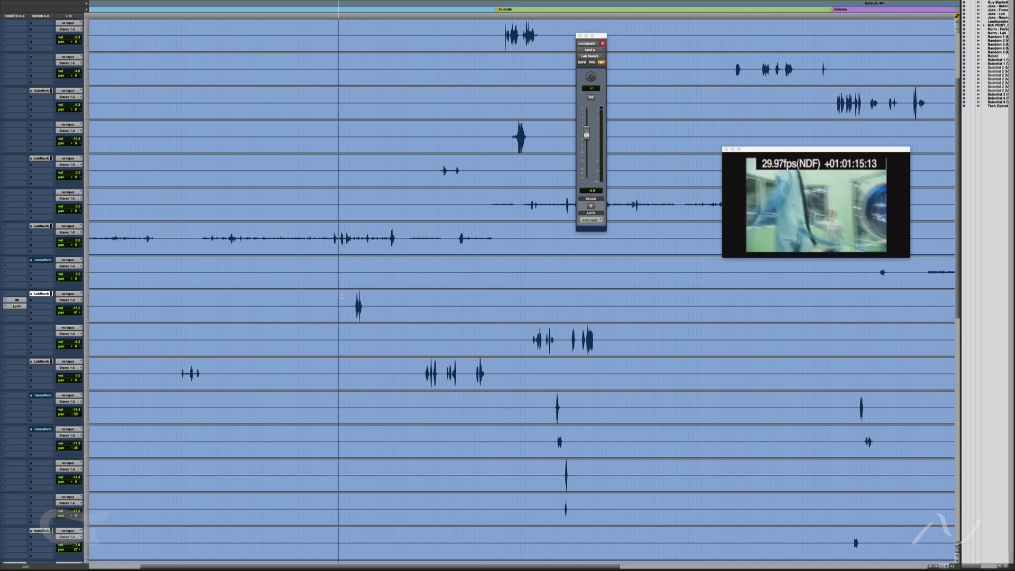
{"action": "key", "text": "space"}
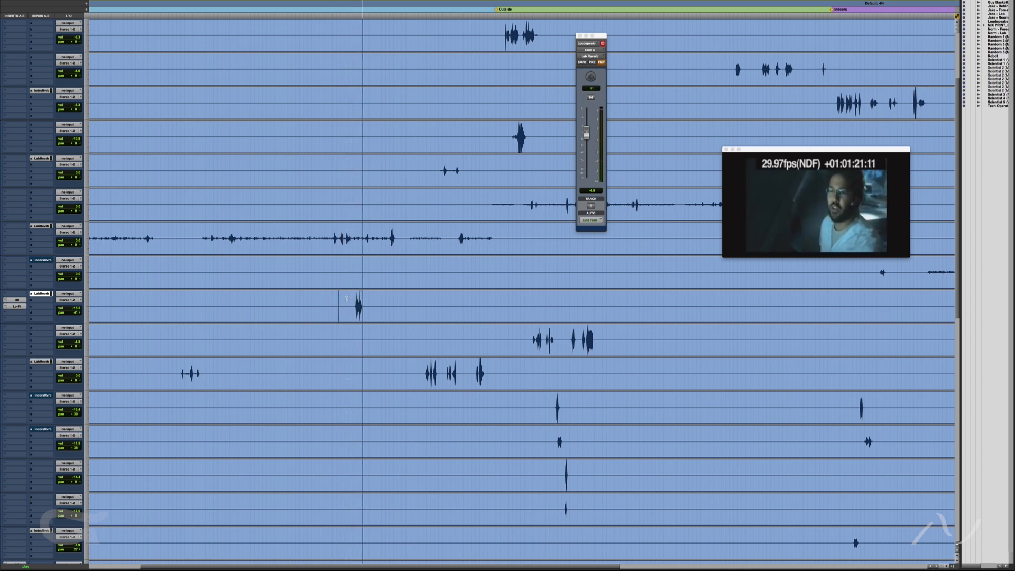
{"action": "key", "text": "space"}
Step: Bypass the Q8 and Lo-Fi inserts, mute the Lab Reverb send on Loudspeaker, and play its line soloed and dry
{"action": "left_click", "coordinate": [354, 306]}
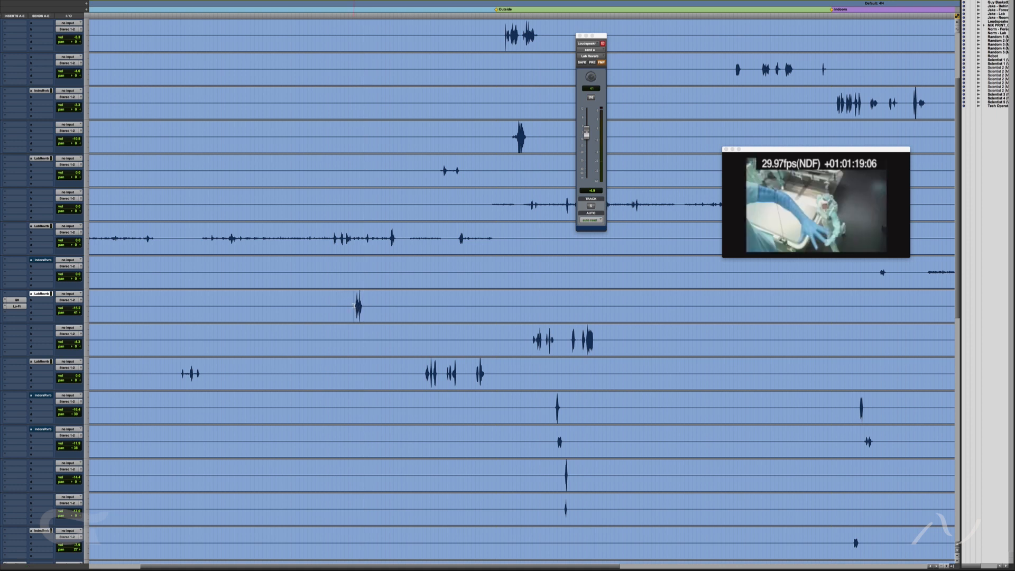
{"action": "left_click", "coordinate": [36, 294], "text": "super"}
{"action": "left_click", "coordinate": [19, 301], "text": "super"}
{"action": "left_click", "coordinate": [19, 308], "text": "super"}
{"action": "key", "text": "shift+s"}
{"action": "key", "text": "space"}
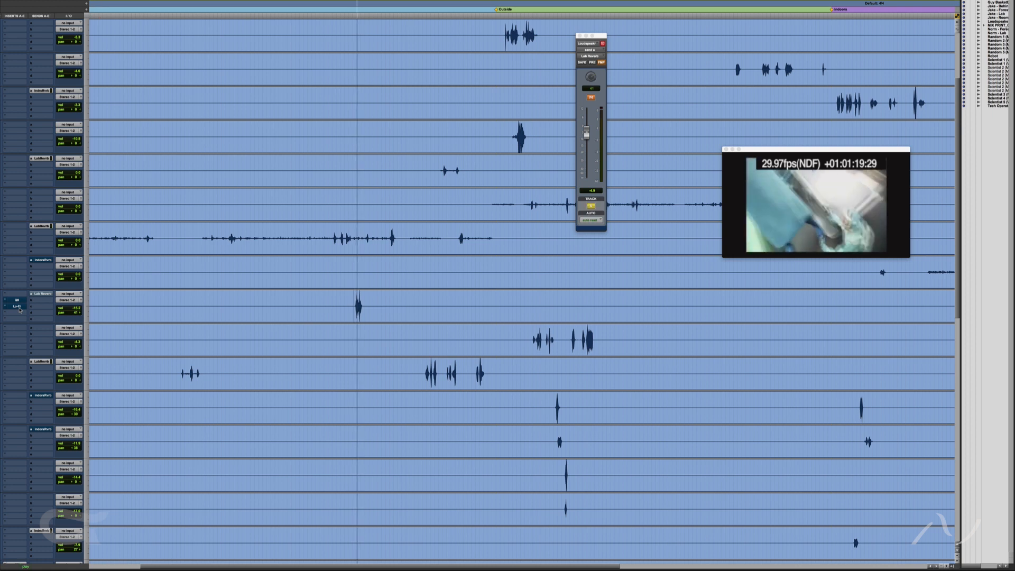
{"action": "key", "text": "space"}
{"action": "key", "text": "shift+s"}
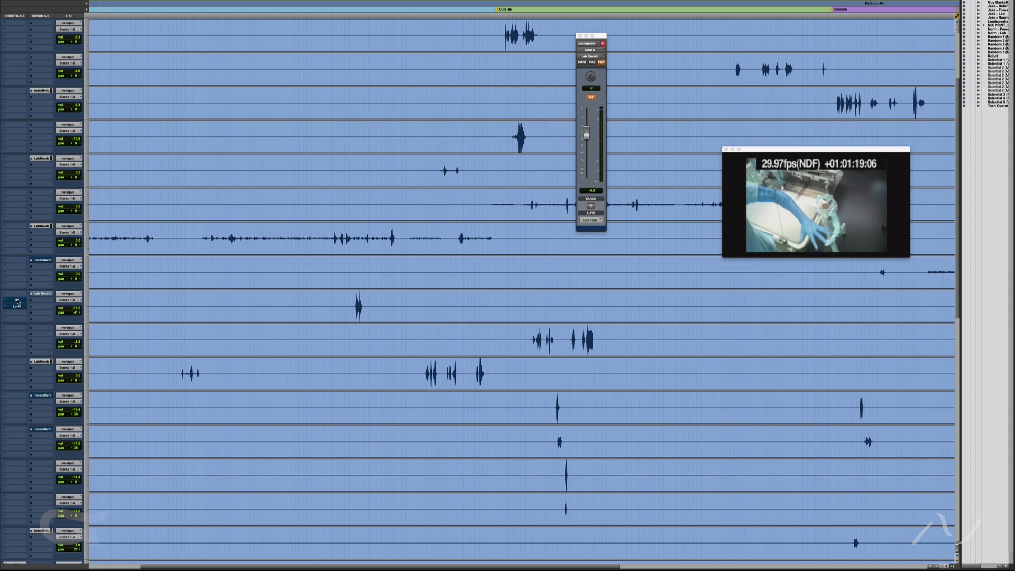
Step: Inspect the Q8 equalizer on Loudspeaker, re-enable Q8 and Lo-Fi, and play the line without the reverb send
{"action": "left_click", "coordinate": [18, 300]}
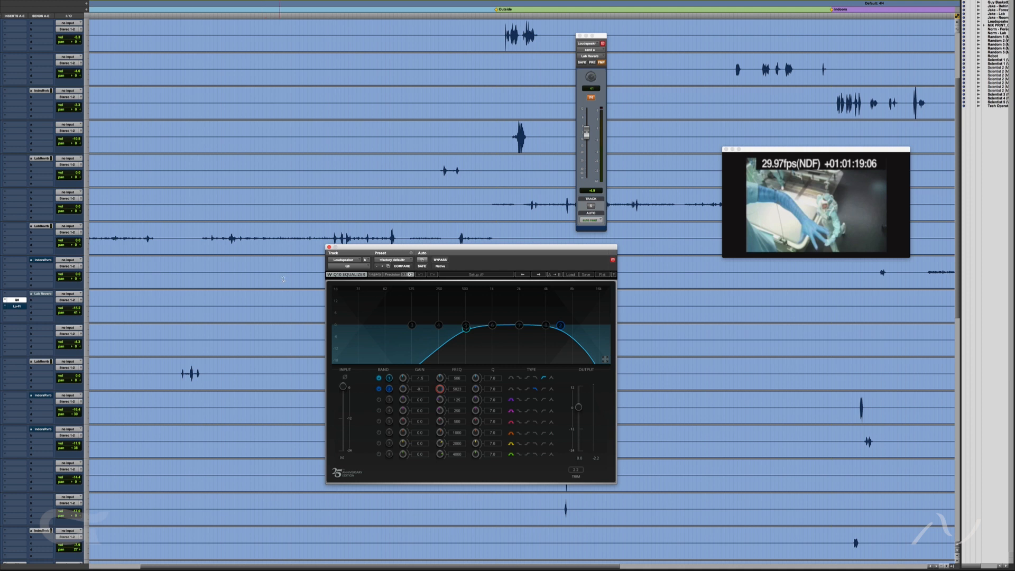
{"action": "left_click", "coordinate": [329, 247]}
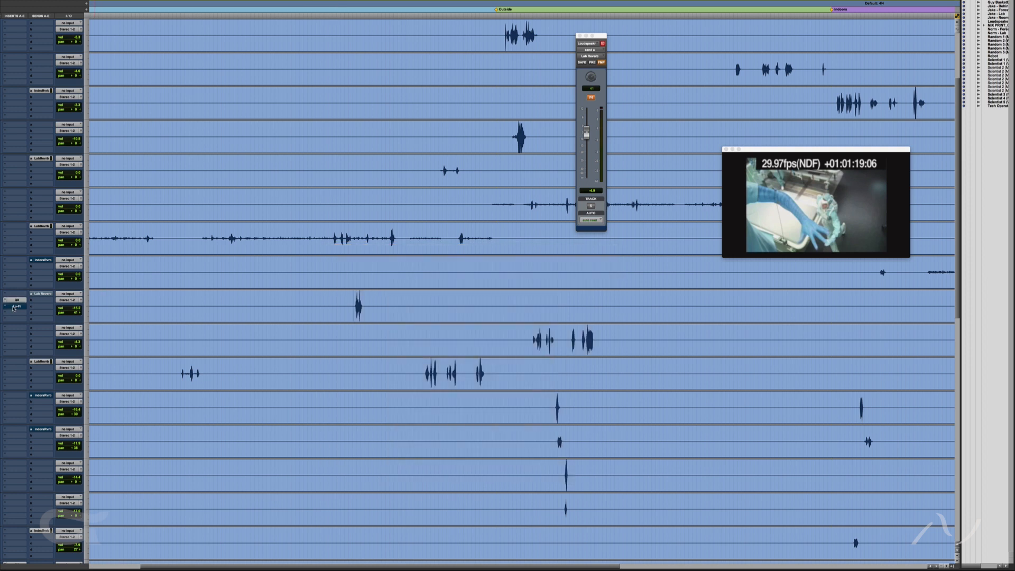
{"action": "key", "text": "space"}
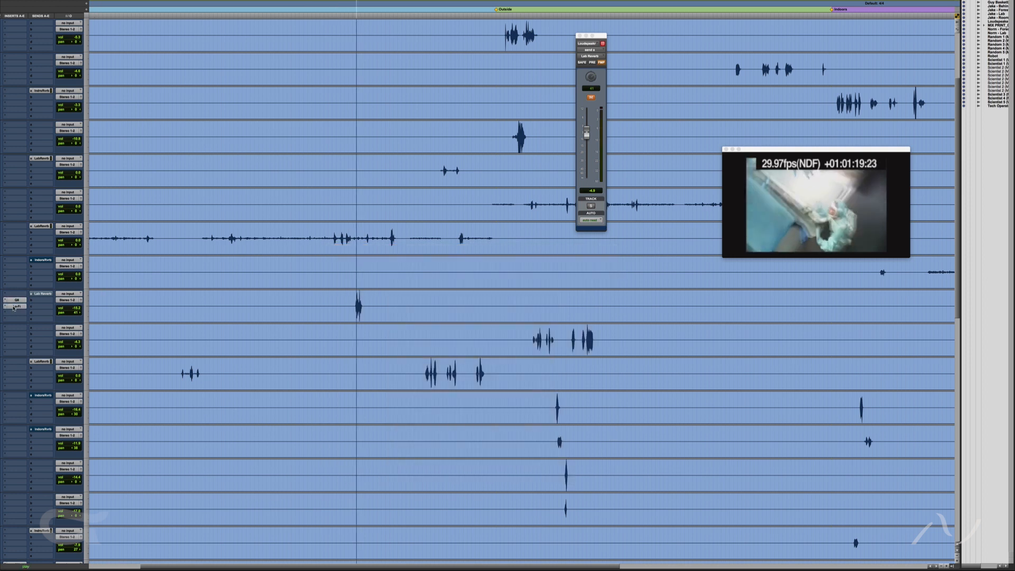
{"action": "key", "text": "space"}
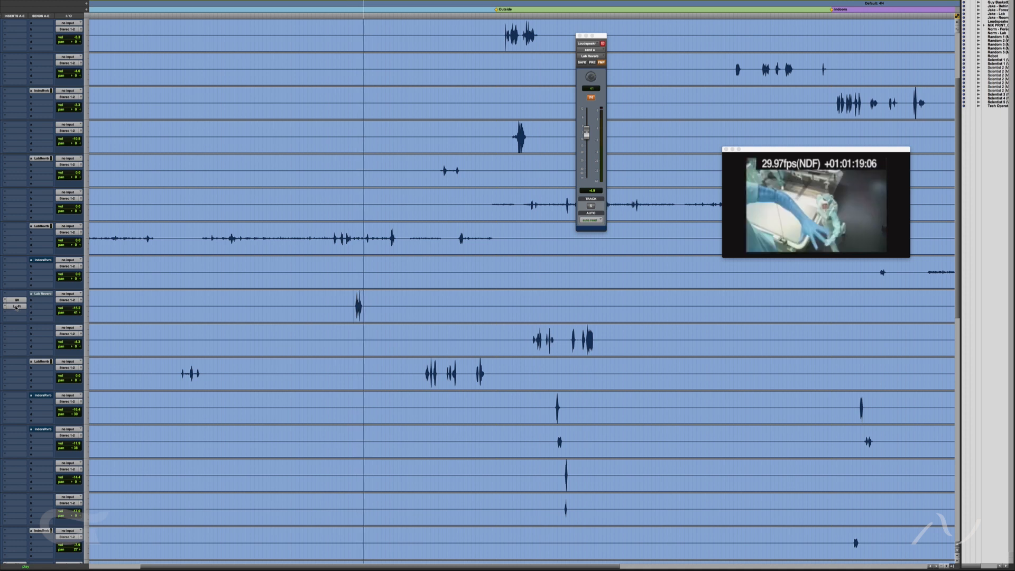
Step: Open the Q8 equalizer on Loudspeaker and examine its filter curve while playing the line twice without the reverb send
{"action": "left_click", "coordinate": [17, 299]}
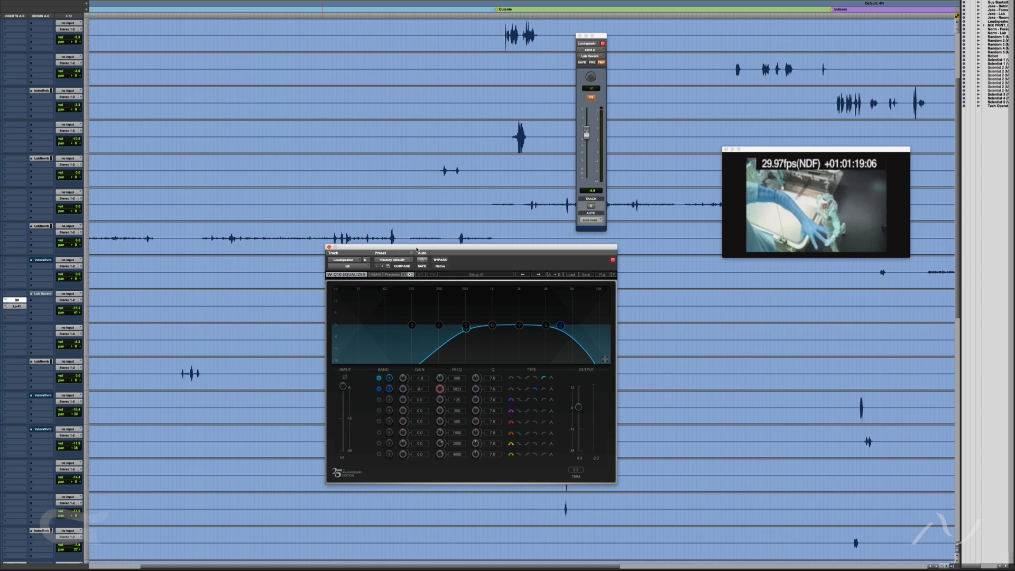
{"action": "left_click_drag", "start_coordinate": [417, 247], "coordinate": [235, 148]}
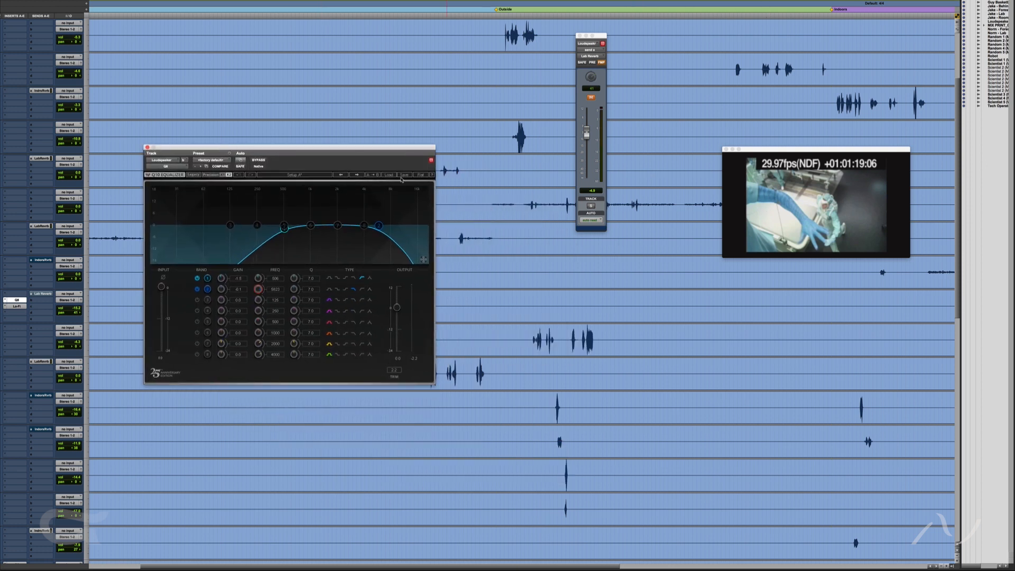
{"action": "left_click_drag", "start_coordinate": [337, 147], "coordinate": [516, 32]}
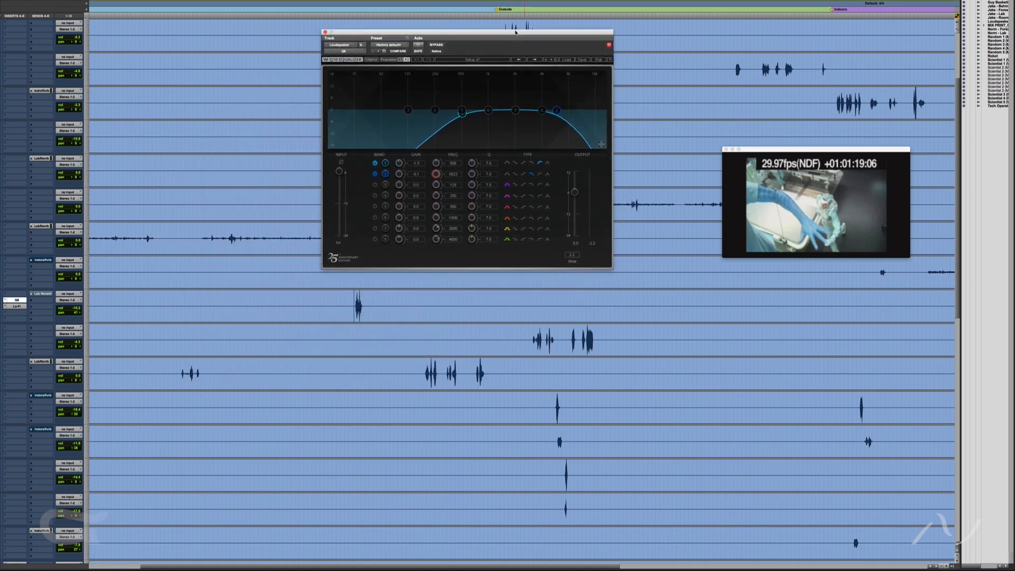
{"action": "key", "text": "space"}
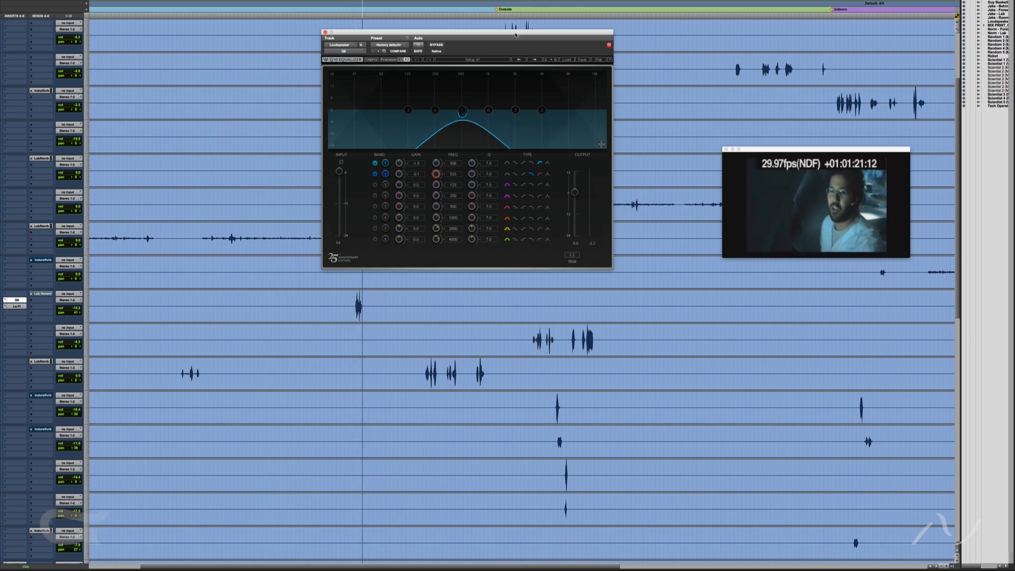
{"action": "key", "text": "space"}
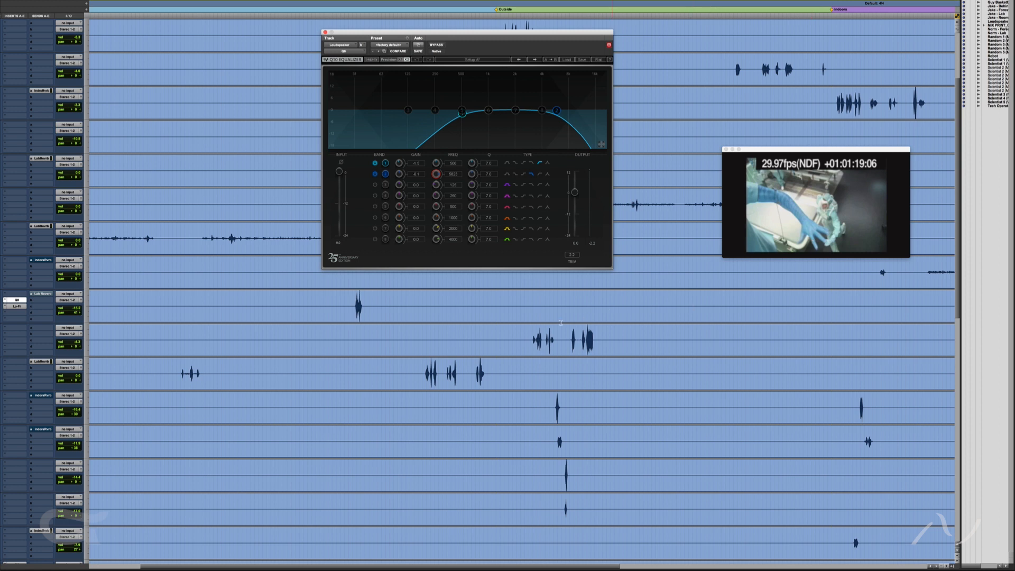
{"action": "key", "text": "space"}
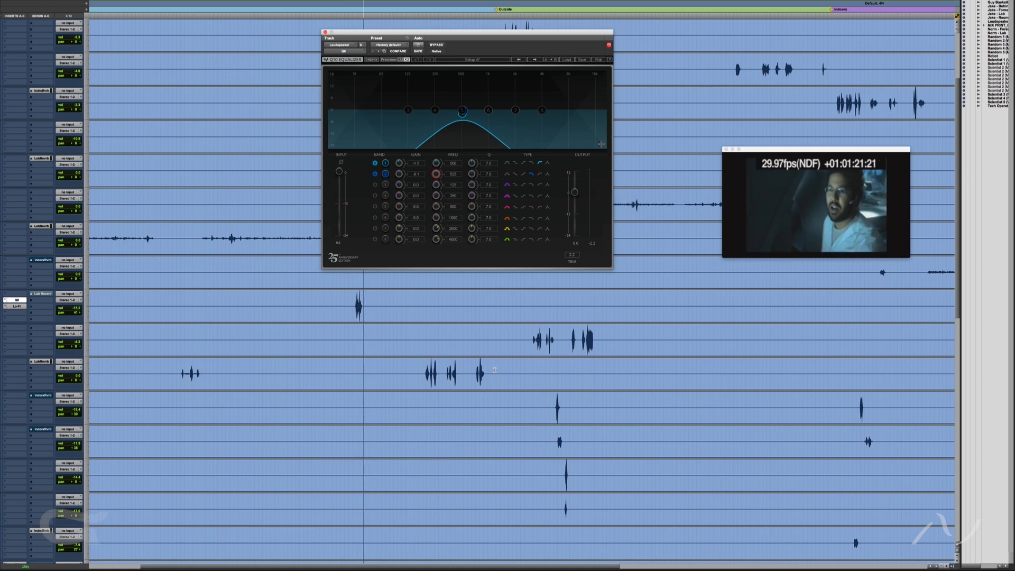
{"action": "key", "text": "space"}
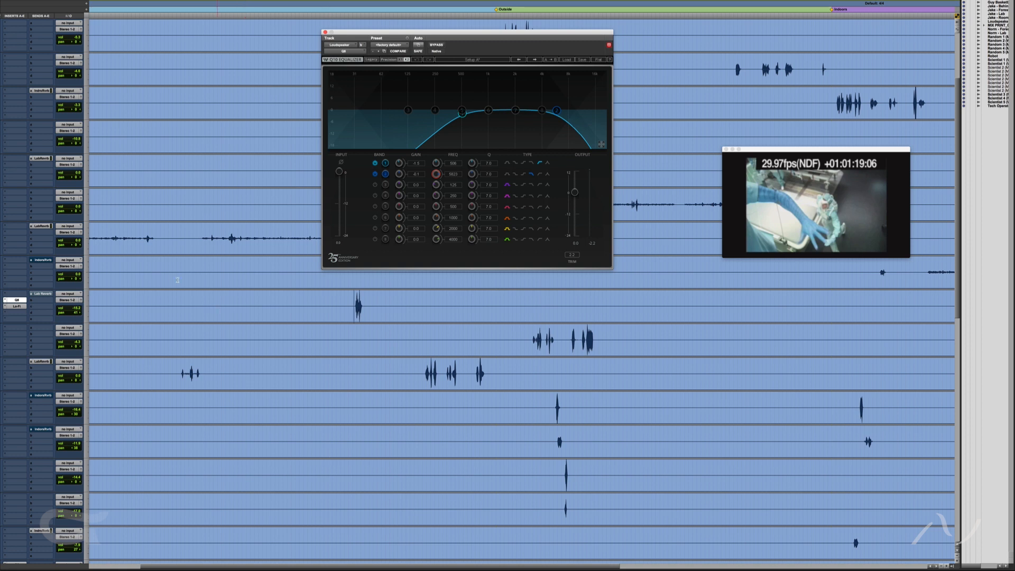
Step: Unmute the Lab Reverb send on Loudspeaker, play the fully processed line, and close the equalizer
{"action": "left_click", "coordinate": [46, 295]}
{"action": "key", "text": "space"}
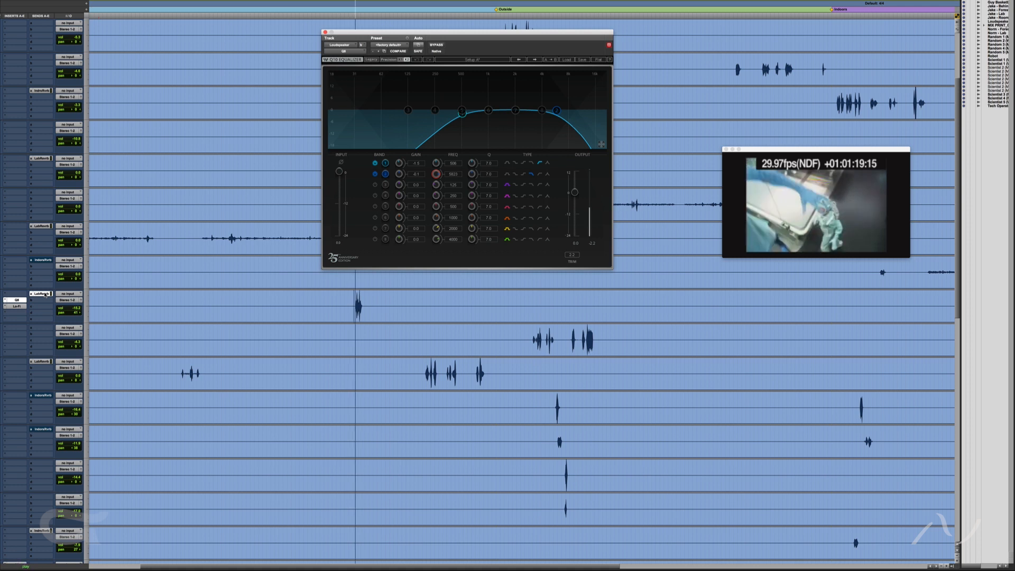
{"action": "key", "text": "space"}
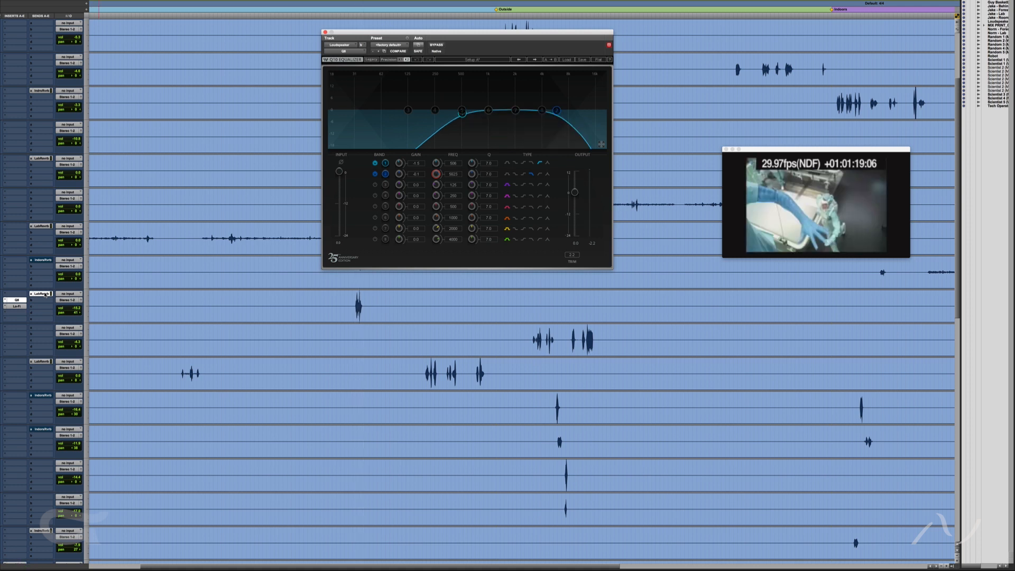
{"action": "key", "text": "space"}
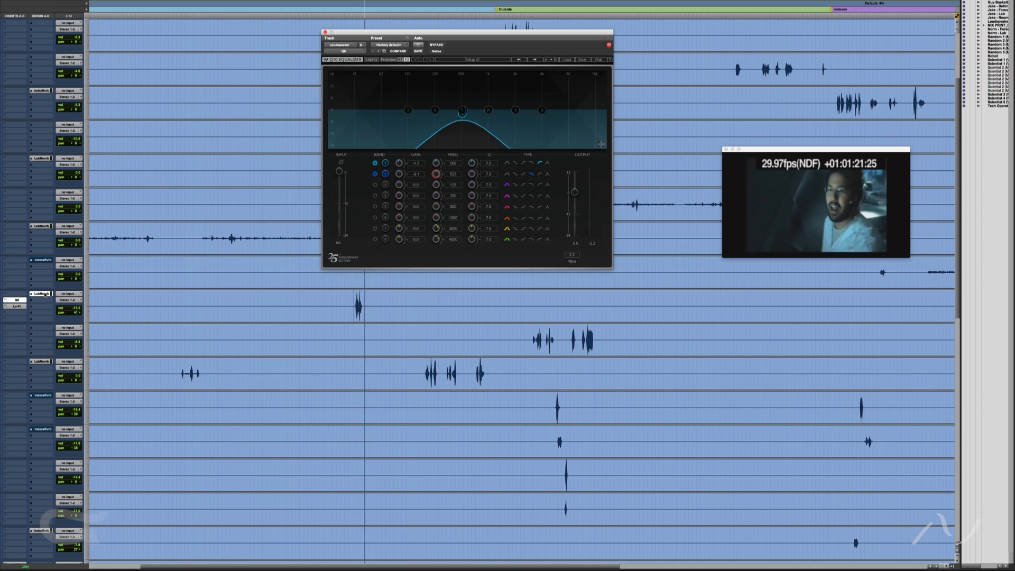
{"action": "key", "text": "space"}
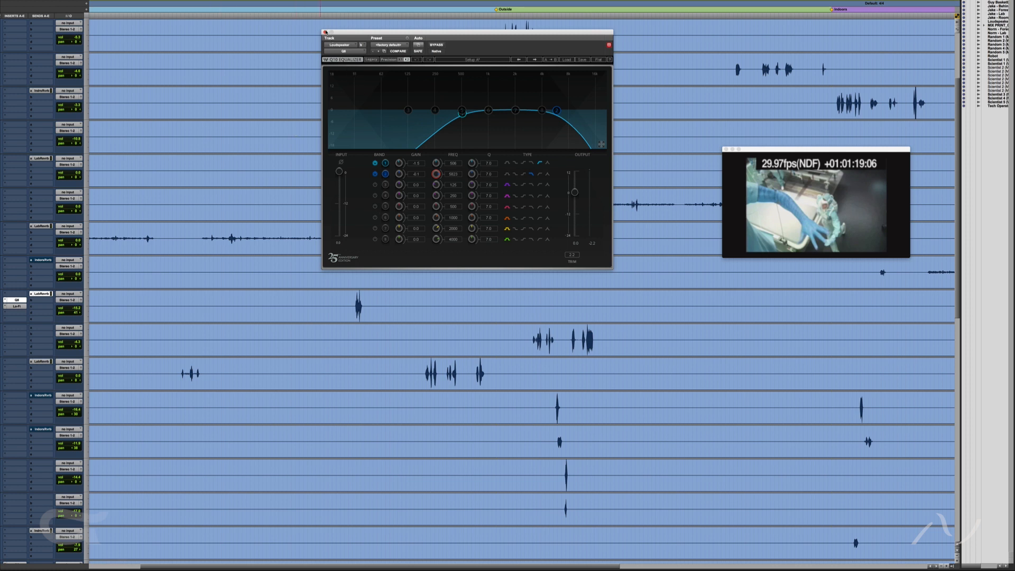
{"action": "left_click", "coordinate": [326, 32]}
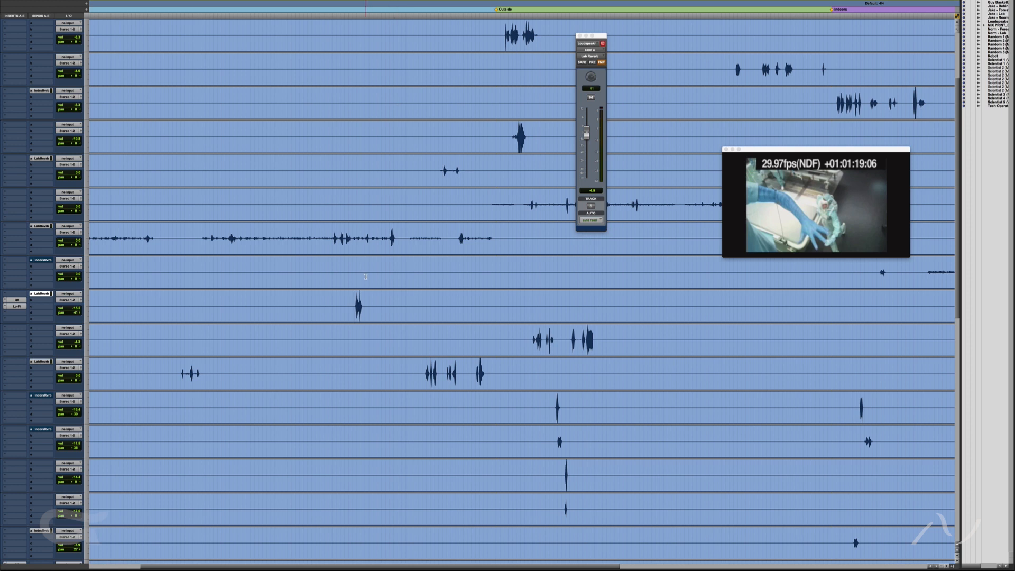
Step: Locate the Robot line in the outdoor section and zoom the timeline in on it
{"action": "scroll", "coordinate": [366, 276], "scroll_direction": "right", "scroll_amount": 5}
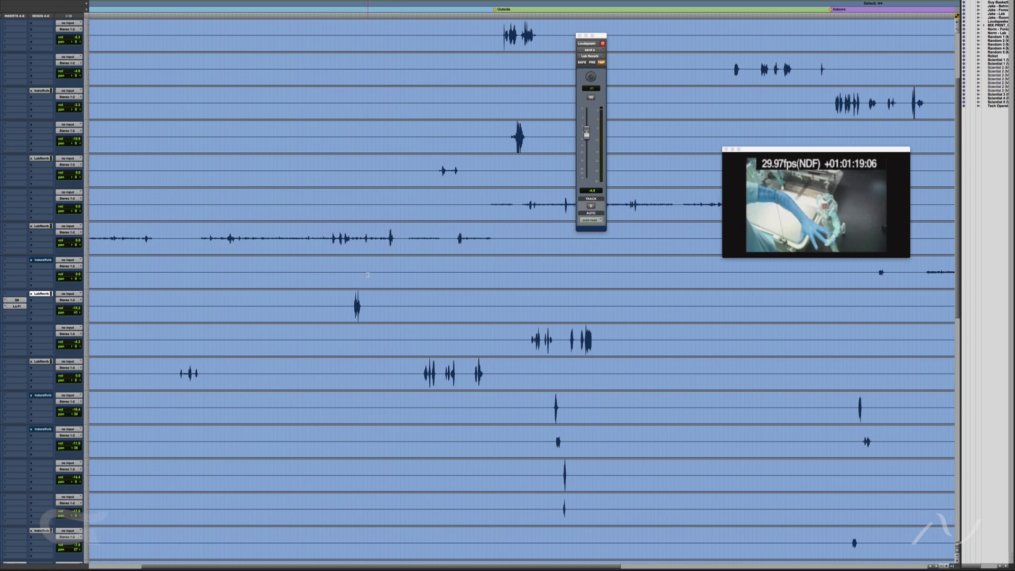
{"action": "scroll", "coordinate": [368, 275], "scroll_direction": "right", "scroll_amount": 14}
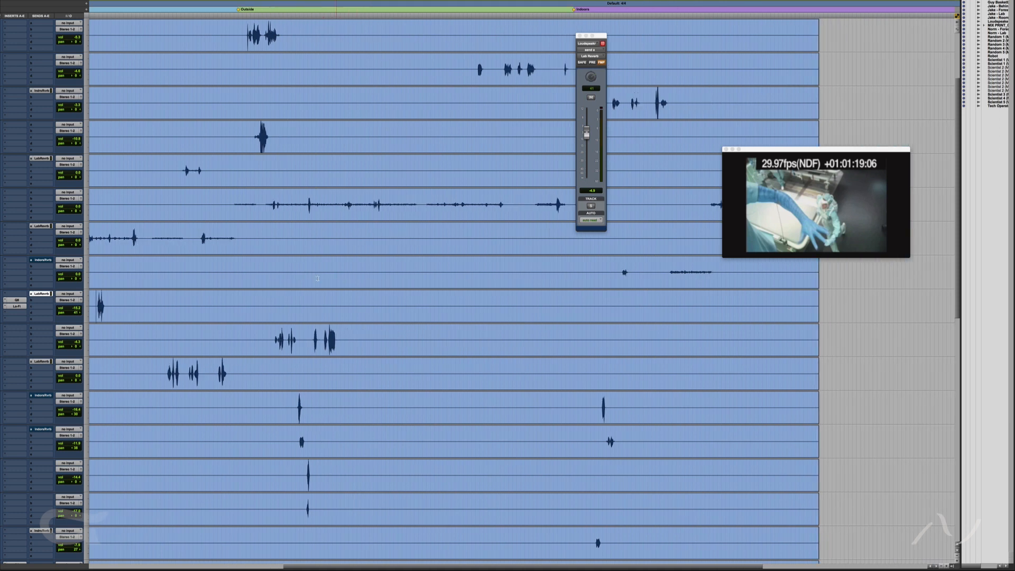
{"action": "scroll", "coordinate": [268, 283], "scroll_direction": "down", "scroll_amount": 2}
{"action": "scroll", "coordinate": [269, 283], "scroll_direction": "down", "scroll_amount": 2}
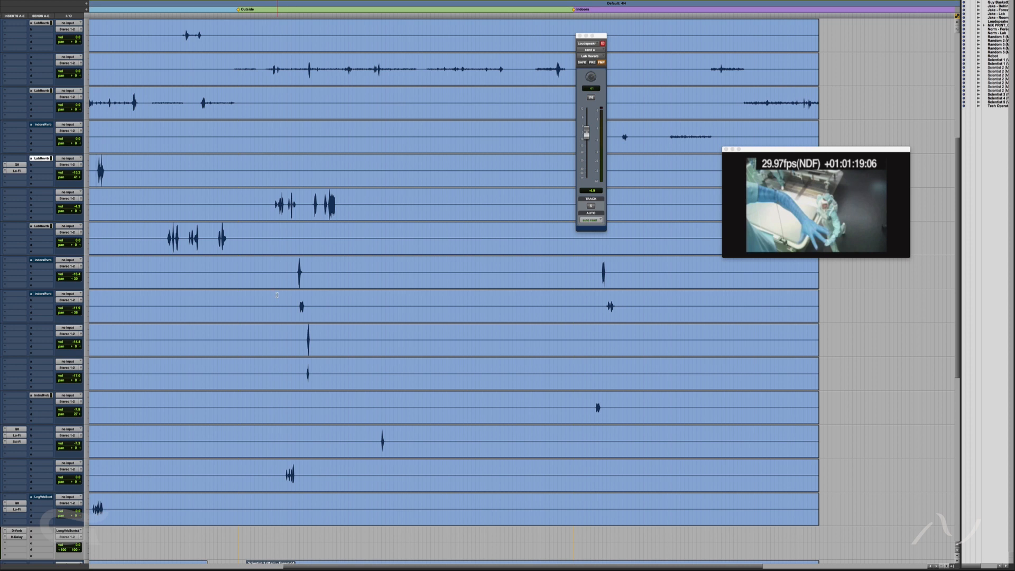
{"action": "scroll", "coordinate": [306, 342], "scroll_direction": "down", "scroll_amount": 2}
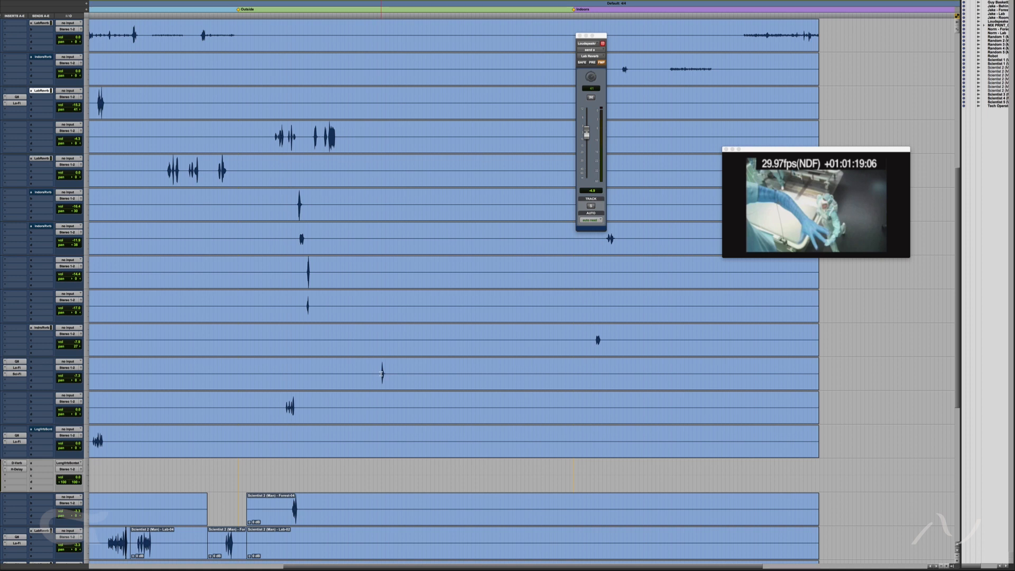
{"action": "left_click", "coordinate": [381, 374]}
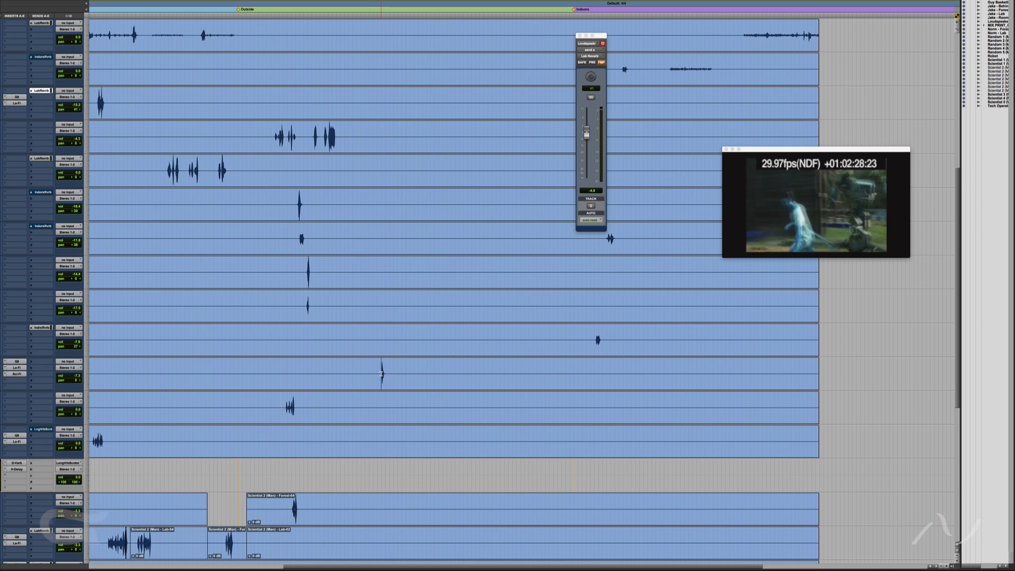
{"action": "key", "text": "t"}
{"action": "key", "text": "t"}
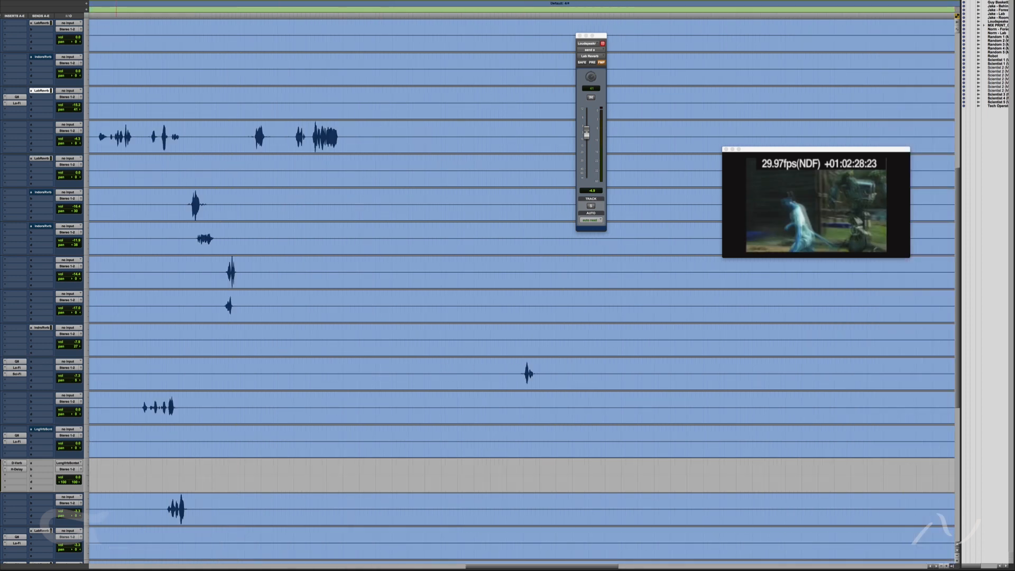
Step: Open the Q8 equalizer on Robot and play its processed line with the video, starting shortly before it
{"action": "left_click", "coordinate": [16, 362]}
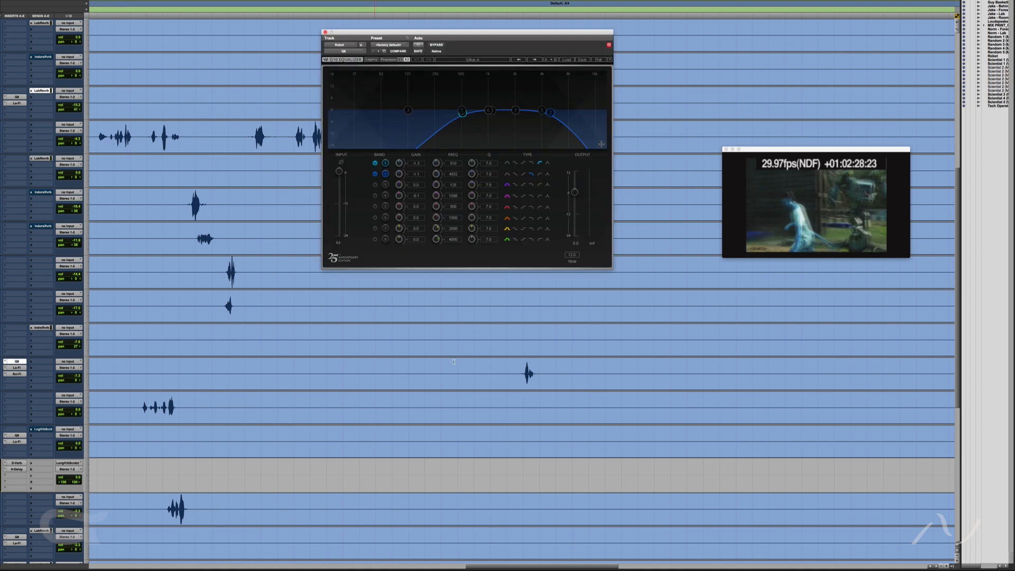
{"action": "left_click", "coordinate": [484, 374]}
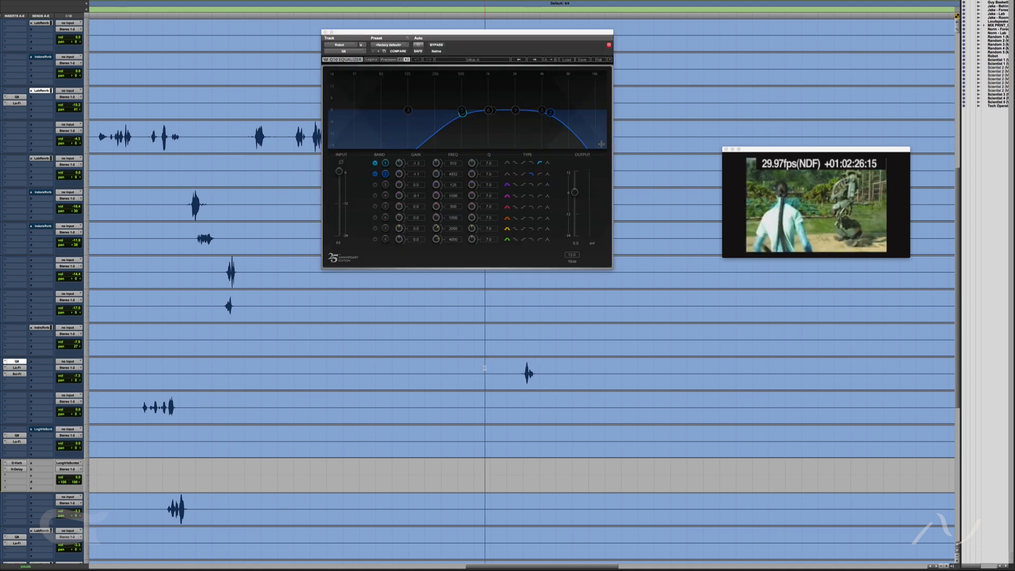
{"action": "key", "text": "space"}
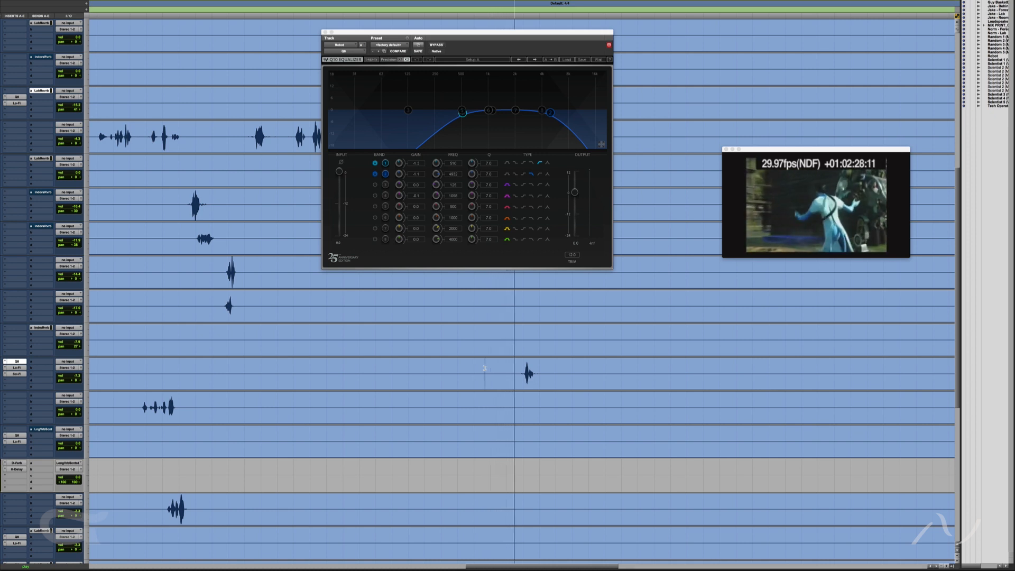
{"action": "key", "text": "space"}
{"action": "left_click", "coordinate": [512, 375]}
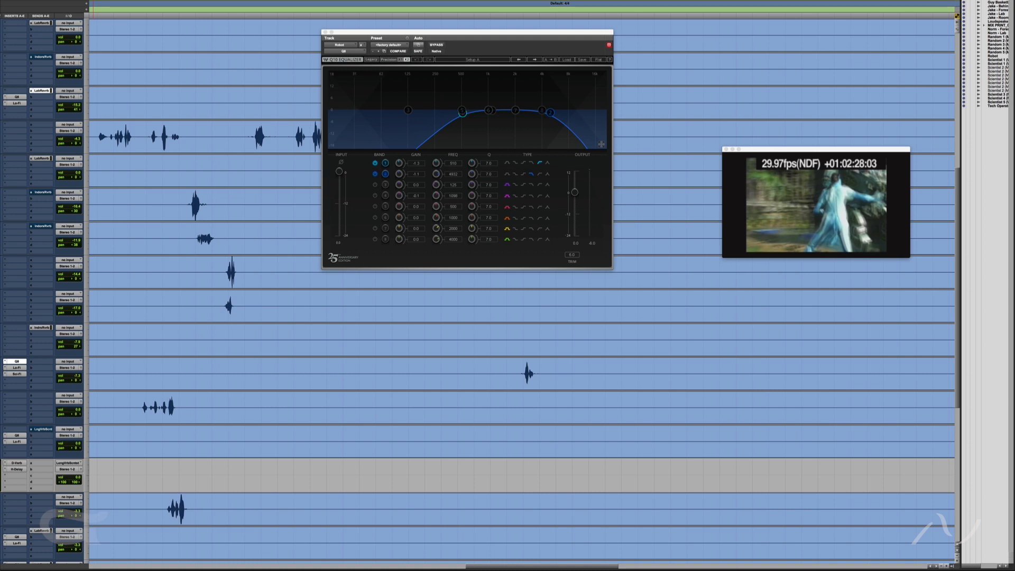
Step: Bypass the Q8, Lo-Fi and Sci-Fi inserts on Robot and play its line dry
{"action": "left_click", "coordinate": [9, 374], "text": "super"}
{"action": "left_click", "coordinate": [13, 363], "text": "super"}
{"action": "left_click", "coordinate": [14, 368], "text": "super"}
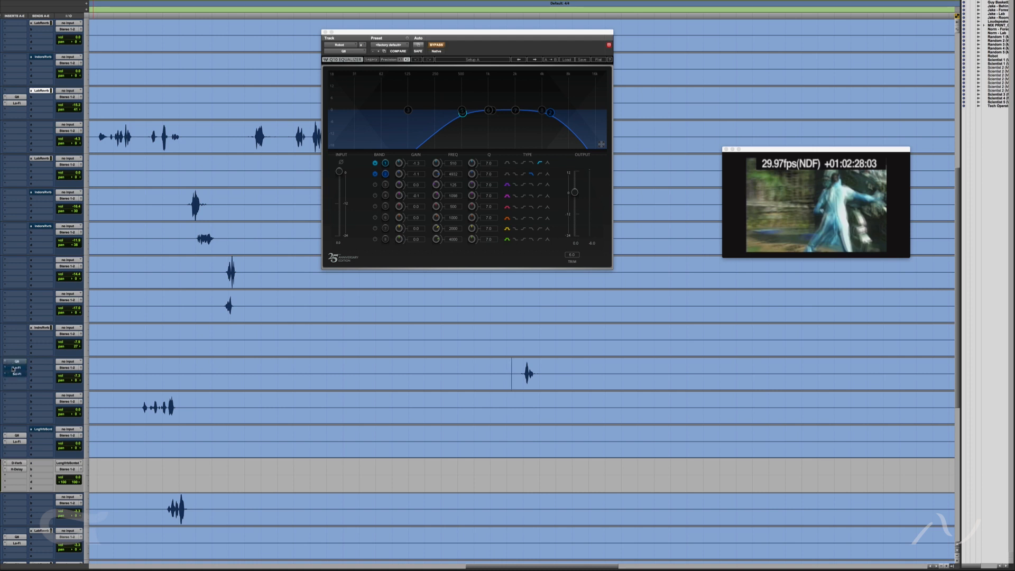
{"action": "key", "text": "space"}
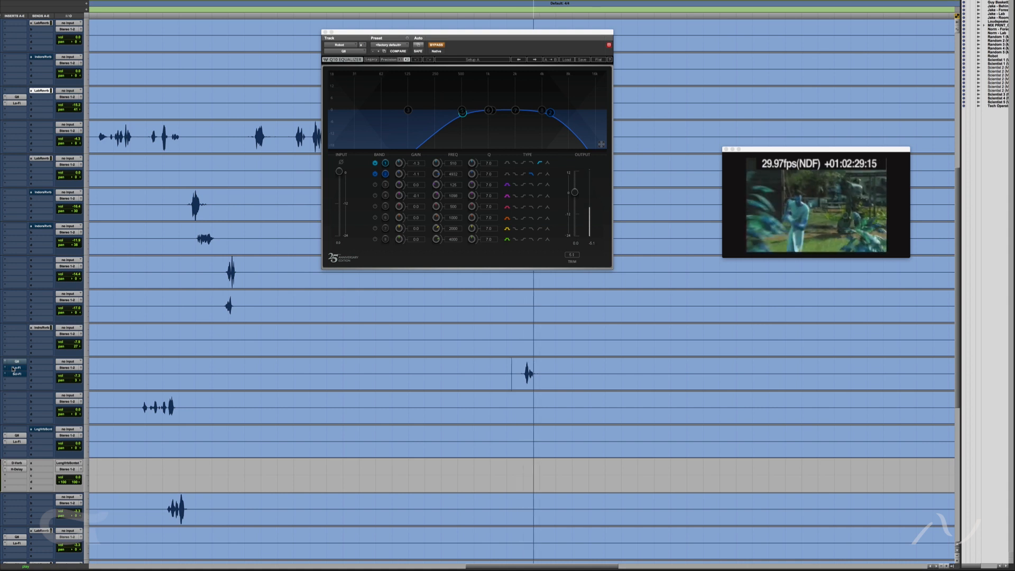
{"action": "key", "text": "space"}
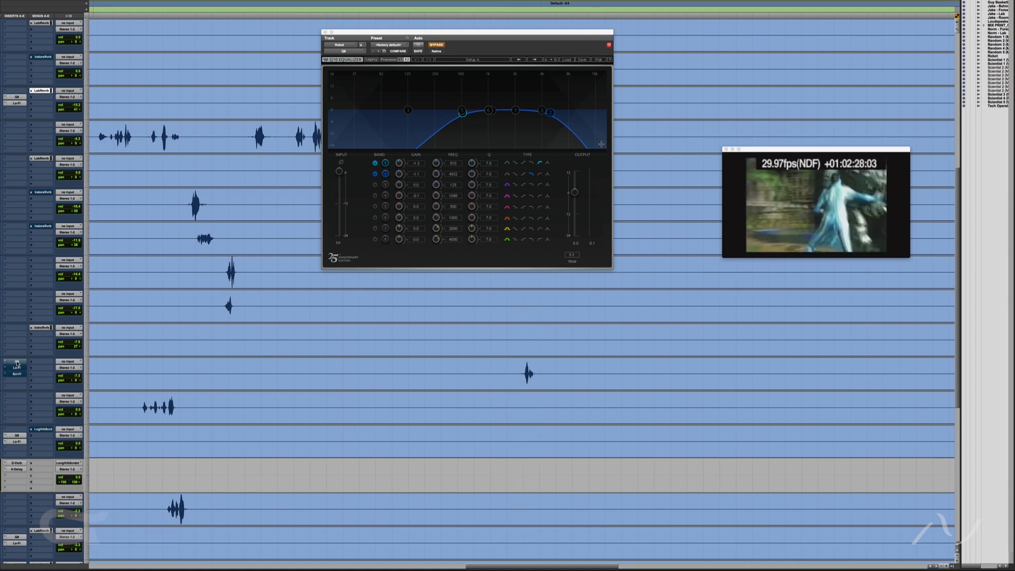
Step: Re-enable only the Q8 insert on Robot and play its line with the equalizer
{"action": "left_click", "coordinate": [17, 363], "text": "super"}
{"action": "key", "text": "space"}
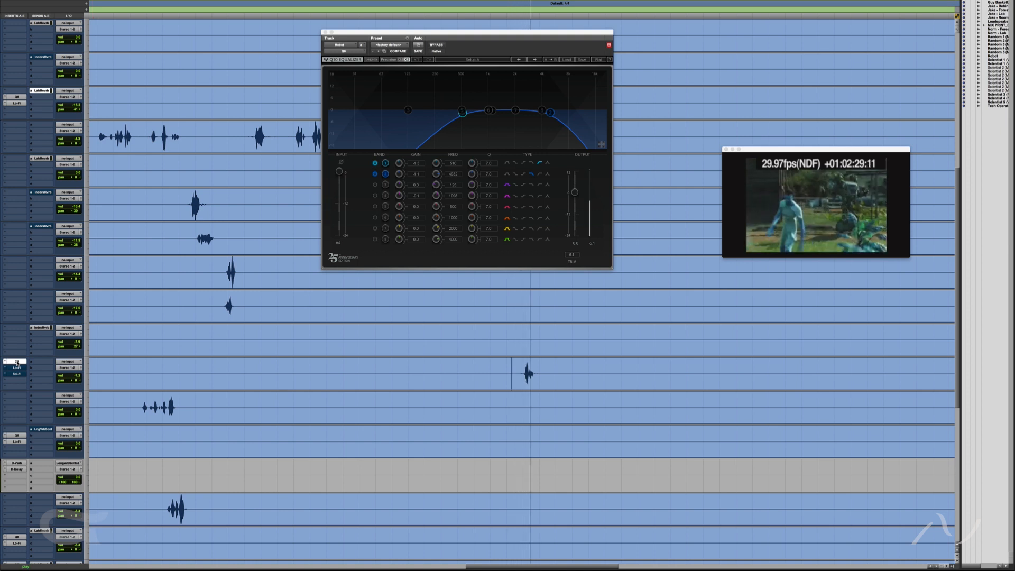
{"action": "key", "text": "space"}
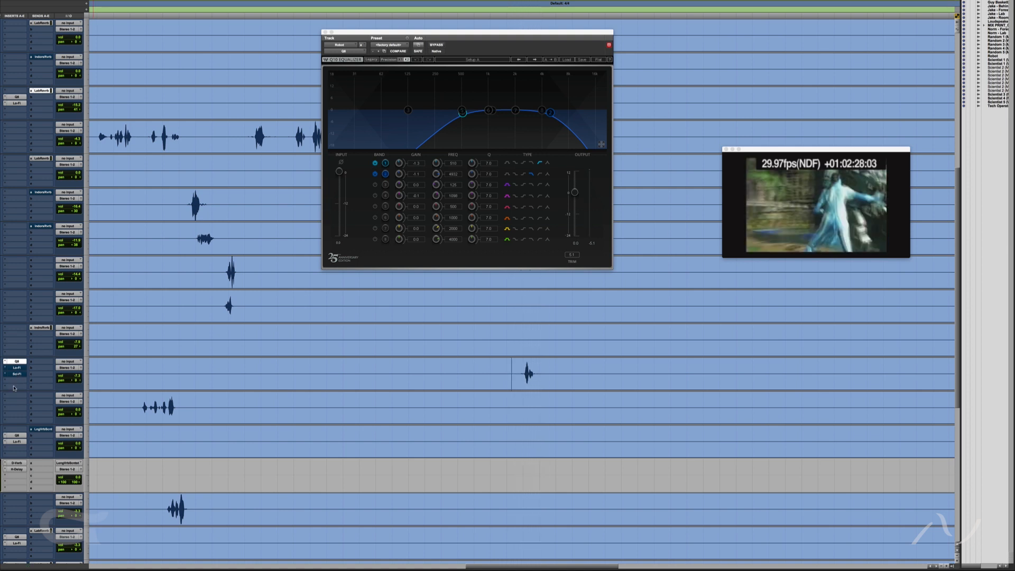
Step: Open and re-enable the Lo-Fi insert on Robot, and play the line with Q8 and Lo-Fi active
{"action": "left_click", "coordinate": [15, 368]}
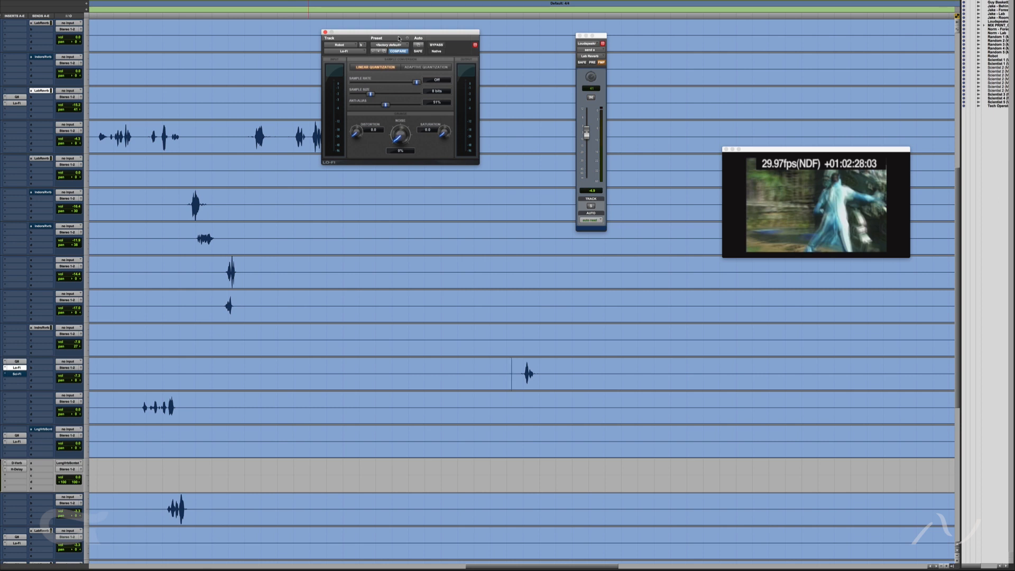
{"action": "left_click_drag", "start_coordinate": [400, 33], "coordinate": [402, 169]}
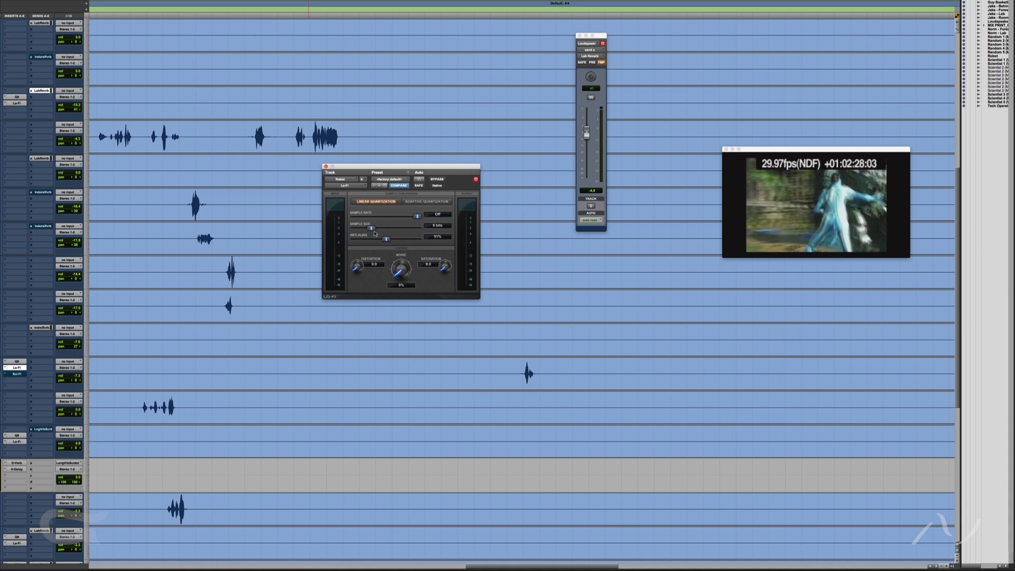
{"action": "key", "text": "space"}
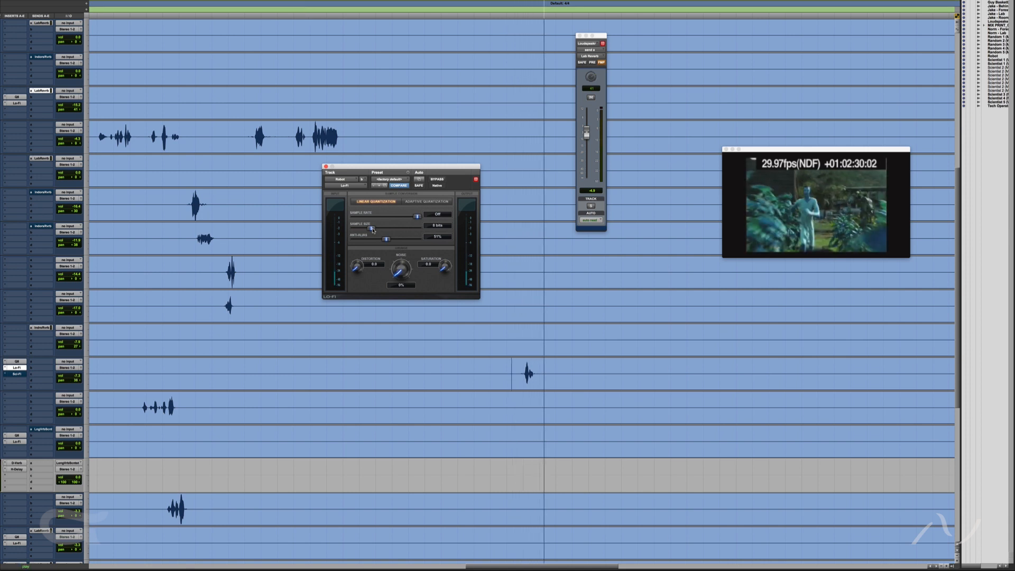
{"action": "key", "text": "space"}
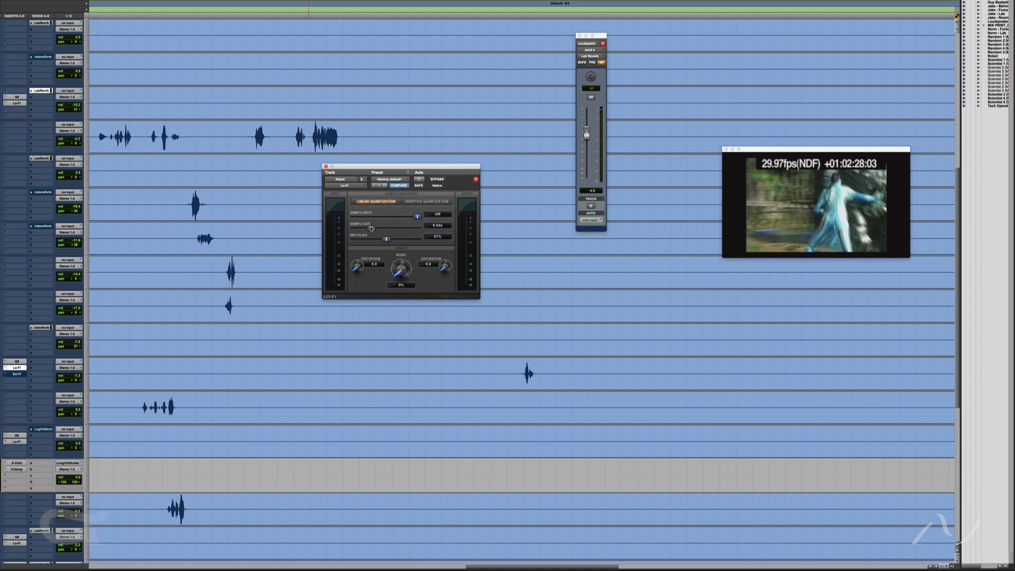
Step: Try a smaller Lo-Fi sample size while playing the Robot line, and restore the previous setting
{"action": "left_click_drag", "start_coordinate": [372, 229], "coordinate": [364, 235]}
{"action": "key", "text": "space"}
{"action": "key", "text": "space"}
{"action": "left_click_drag", "start_coordinate": [364, 234], "coordinate": [371, 234]}
Step: Open and re-enable the Sci-Fi insert on Robot, and play the line with all three inserts active
{"action": "left_click", "coordinate": [17, 375]}
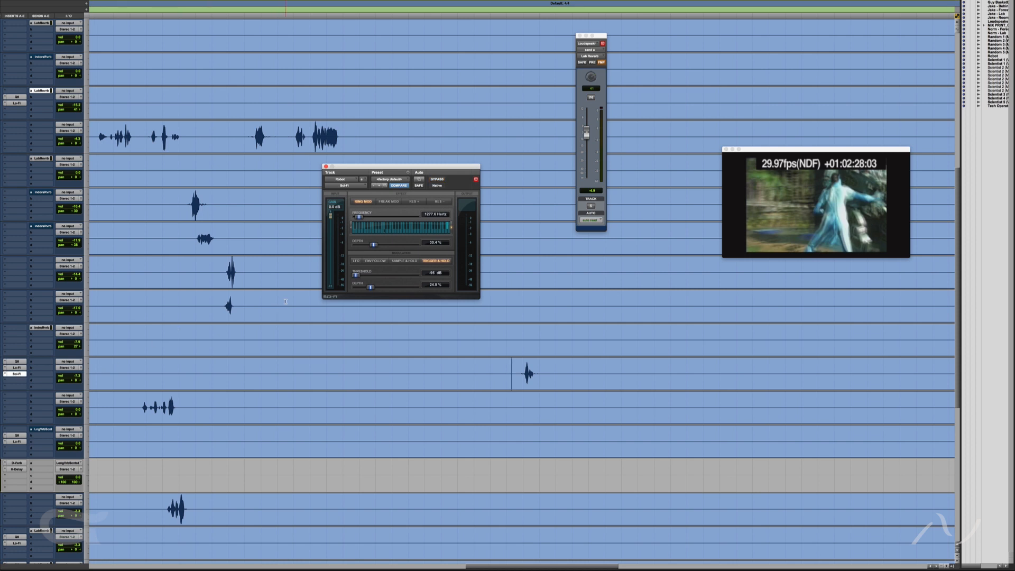
{"action": "key", "text": "space"}
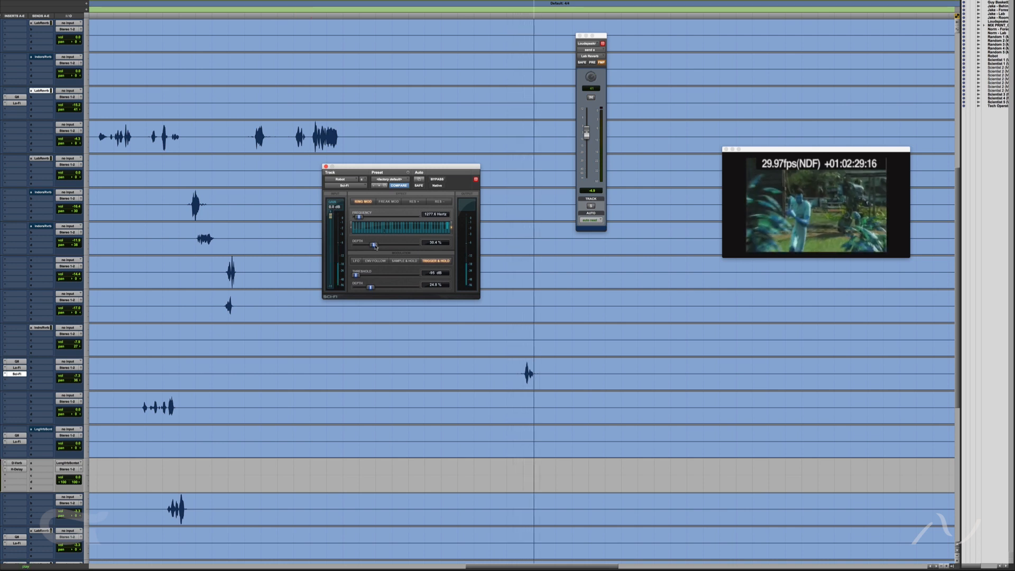
{"action": "key", "text": "space"}
Step: Raise the Sci-Fi ring modulator depth on Robot to about 83% and play the line
{"action": "left_click_drag", "start_coordinate": [375, 247], "coordinate": [406, 250]}
{"action": "key", "text": "space"}
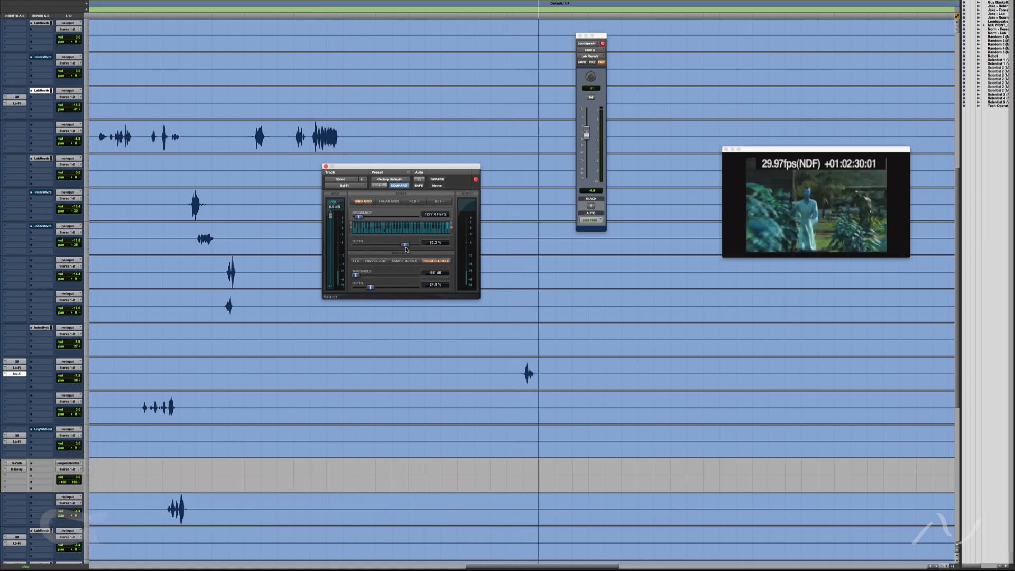
{"action": "key", "text": "space"}
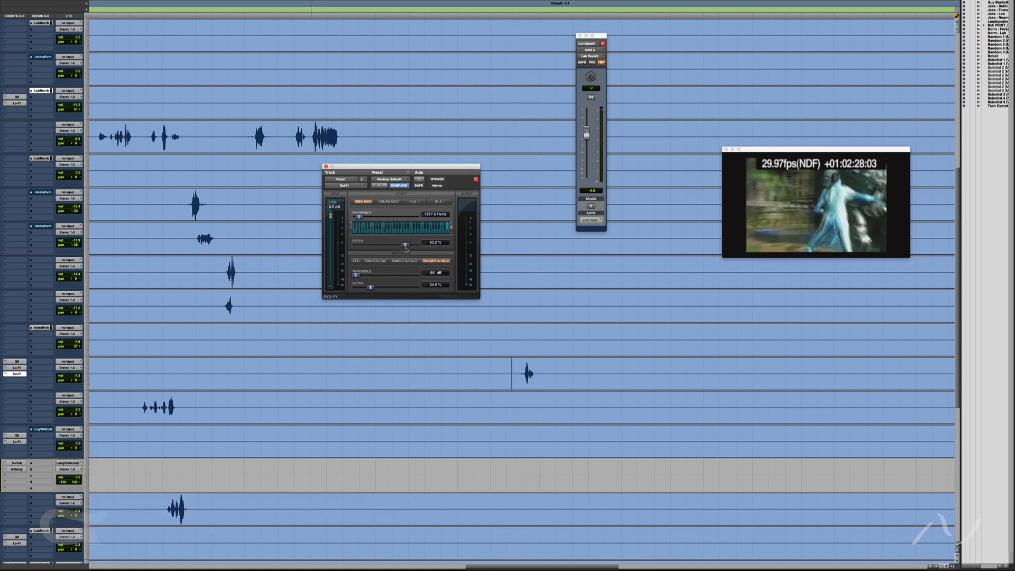
Step: Lower the Sci-Fi ring modulator depth on Robot, close its plug-in window and play from an earlier point
{"action": "left_click_drag", "start_coordinate": [407, 250], "coordinate": [375, 254]}
{"action": "left_click", "coordinate": [326, 166]}
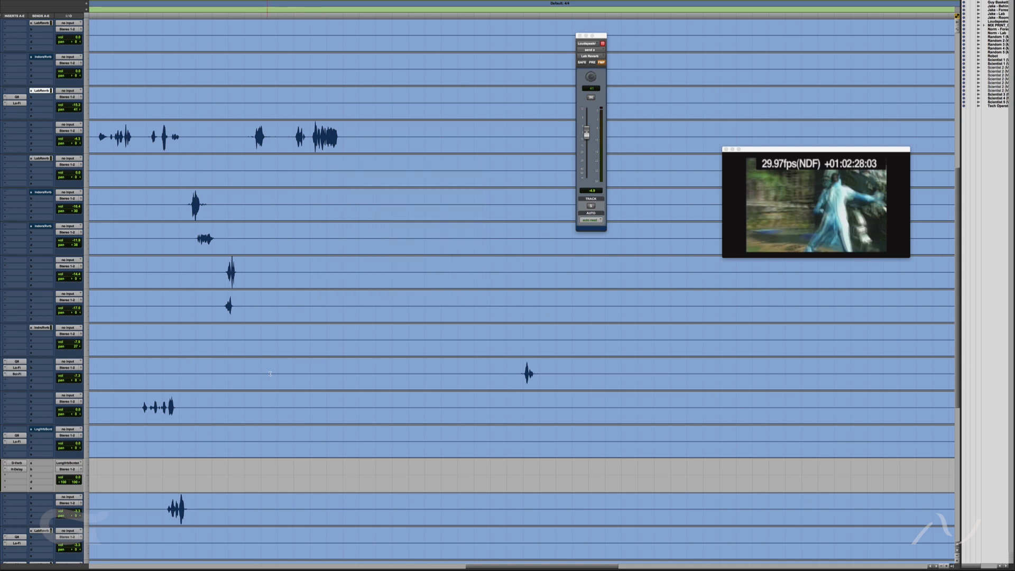
{"action": "key", "text": "space"}
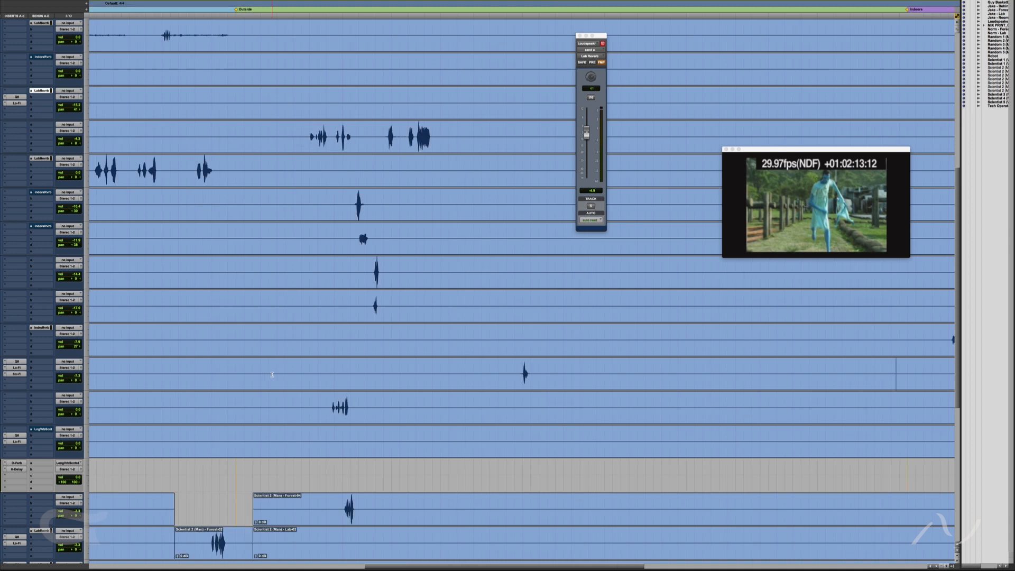
Step: Display volume automation instead of waveforms on all ADR tracks over the full scene
{"action": "key", "text": "r"}
{"action": "key", "text": "r"}
{"action": "key", "text": "r"}
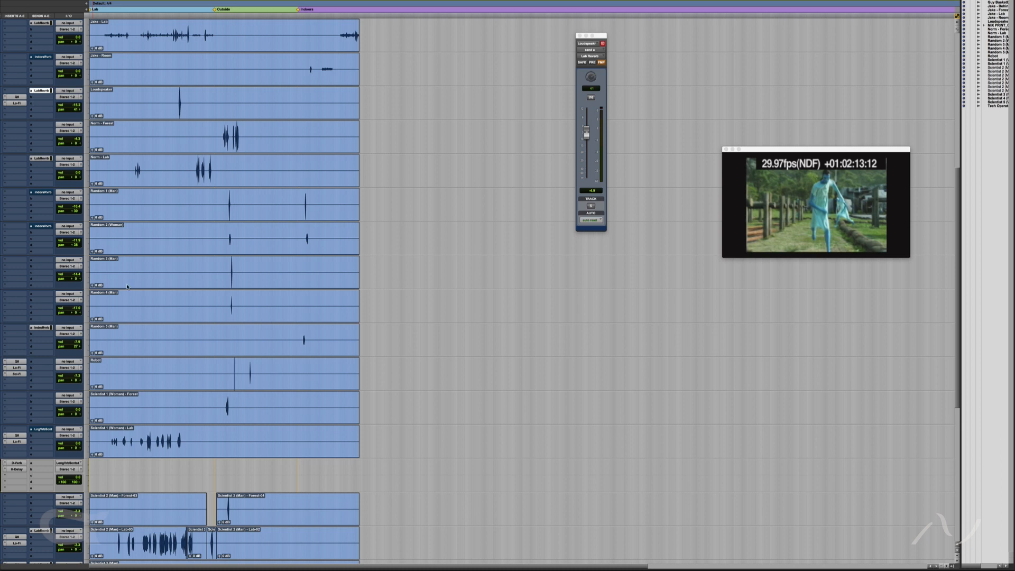
{"action": "key", "text": "ctrl+alt+minus"}
Step: Examine the volume automation on the Scientist and neighbouring dialogue tracks in the Lab section
{"action": "scroll", "coordinate": [176, 301], "scroll_direction": "down", "scroll_amount": 5}
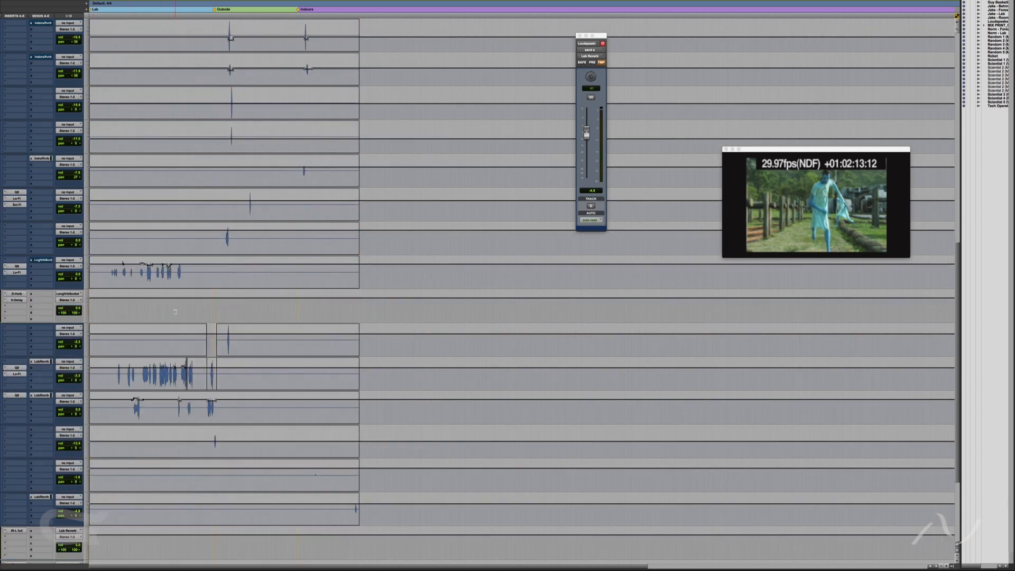
{"action": "left_click", "coordinate": [173, 363]}
{"action": "key", "text": "t"}
{"action": "key", "text": "t"}
{"action": "key", "text": "t"}
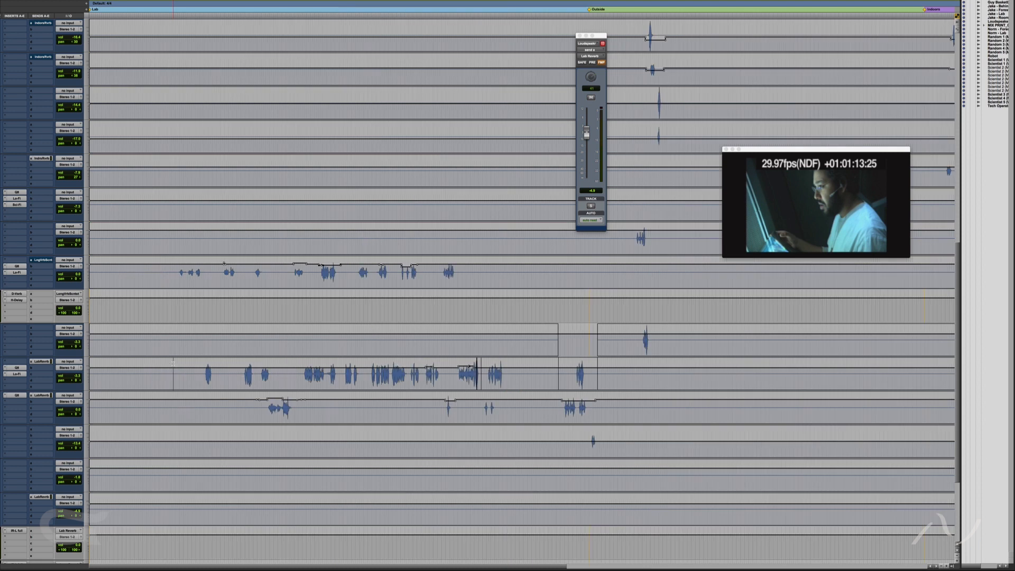
{"action": "scroll", "coordinate": [235, 384], "scroll_direction": "down", "scroll_amount": 3}
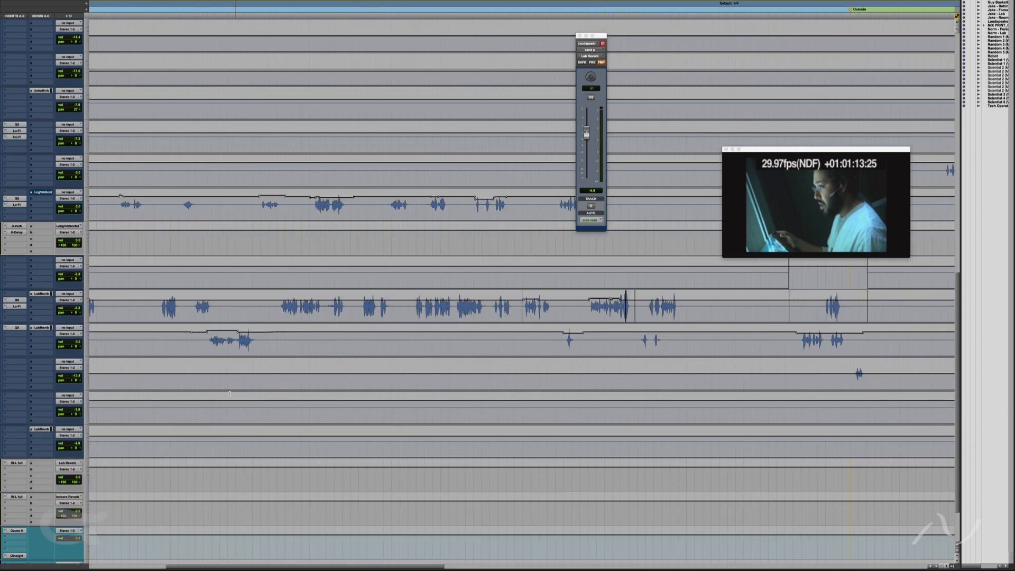
{"action": "scroll", "coordinate": [320, 367], "scroll_direction": "up", "scroll_amount": 9}
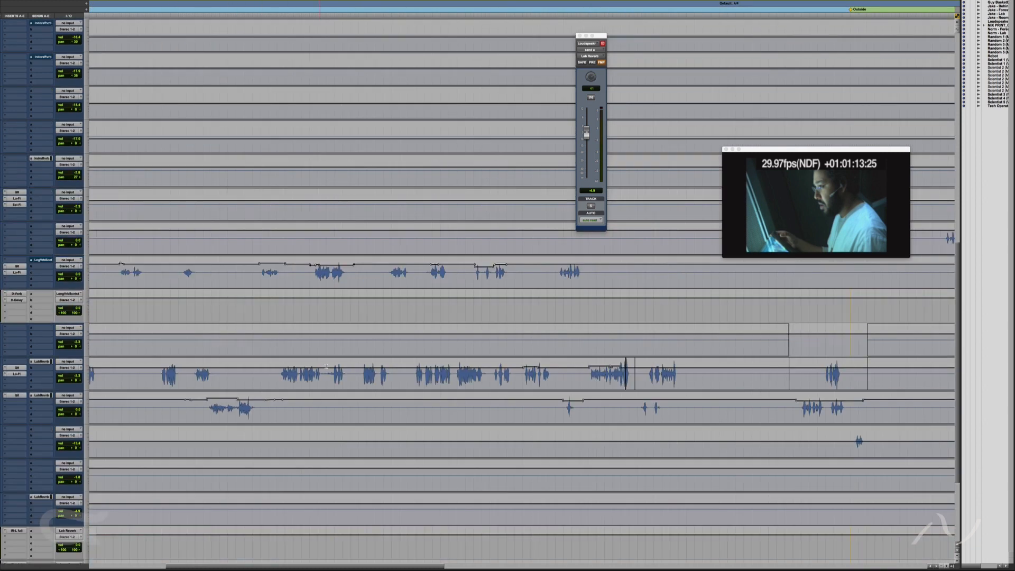
{"action": "scroll", "coordinate": [343, 349], "scroll_direction": "up", "scroll_amount": 4}
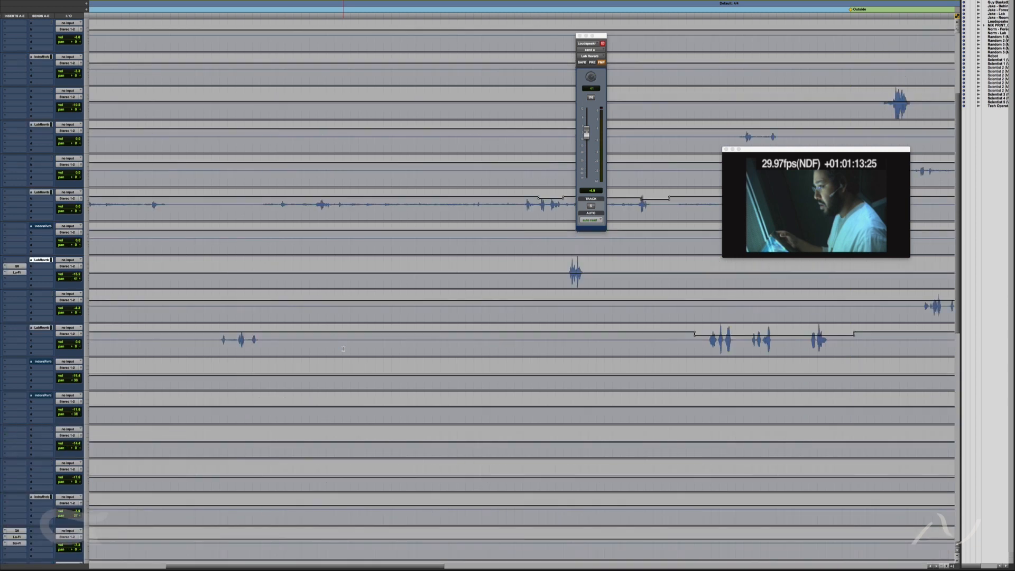
Step: Examine the volume automation of every ADR track across the Lab, Outside and Indoors sections
{"action": "scroll", "coordinate": [343, 348], "scroll_direction": "down", "scroll_amount": 3}
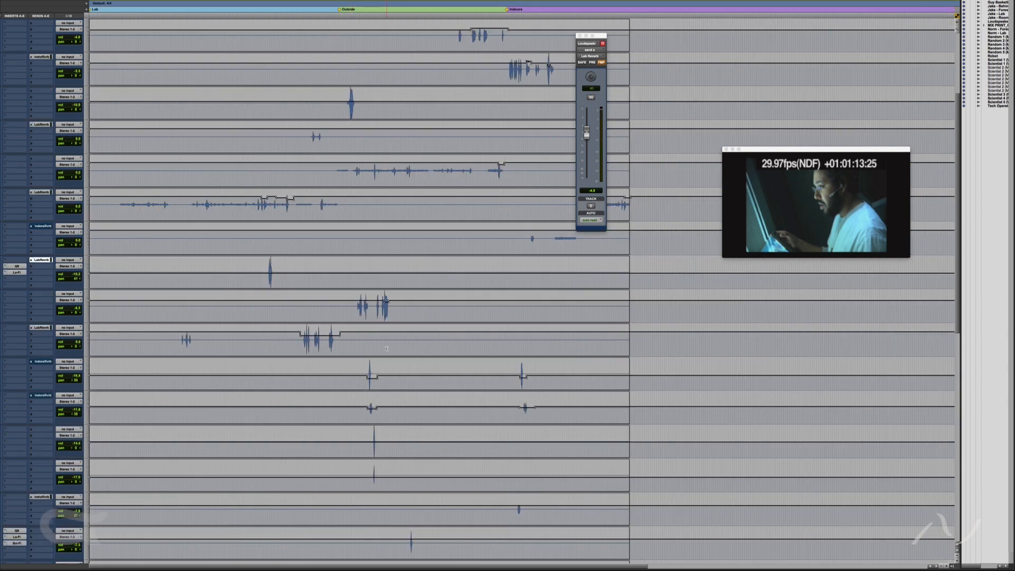
{"action": "scroll", "coordinate": [386, 349], "scroll_direction": "up", "scroll_amount": 4}
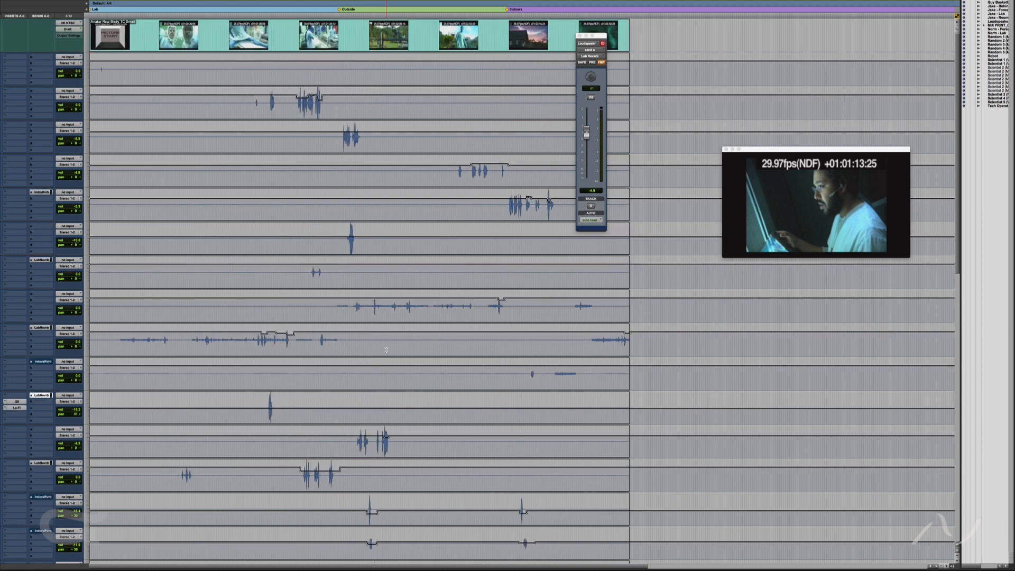
{"action": "scroll", "coordinate": [387, 350], "scroll_direction": "down", "scroll_amount": 7}
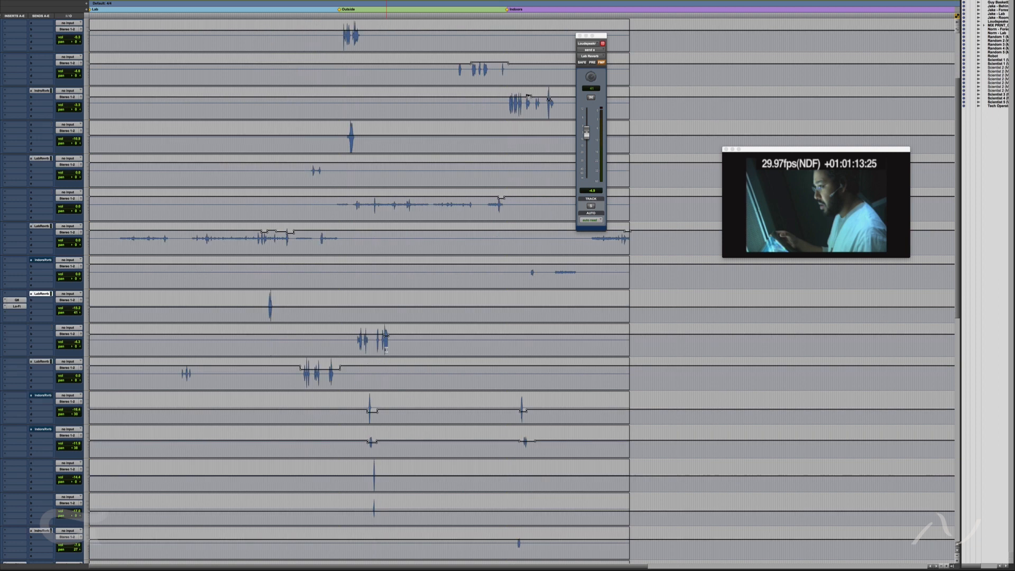
{"action": "scroll", "coordinate": [387, 350], "scroll_direction": "down", "scroll_amount": 4}
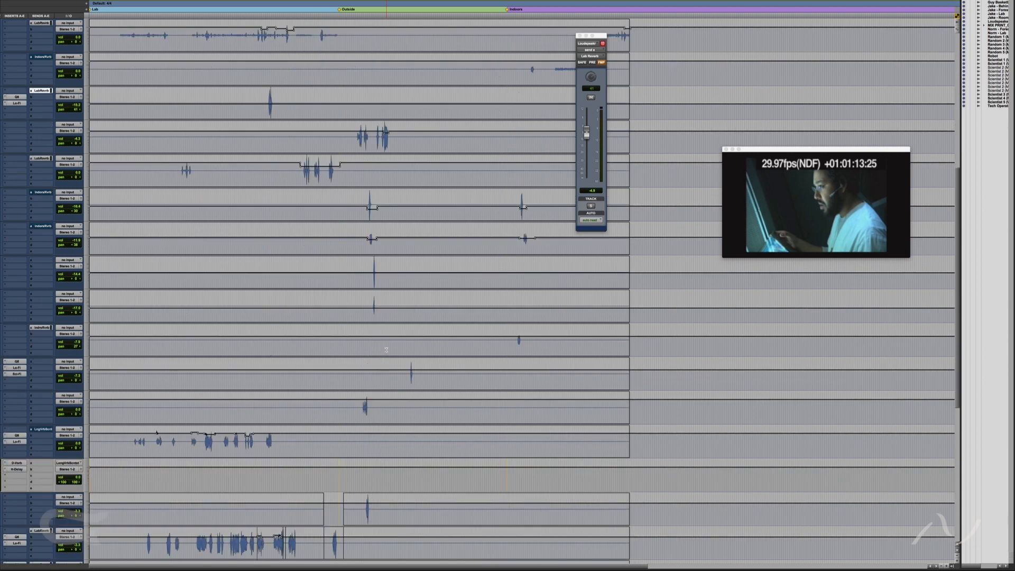
{"action": "scroll", "coordinate": [387, 350], "scroll_direction": "down", "scroll_amount": 2}
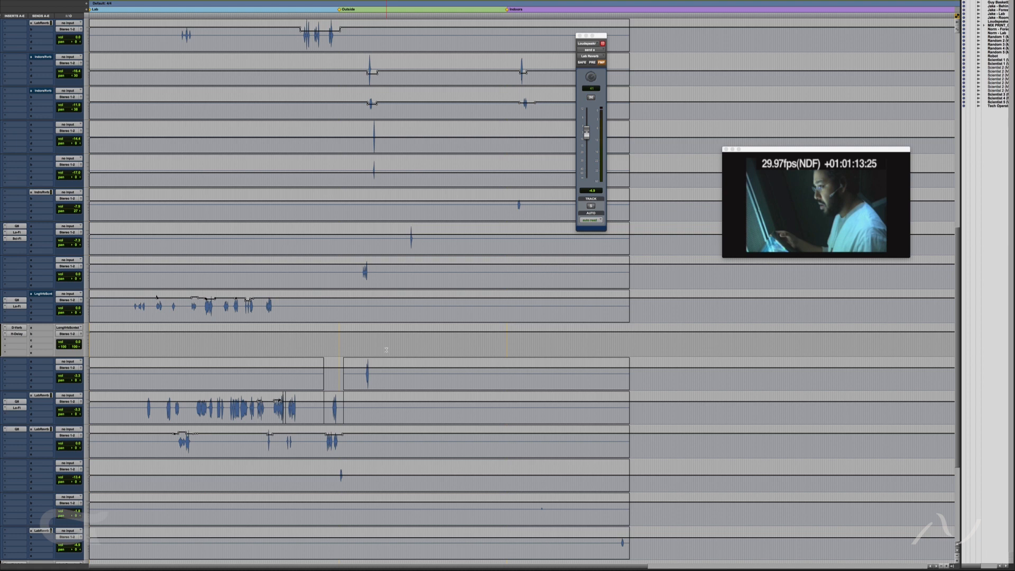
{"action": "scroll", "coordinate": [387, 350], "scroll_direction": "down", "scroll_amount": 2}
{"action": "scroll", "coordinate": [387, 349], "scroll_direction": "down", "scroll_amount": 2}
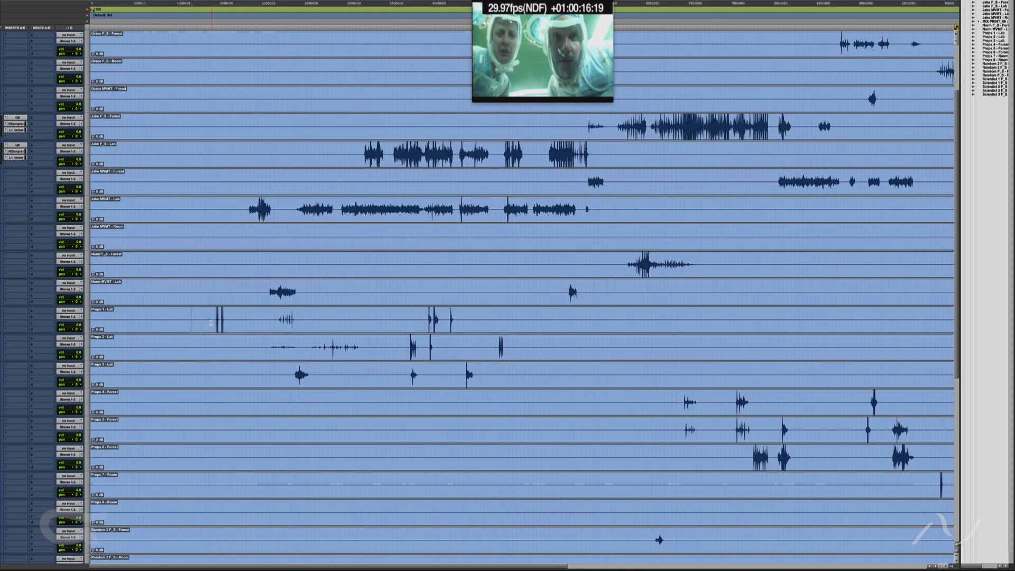
Step: Look through all tracks of the Foley session, from the character footsteps and movement to props and scientists
{"action": "scroll", "coordinate": [210, 323], "scroll_direction": "down", "scroll_amount": 1}
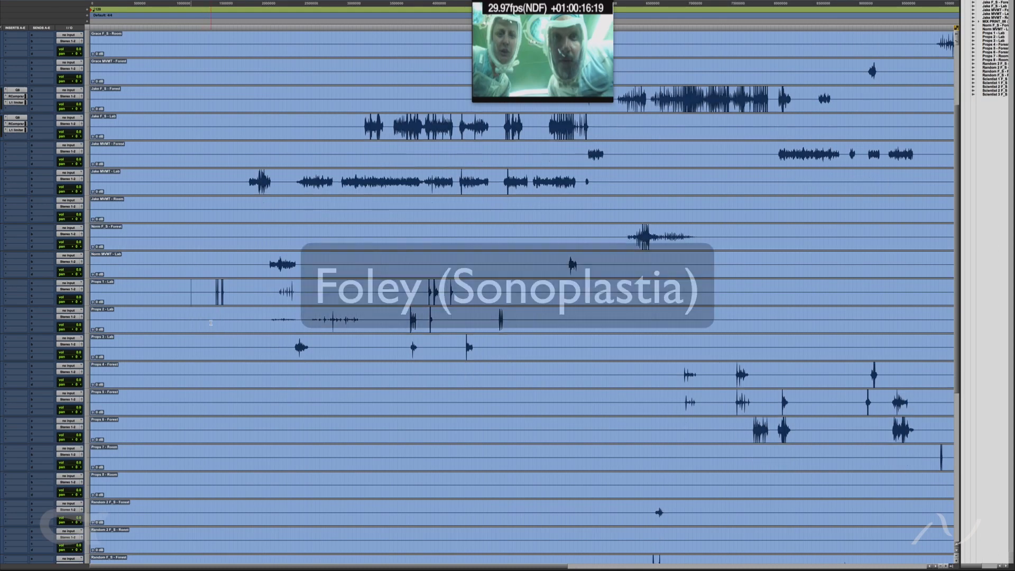
{"action": "scroll", "coordinate": [211, 322], "scroll_direction": "down", "scroll_amount": 3}
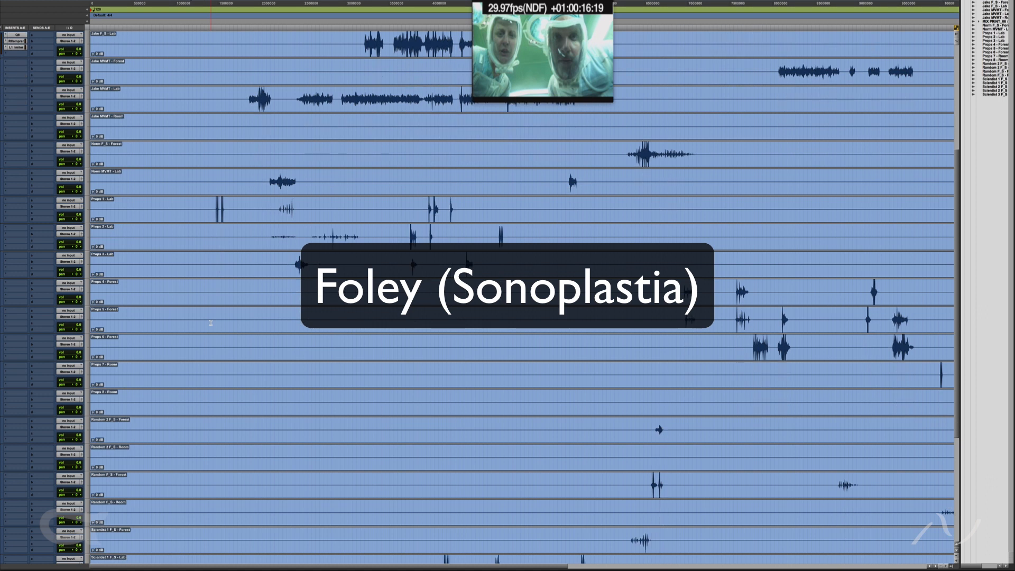
{"action": "scroll", "coordinate": [211, 323], "scroll_direction": "down", "scroll_amount": 5}
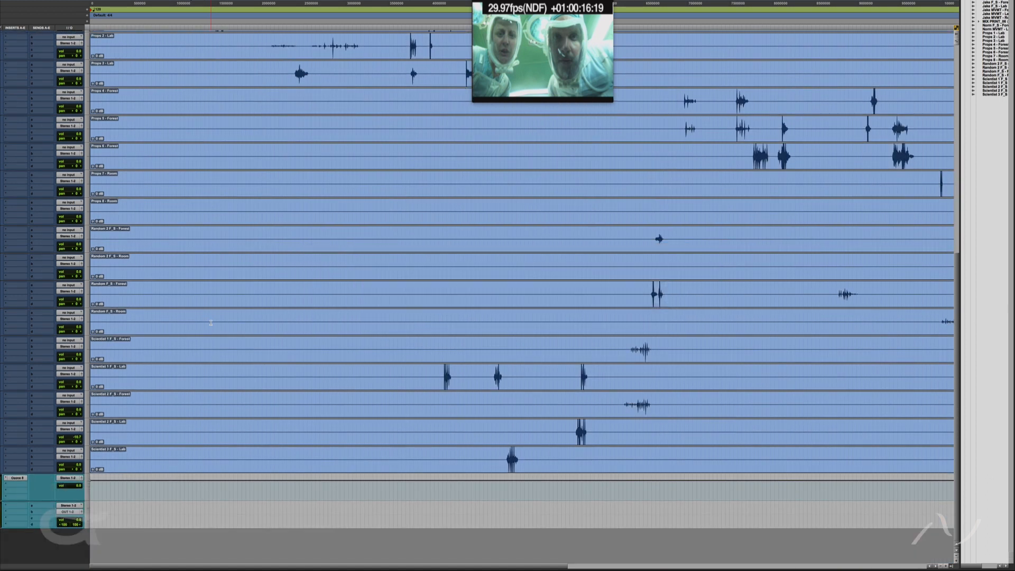
{"action": "scroll", "coordinate": [211, 323], "scroll_direction": "down", "scroll_amount": 1}
{"action": "scroll", "coordinate": [210, 323], "scroll_direction": "up", "scroll_amount": 10}
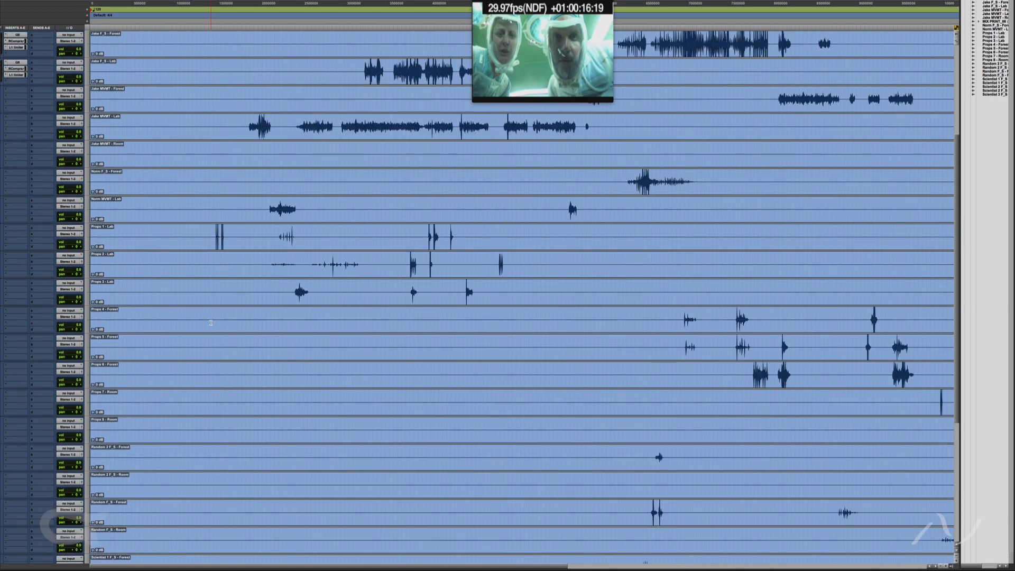
{"action": "scroll", "coordinate": [211, 322], "scroll_direction": "up", "scroll_amount": 3}
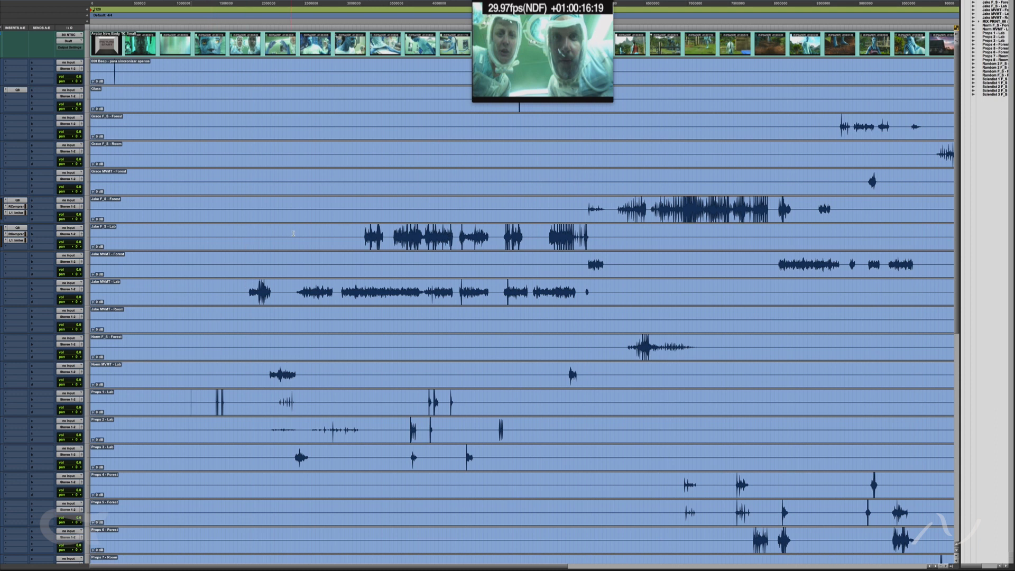
Step: Reduce the waveform display height on all Foley tracks
{"action": "key", "text": "ctrl+alt+bracketleft"}
{"action": "key", "text": "ctrl+alt+bracketleft"}
{"action": "key", "text": "ctrl+alt+bracketleft"}
{"action": "key", "text": "ctrl+alt+bracketleft"}
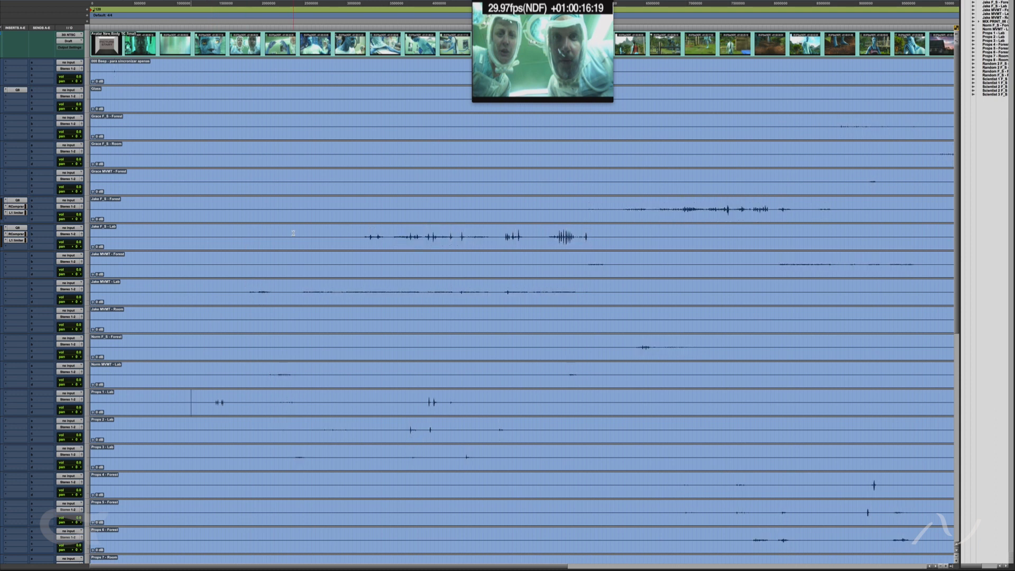
{"action": "key", "text": "ctrl+alt+bracketright"}
{"action": "key", "text": "ctrl+alt+bracketright"}
{"action": "key", "text": "ctrl+alt+bracketright"}
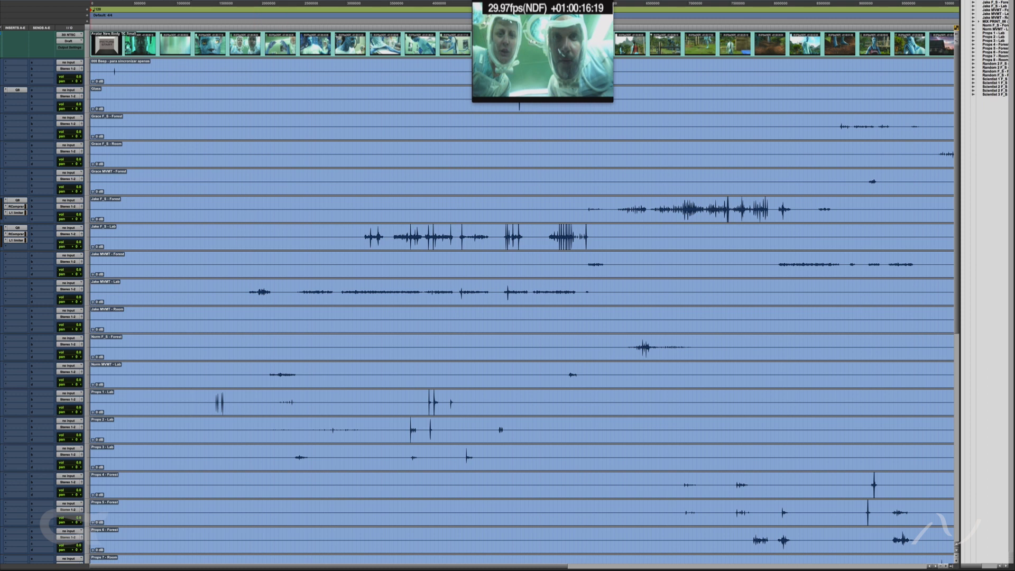
Step: Open the Ozone insert on the Foley session's master track and place its window over the upper tracks
{"action": "scroll", "coordinate": [190, 295], "scroll_direction": "down", "scroll_amount": 1}
{"action": "scroll", "coordinate": [190, 296], "scroll_direction": "down", "scroll_amount": 11}
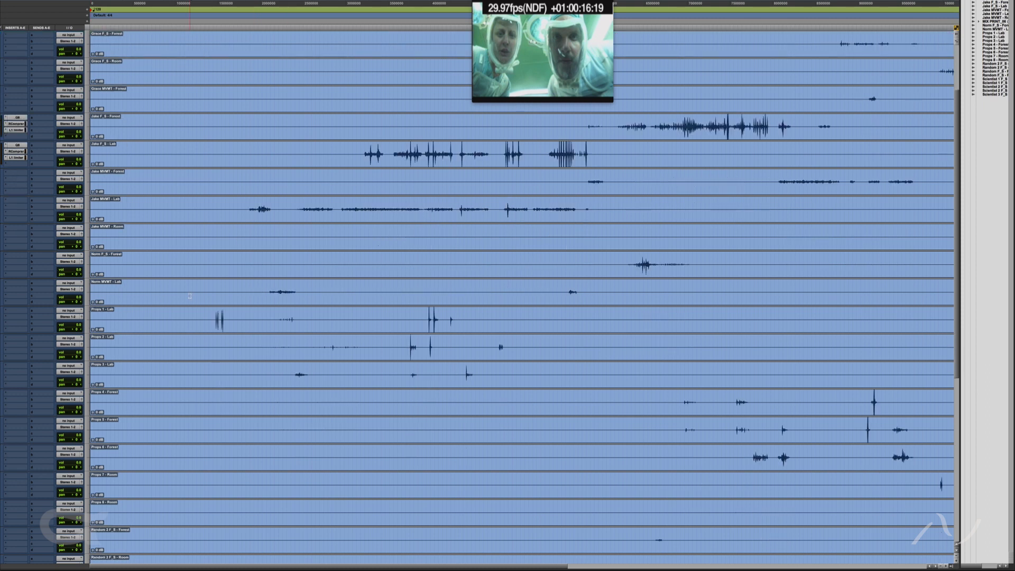
{"action": "scroll", "coordinate": [159, 337], "scroll_direction": "down", "scroll_amount": 2}
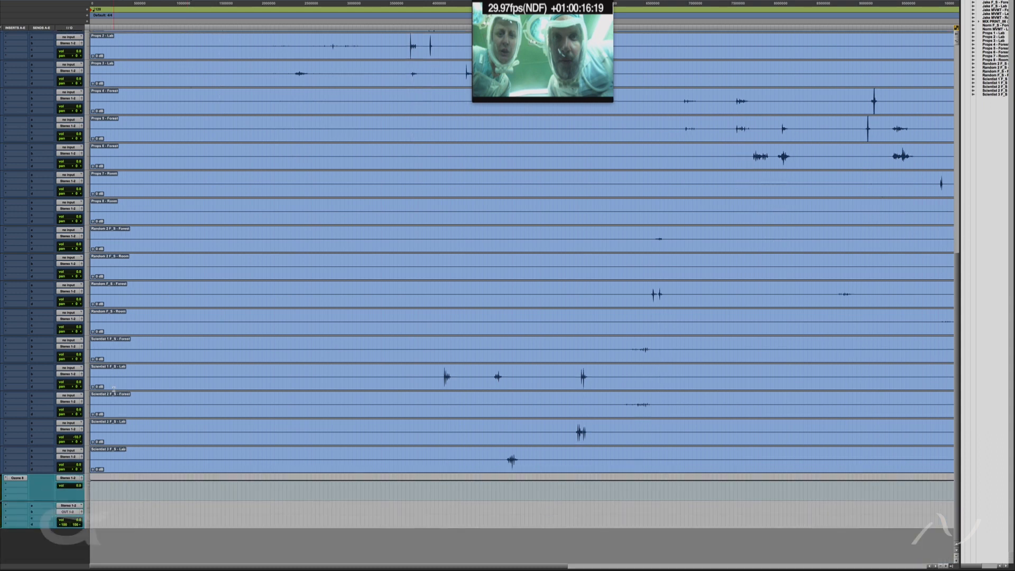
{"action": "left_click", "coordinate": [17, 479]}
{"action": "left_click_drag", "start_coordinate": [481, 570], "coordinate": [258, 130]}
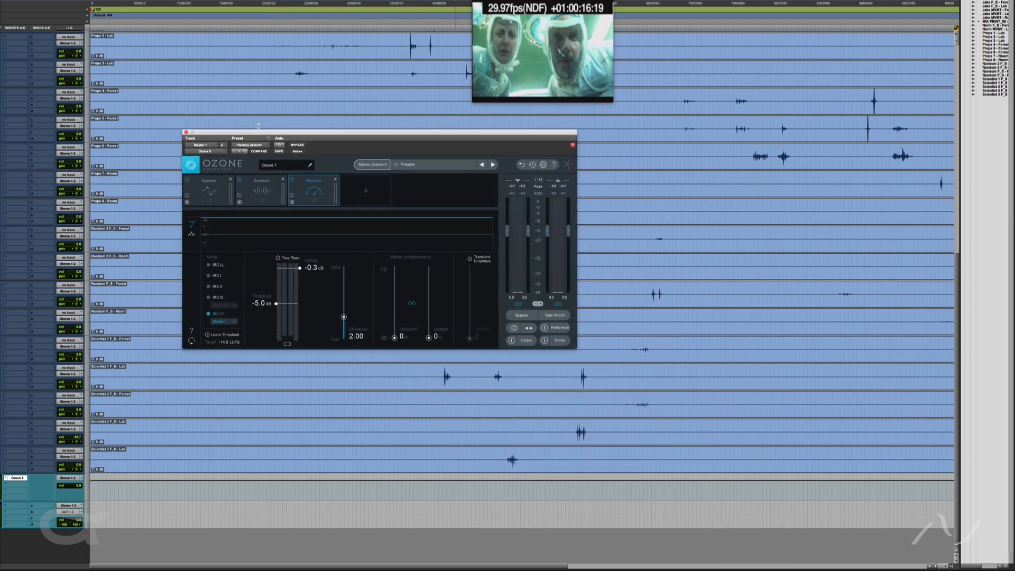
Step: Inspect the Equalizer, Dynamics and Maximizer modules of Ozone on the master track, and close the plug-in
{"action": "left_click", "coordinate": [217, 195]}
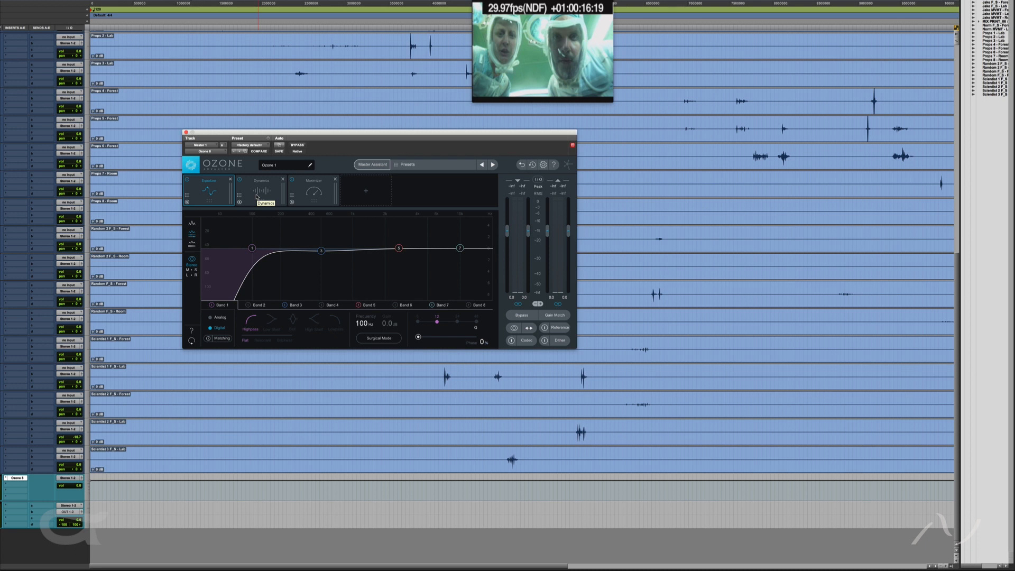
{"action": "left_click", "coordinate": [256, 196]}
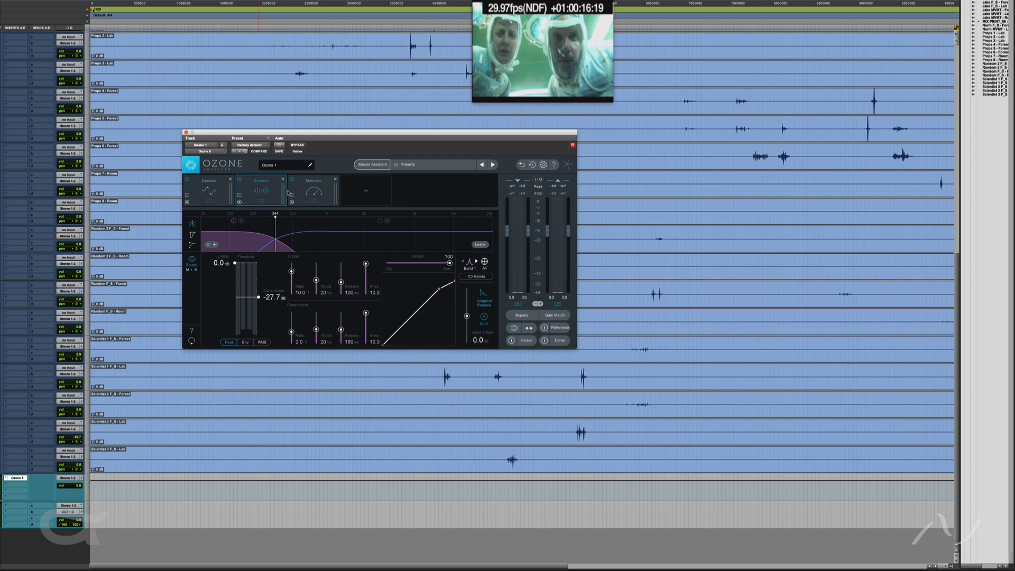
{"action": "left_click", "coordinate": [309, 191]}
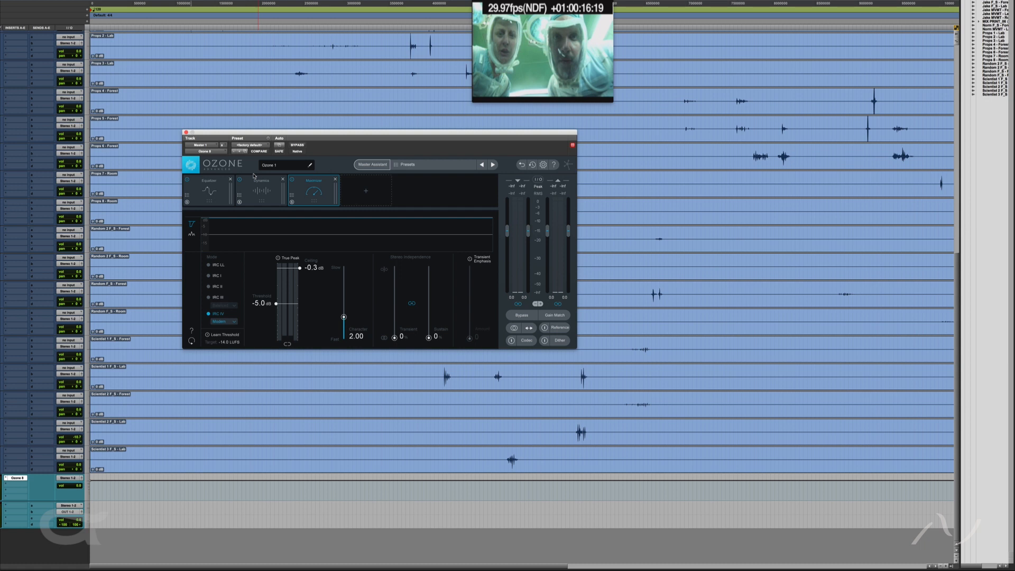
{"action": "left_click", "coordinate": [209, 181]}
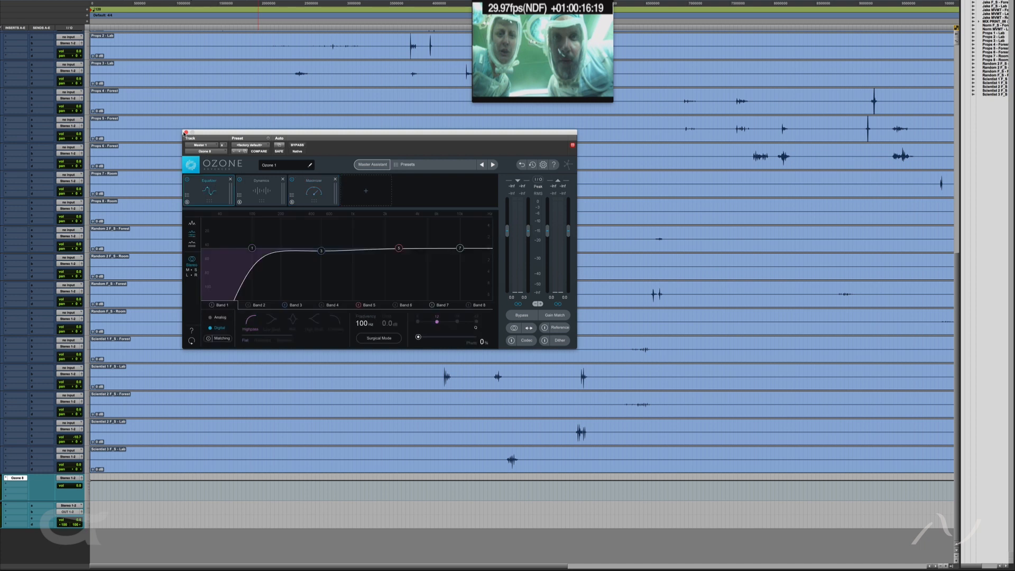
{"action": "left_click", "coordinate": [185, 132]}
Step: Place the playback position just before the first footsteps on the Jake F_S - Lab track
{"action": "scroll", "coordinate": [339, 190], "scroll_direction": "up", "scroll_amount": 8}
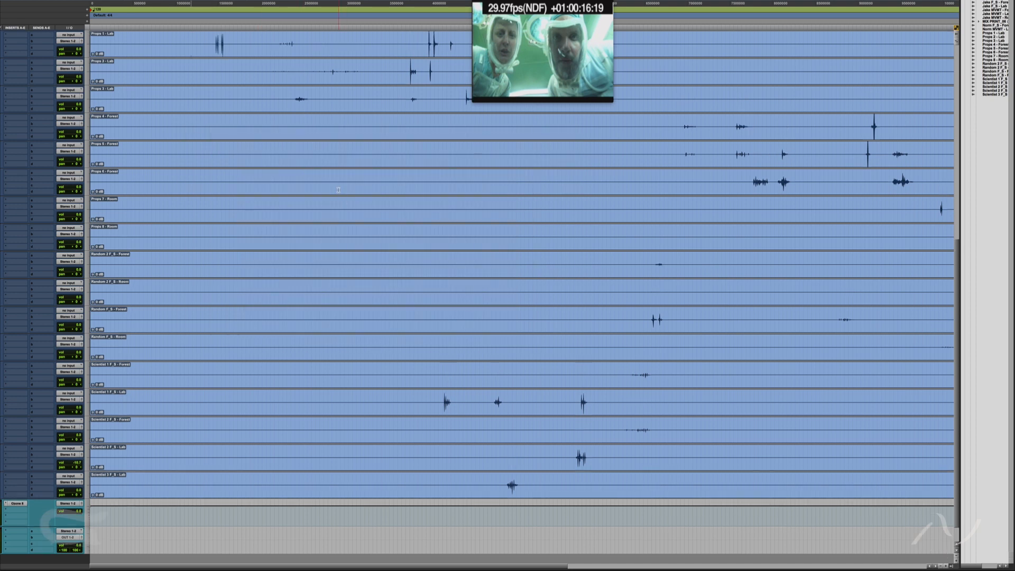
{"action": "scroll", "coordinate": [339, 190], "scroll_direction": "up", "scroll_amount": 5}
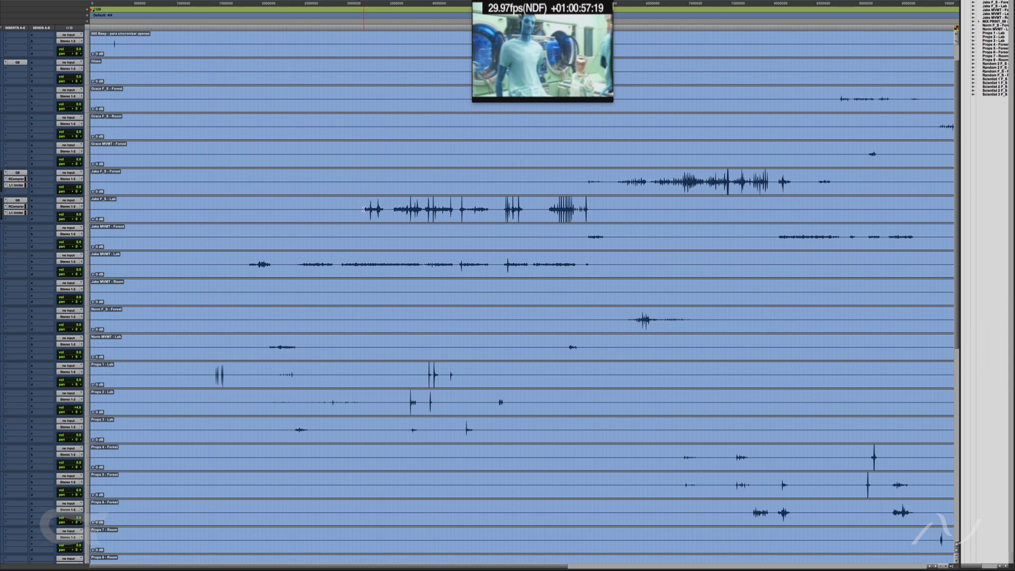
{"action": "left_click", "coordinate": [364, 209]}
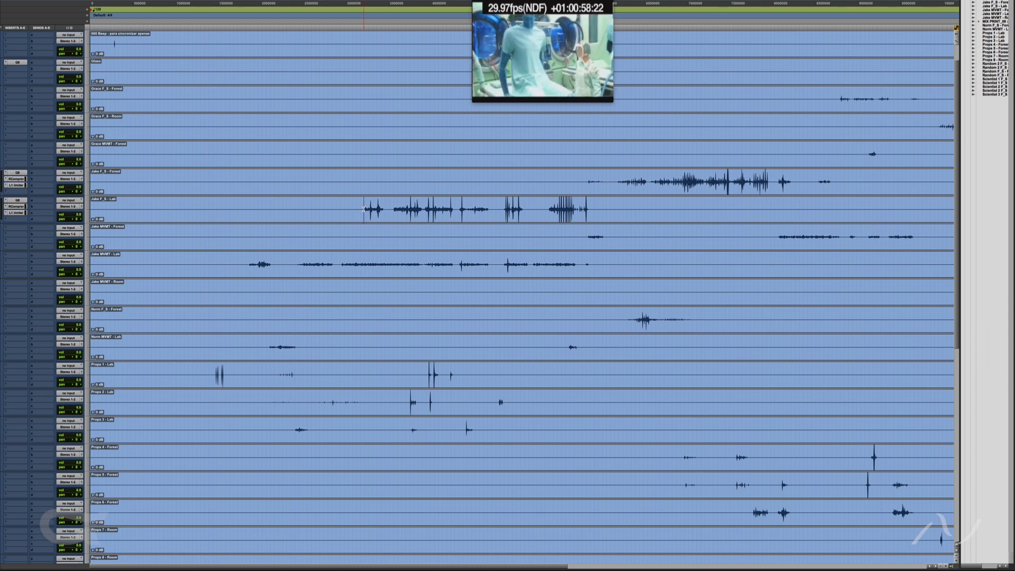
Step: Inspect the Q8, RCompressor and L1 limiter inserts on Jake F_S - Lab, and move the limiter window off its waveforms
{"action": "left_click", "coordinate": [18, 201]}
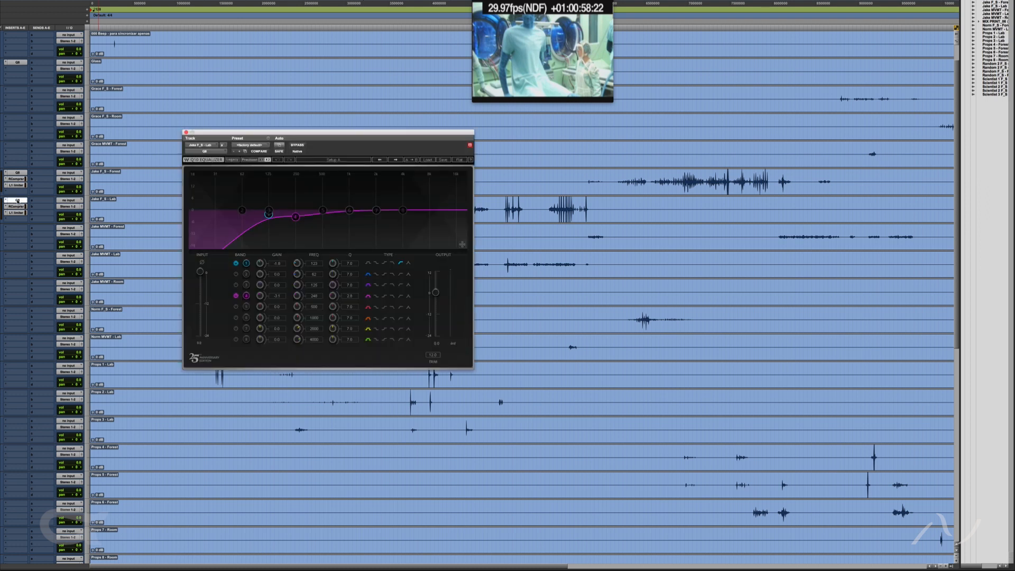
{"action": "left_click", "coordinate": [18, 207]}
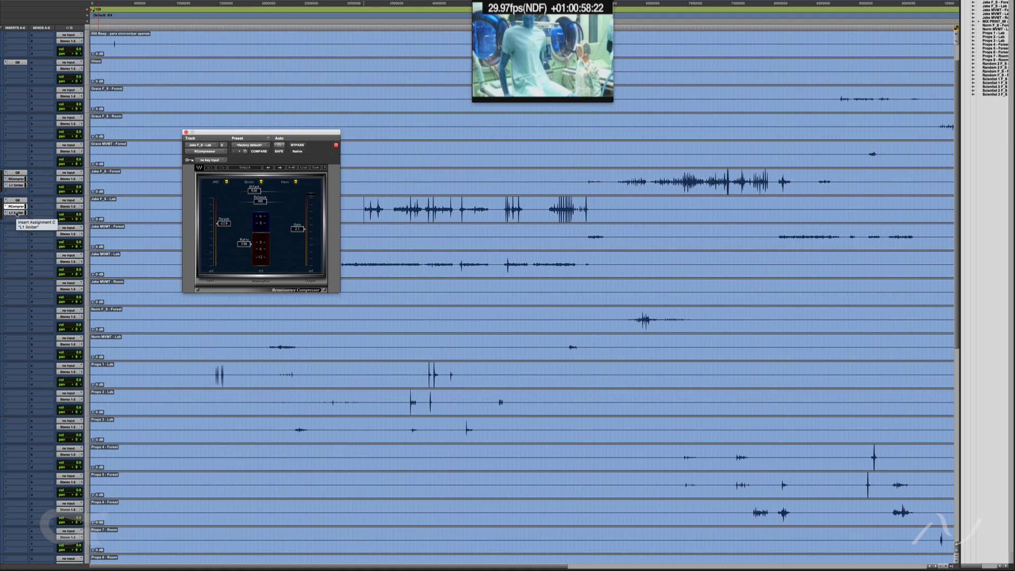
{"action": "left_click", "coordinate": [16, 213]}
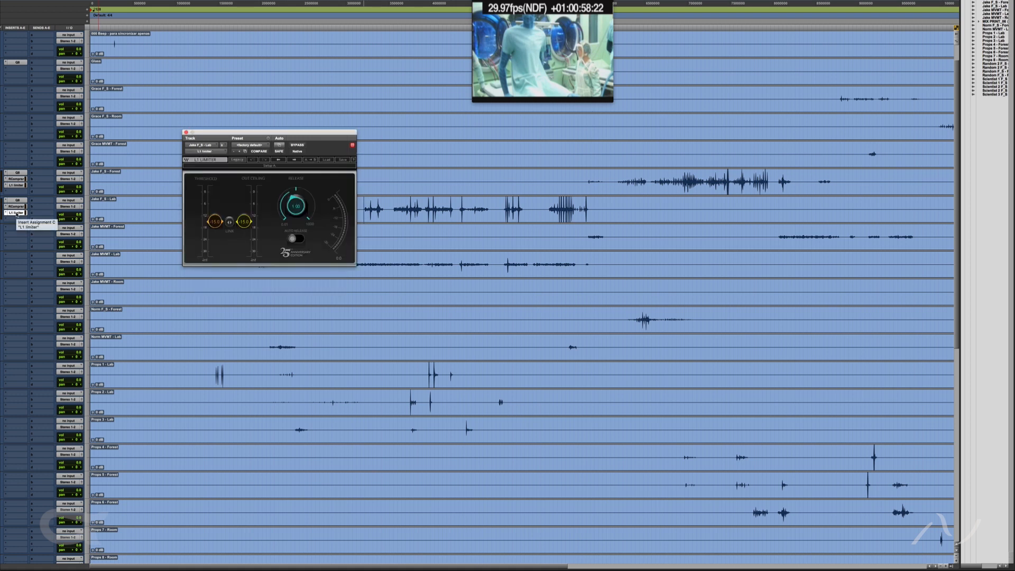
{"action": "left_click_drag", "start_coordinate": [258, 134], "coordinate": [205, 74]}
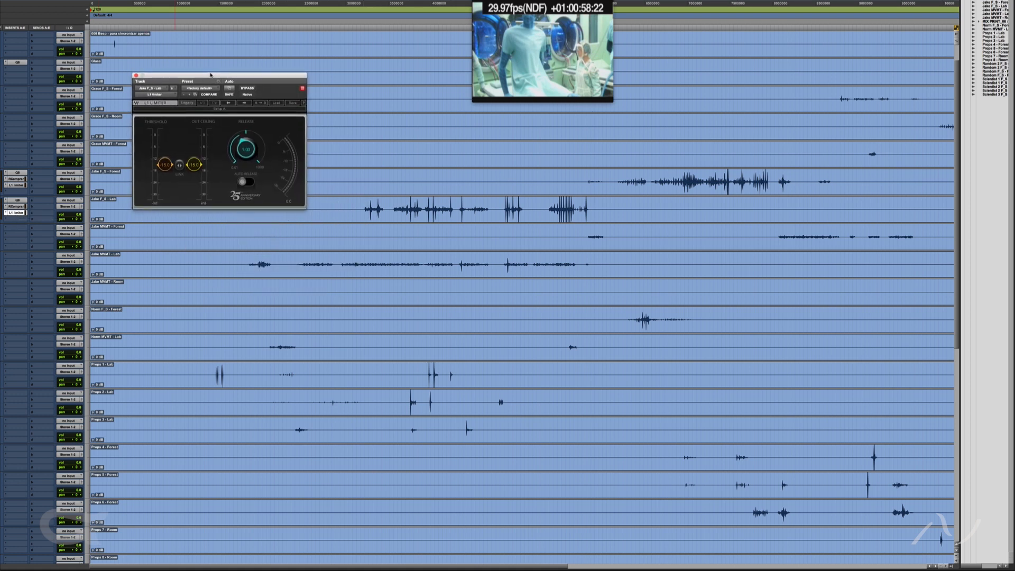
Step: Compare reduced and enlarged waveform heights across the Foley tracks, leaving the quiet movement and prop recordings enlarged
{"action": "key", "text": "super+alt+["}
{"action": "key", "text": "super+alt+["}
{"action": "key", "text": "super+alt+["}
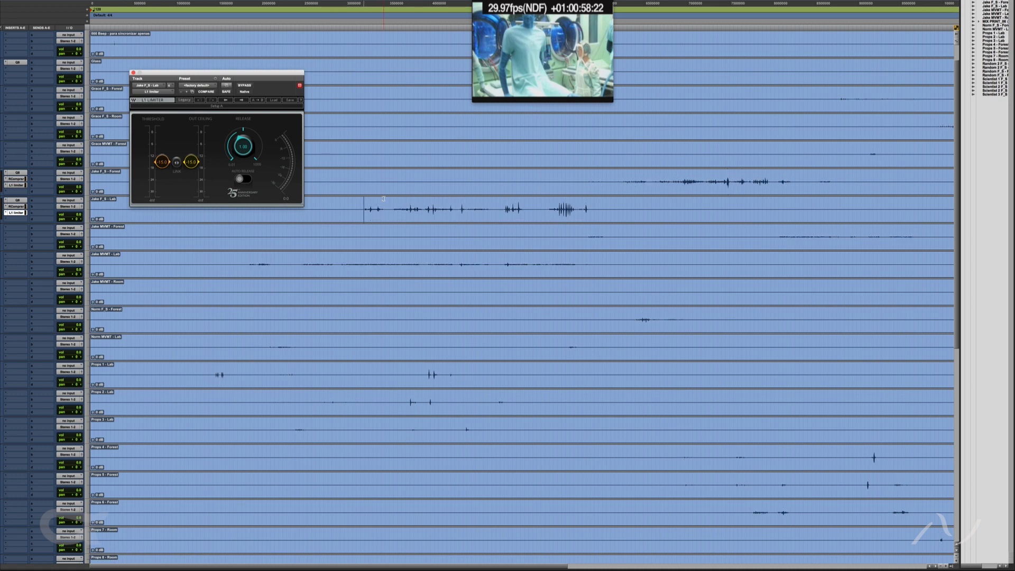
{"action": "key", "text": "super+alt+]"}
{"action": "key", "text": "super+alt+]"}
{"action": "key", "text": "super+alt+]"}
{"action": "key", "text": "super+alt+]"}
{"action": "key", "text": "super+alt+]"}
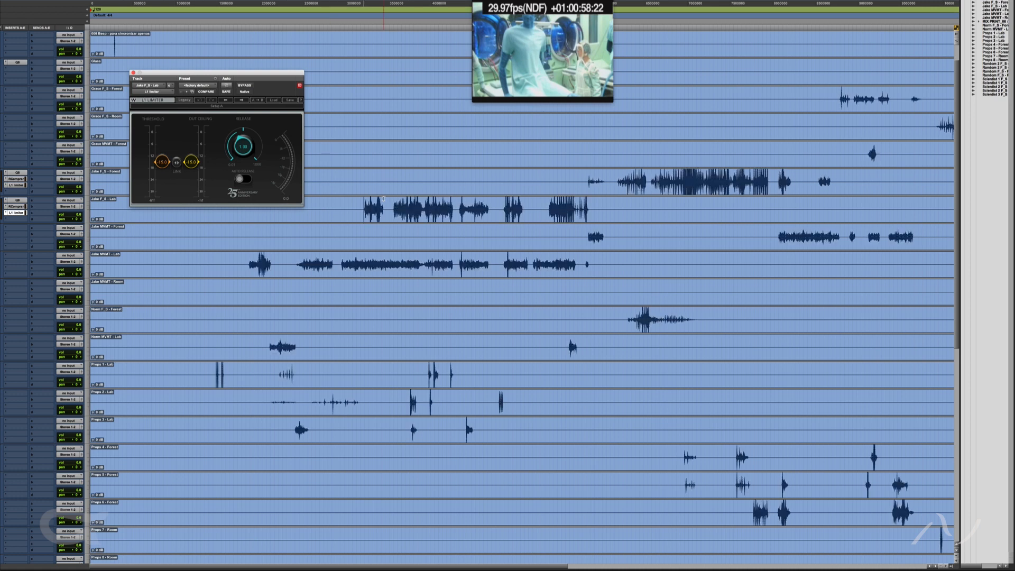
{"action": "key", "text": "super+alt+["}
{"action": "key", "text": "super+alt+["}
{"action": "key", "text": "super+alt+]"}
{"action": "key", "text": "super+alt+]"}
Step: Play the Foley mix with picture from 01:00:29:02, just before the first Jake MVMT - Lab sounds
{"action": "left_click", "coordinate": [243, 246]}
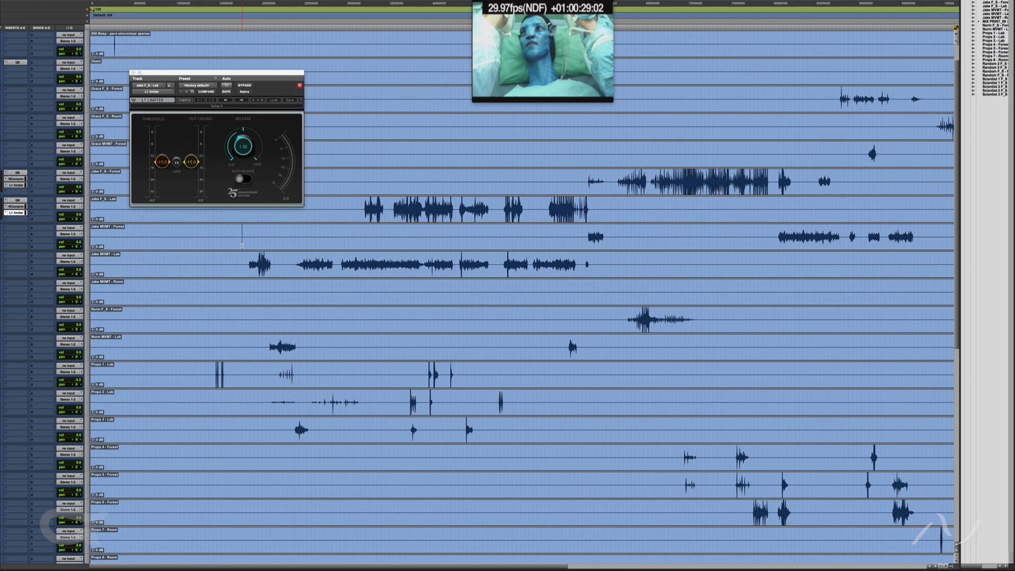
{"action": "key", "text": "space"}
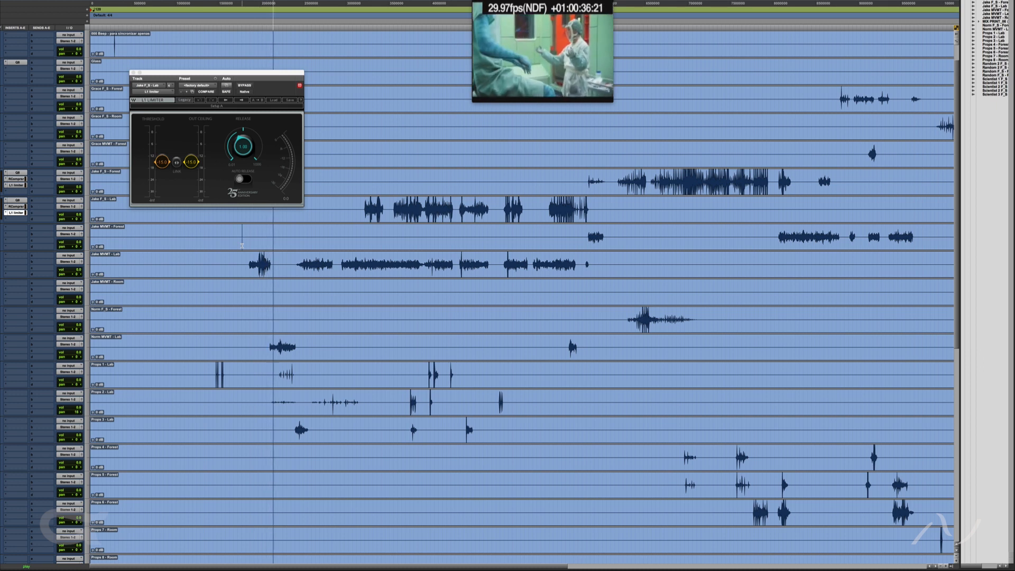
{"action": "left_click", "coordinate": [242, 245]}
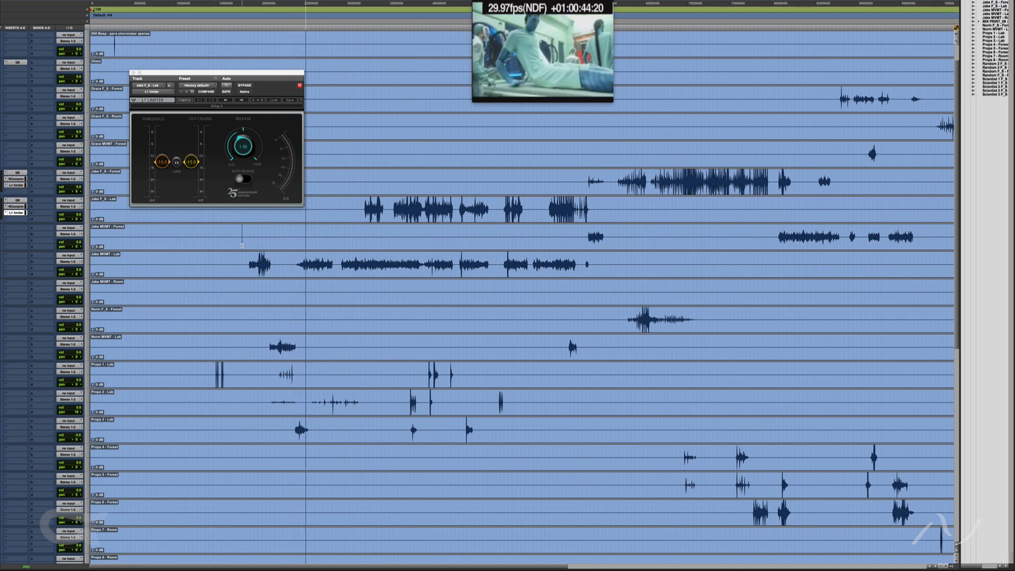
{"action": "left_click", "coordinate": [241, 246]}
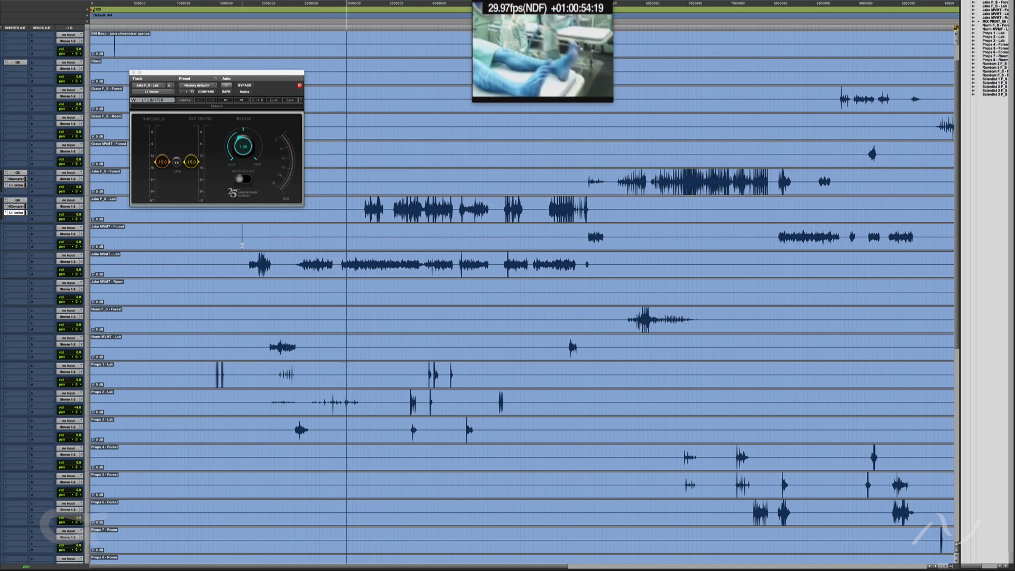
{"action": "left_click", "coordinate": [242, 244]}
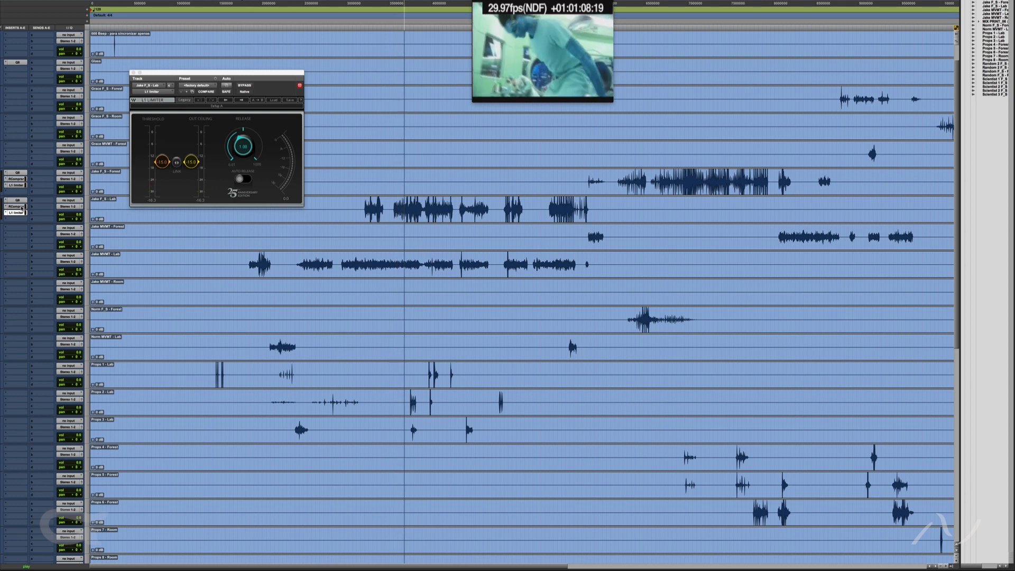
Step: Check the RCompressor on Jake F_S - Lab during playback, compare the footsteps at smaller and larger waveform heights, and stop playback
{"action": "left_click", "coordinate": [21, 206]}
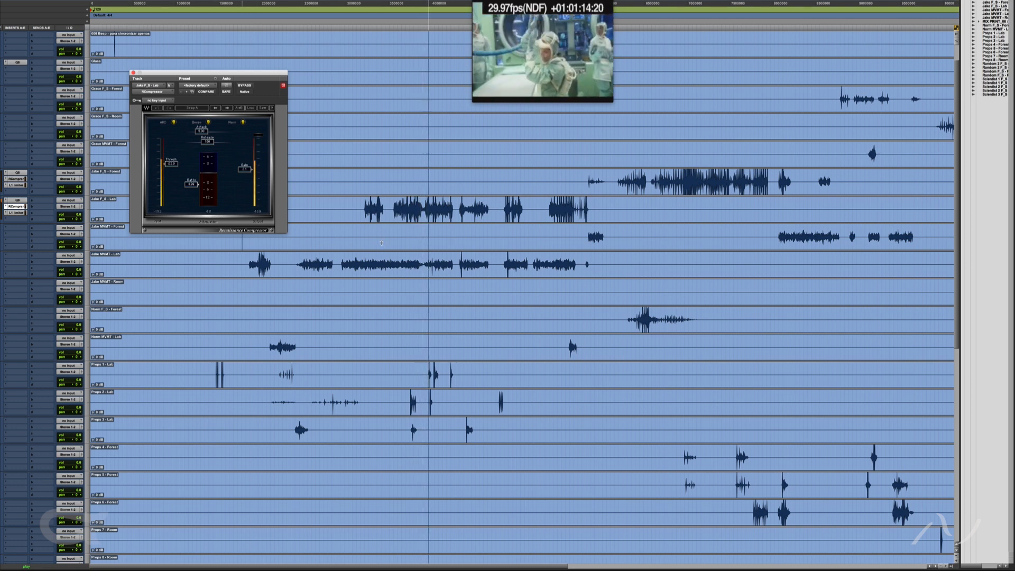
{"action": "key", "text": "super+alt+bracketleft"}
{"action": "key", "text": "super+alt+bracketleft"}
{"action": "key", "text": "super+alt+bracketleft"}
{"action": "key", "text": "super+alt+bracketleft"}
{"action": "key", "text": "super+alt+bracketleft"}
{"action": "key", "text": "super+alt+bracketleft"}
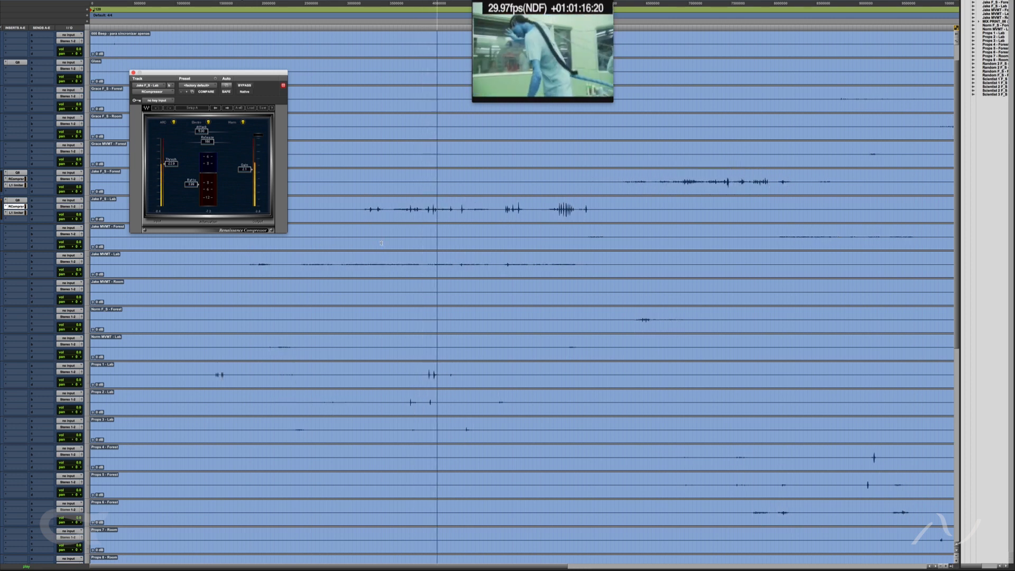
{"action": "key", "text": "super+alt+bracketright"}
{"action": "key", "text": "super+alt+bracketright"}
{"action": "key", "text": "super+alt+bracketright"}
{"action": "key", "text": "super+alt+bracketright"}
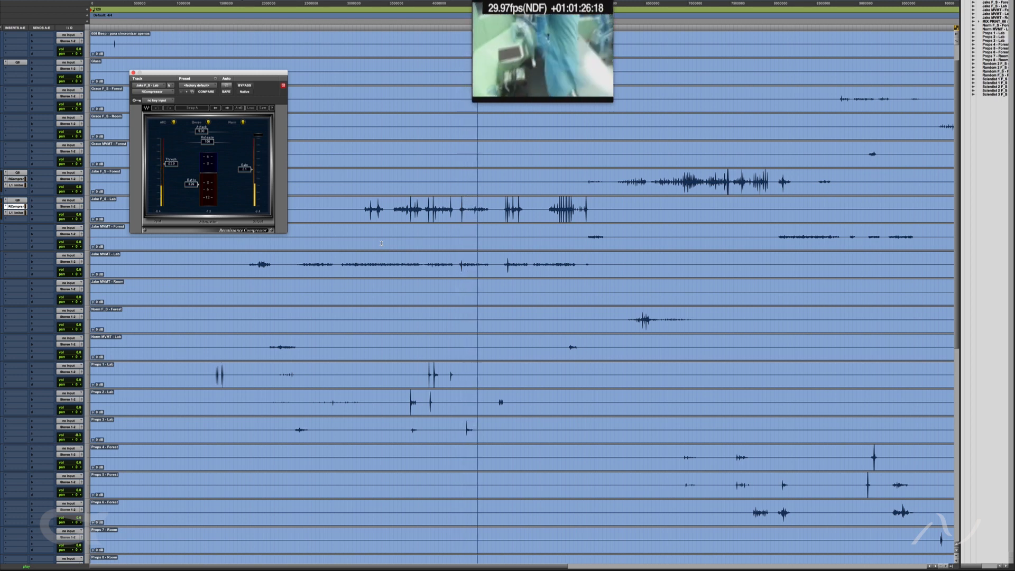
{"action": "key", "text": "space"}
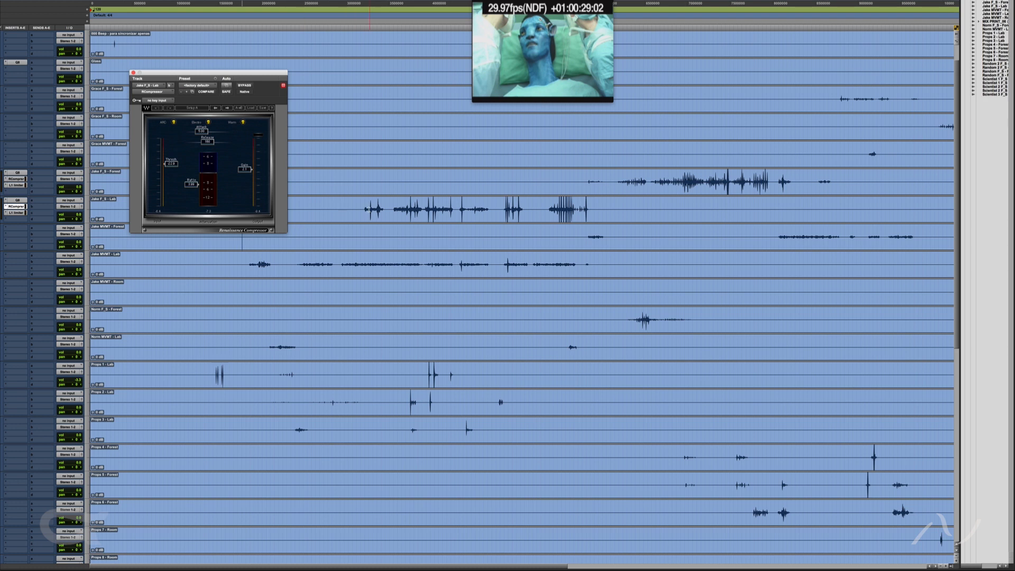
Step: Select the Jake F_S - Lab footsteps from the first one up to the final dense group, and close the compressor window
{"action": "left_click_drag", "start_coordinate": [366, 210], "coordinate": [424, 211]}
{"action": "left_click", "coordinate": [549, 211], "text": "shift"}
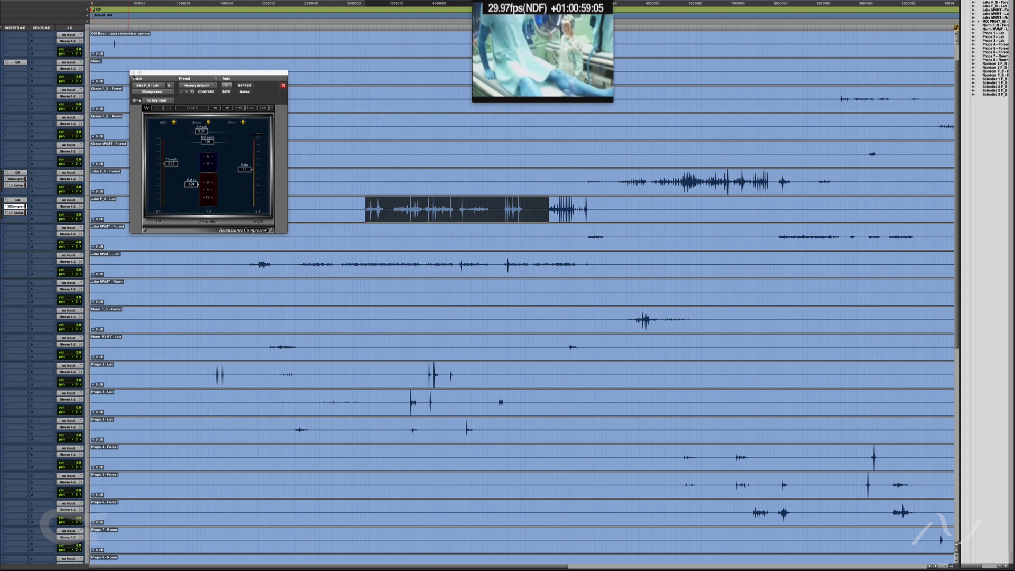
{"action": "left_click", "coordinate": [133, 73]}
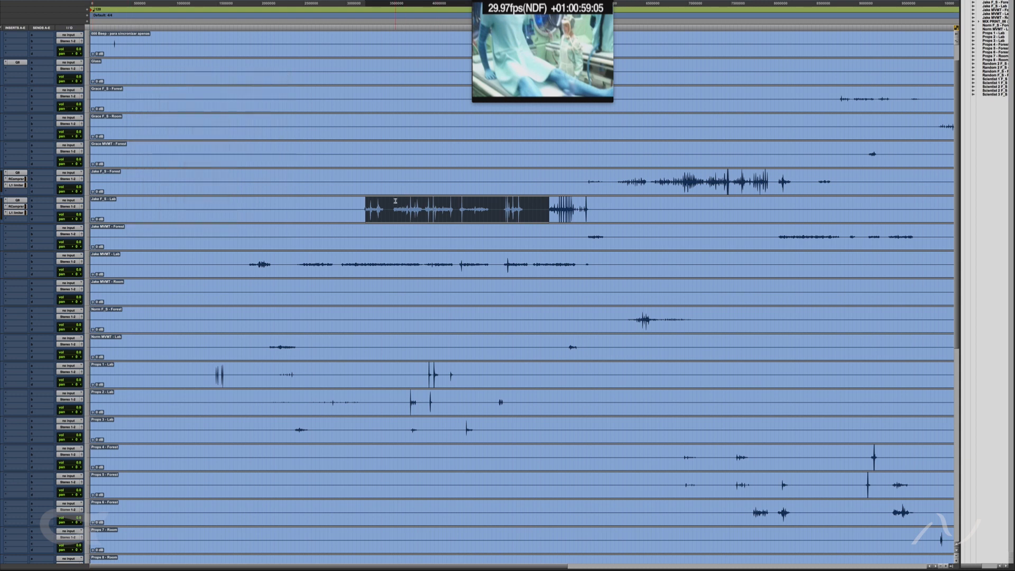
Step: Compare the selected footsteps at different waveform heights, and place the playback position at 01:01:09:04 on Jake F_S - Lab
{"action": "scroll", "coordinate": [414, 209], "scroll_direction": "down", "scroll_amount": 8}
{"action": "scroll", "coordinate": [414, 209], "scroll_direction": "up", "scroll_amount": 1}
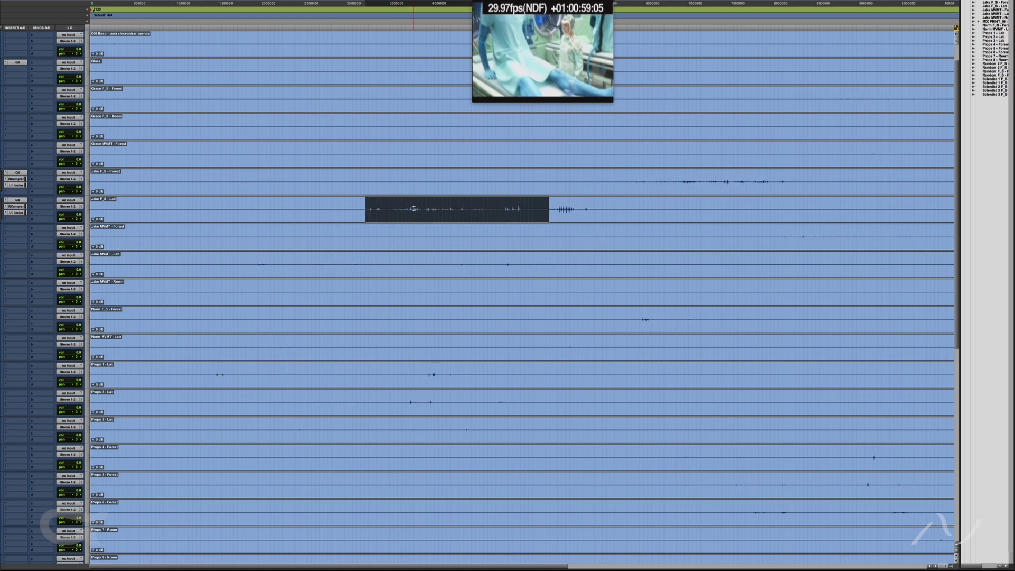
{"action": "scroll", "coordinate": [414, 209], "scroll_direction": "up", "scroll_amount": 3}
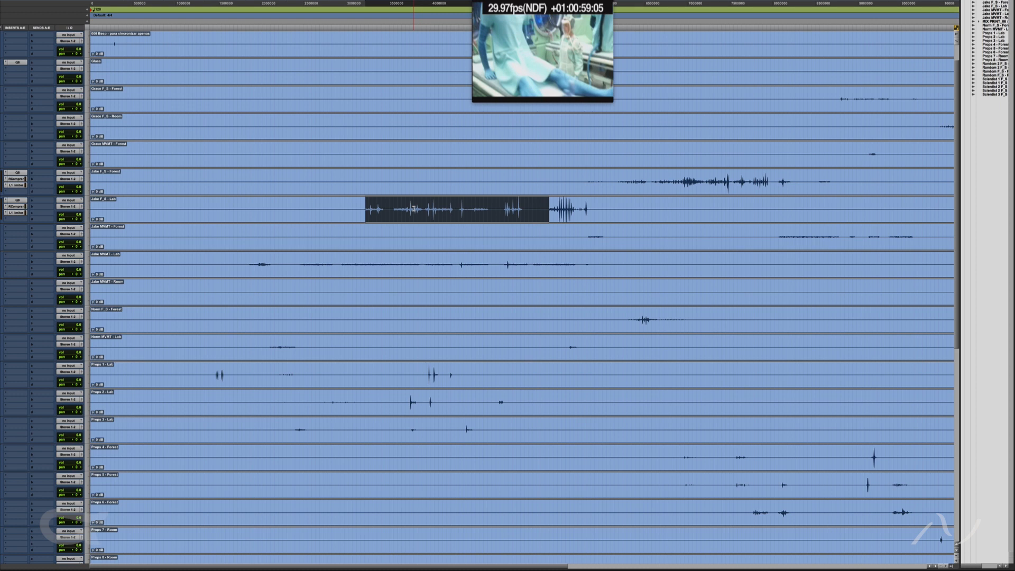
{"action": "left_click", "coordinate": [406, 207]}
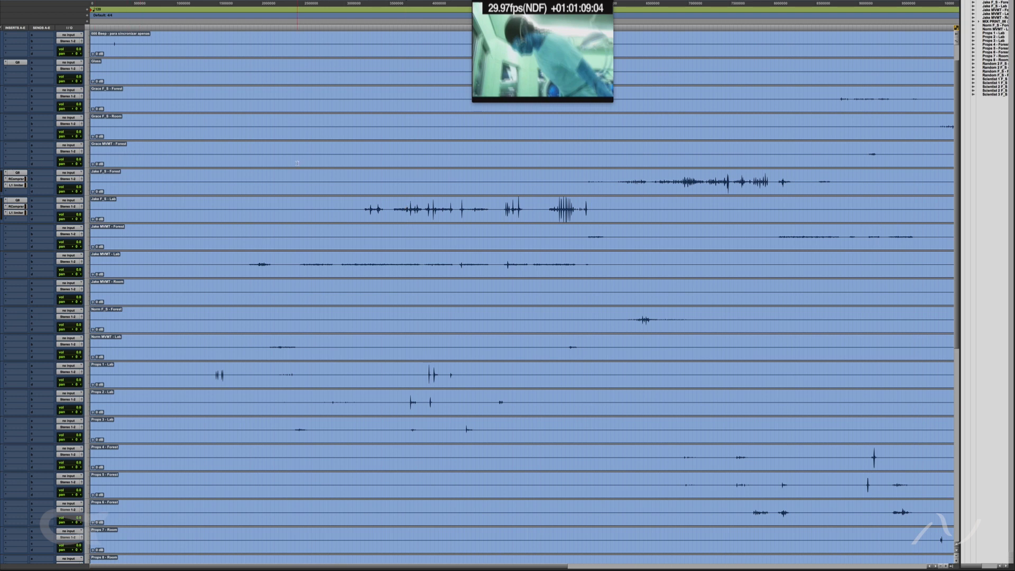
Step: Enlarge the waveforms and switch all Foley tracks from waveform view to volume automation view
{"action": "scroll", "coordinate": [385, 174], "scroll_direction": "right", "scroll_amount": 5}
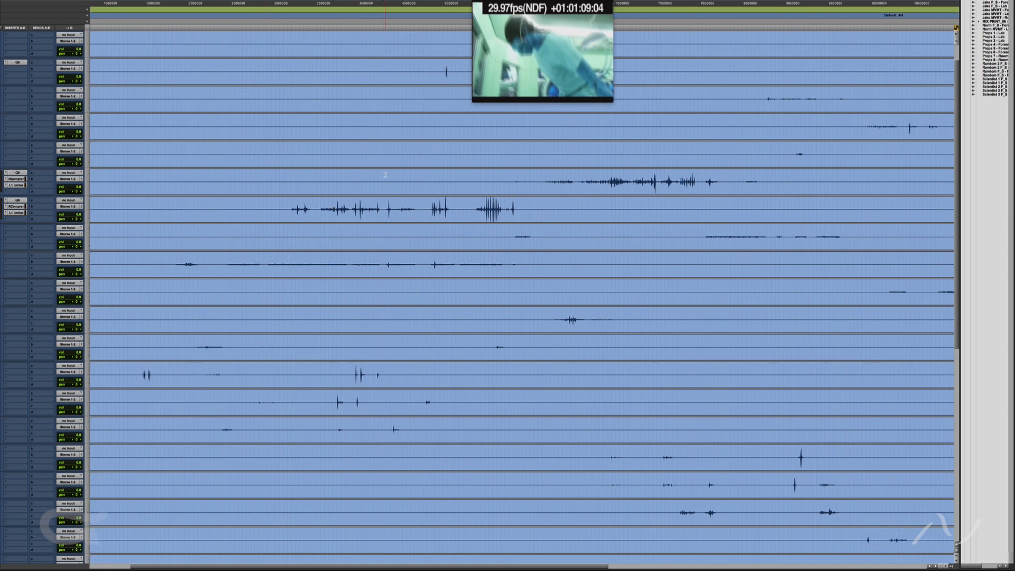
{"action": "key", "text": "alt+super+bracketright"}
{"action": "key", "text": "alt+super+bracketright"}
{"action": "key", "text": "alt+super+bracketright"}
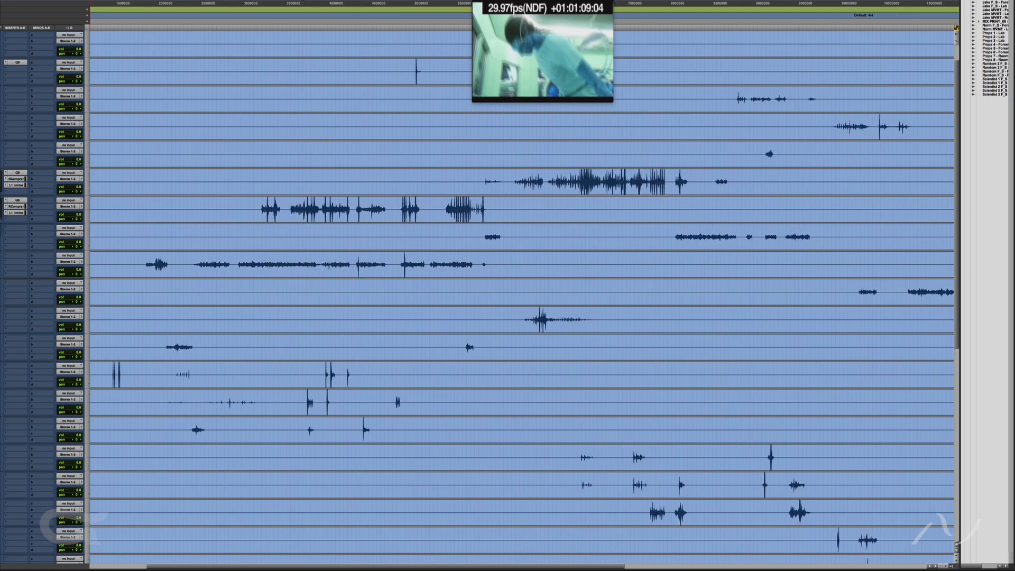
{"action": "left_click", "coordinate": [435, 236]}
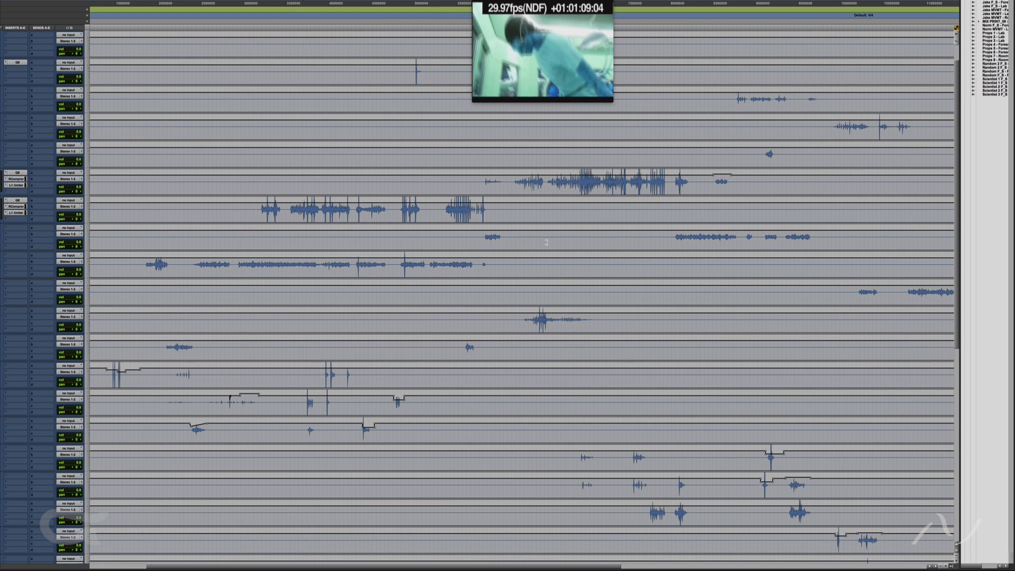
Step: Examine the volume automation on the Foley tracks down to the master track and back up to the video track
{"action": "scroll", "coordinate": [546, 243], "scroll_direction": "down", "scroll_amount": 5}
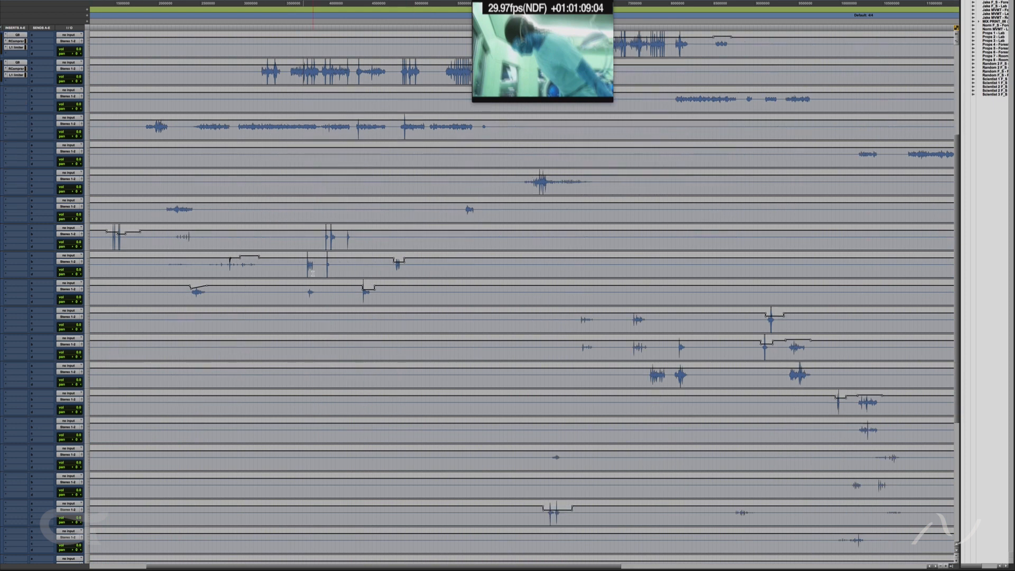
{"action": "scroll", "coordinate": [540, 301], "scroll_direction": "down", "scroll_amount": 4}
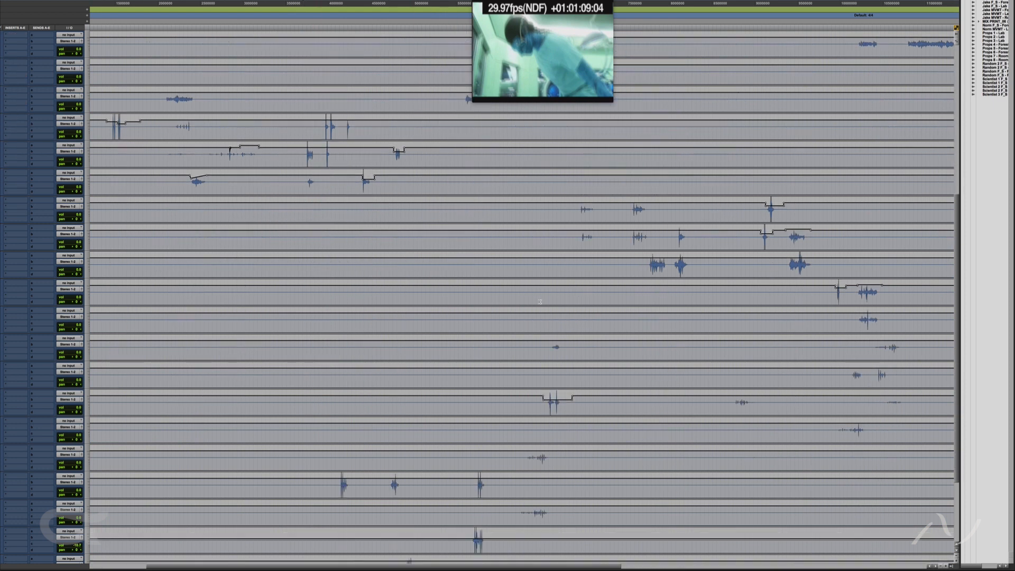
{"action": "scroll", "coordinate": [540, 301], "scroll_direction": "right", "scroll_amount": 5}
{"action": "scroll", "coordinate": [539, 301], "scroll_direction": "down", "scroll_amount": 3}
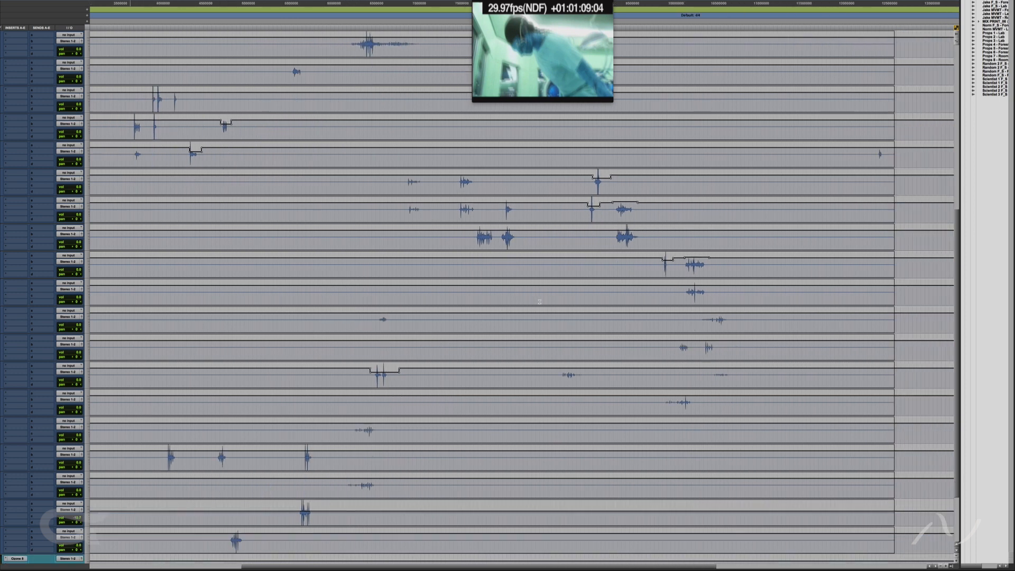
{"action": "scroll", "coordinate": [540, 301], "scroll_direction": "down", "scroll_amount": 1}
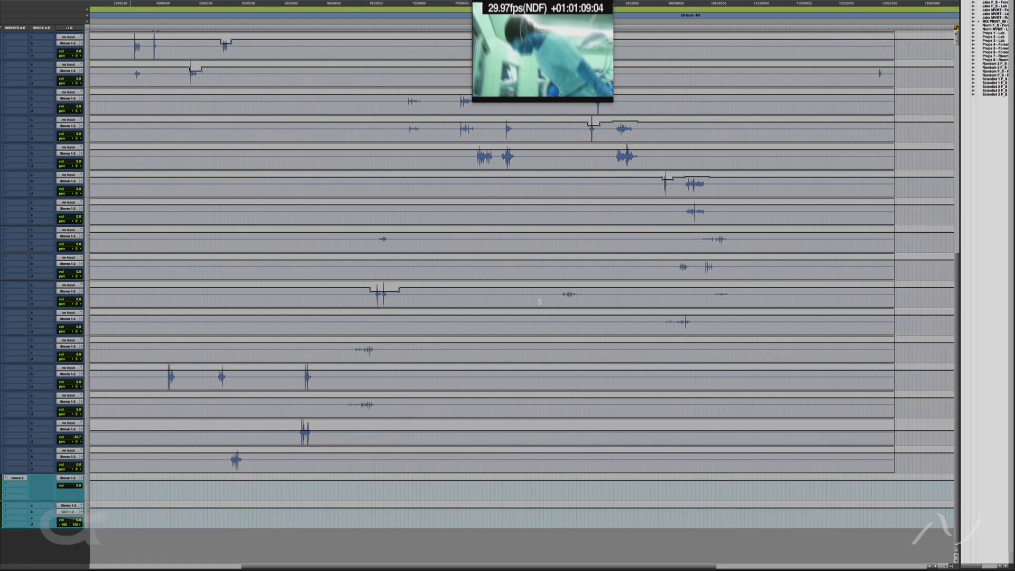
{"action": "scroll", "coordinate": [540, 302], "scroll_direction": "up", "scroll_amount": 7}
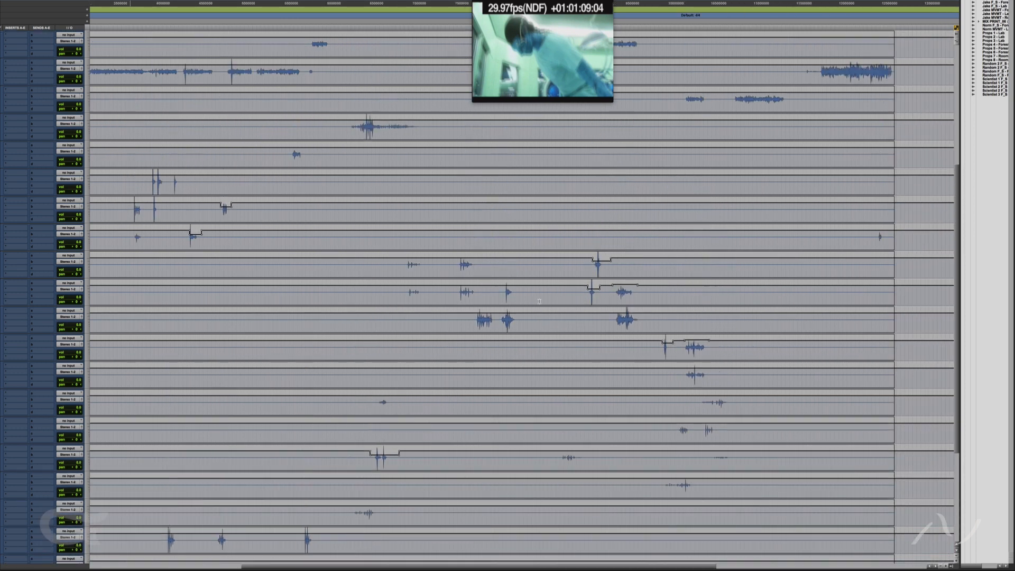
{"action": "scroll", "coordinate": [540, 301], "scroll_direction": "up", "scroll_amount": 7}
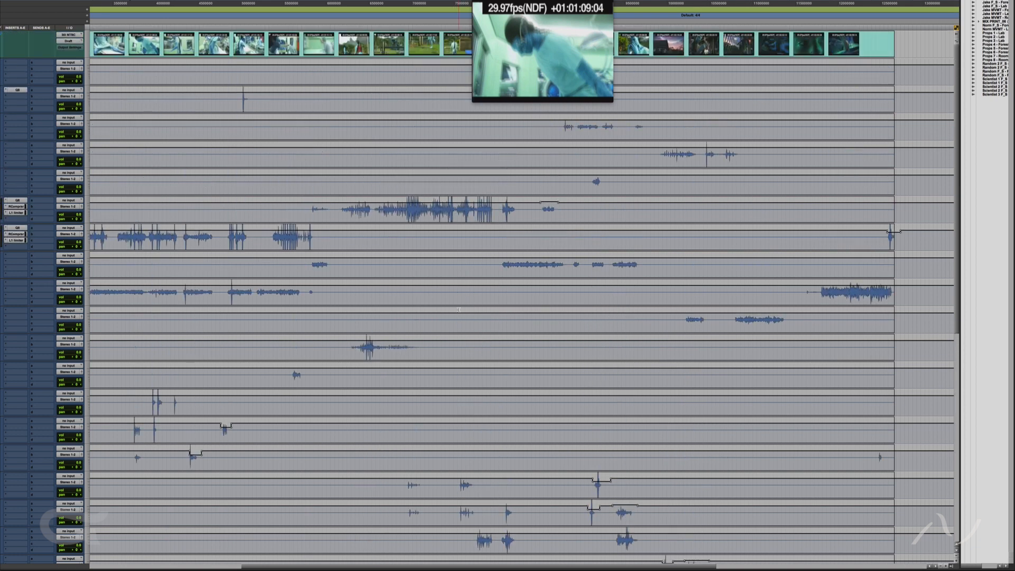
Step: Reduce the waveform height on all tracks and place the playback position among the Jake F_S - Lab footsteps at 01:01:07:15
{"action": "key", "text": "alt+super+bracketleft"}
{"action": "key", "text": "alt+super+bracketleft"}
{"action": "key", "text": "alt+super+bracketleft"}
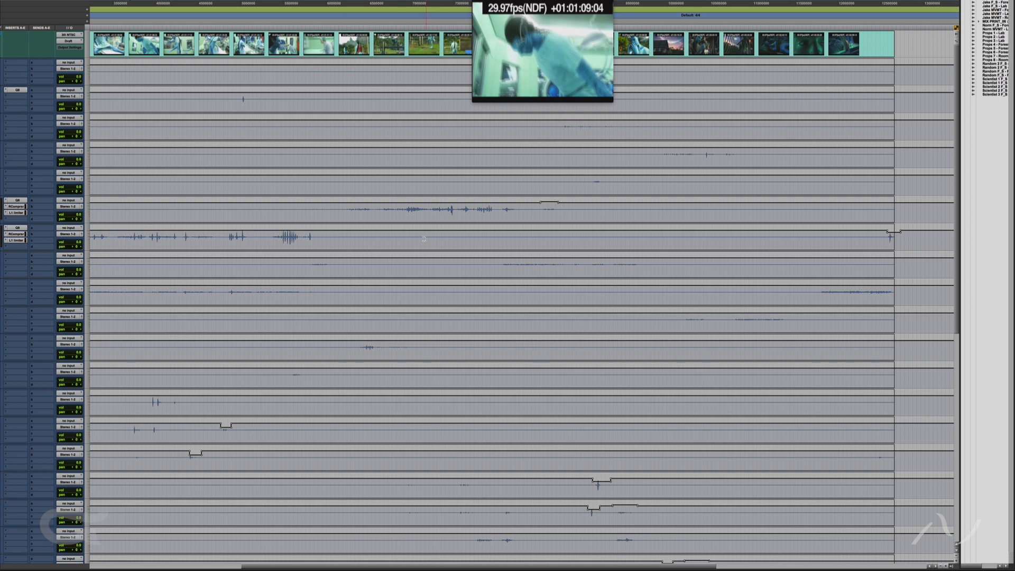
{"action": "left_click", "coordinate": [247, 231]}
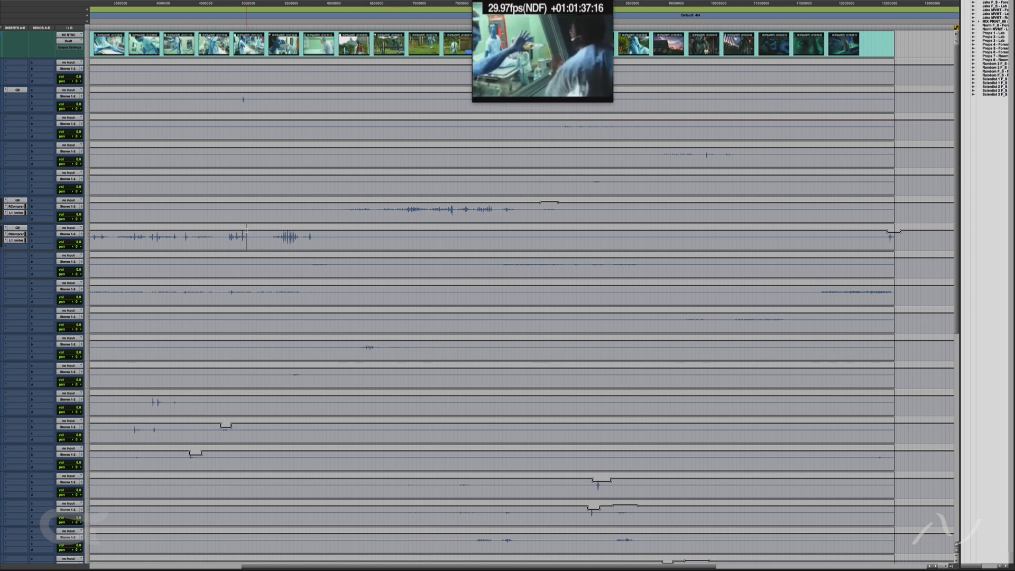
{"action": "left_click", "coordinate": [124, 234]}
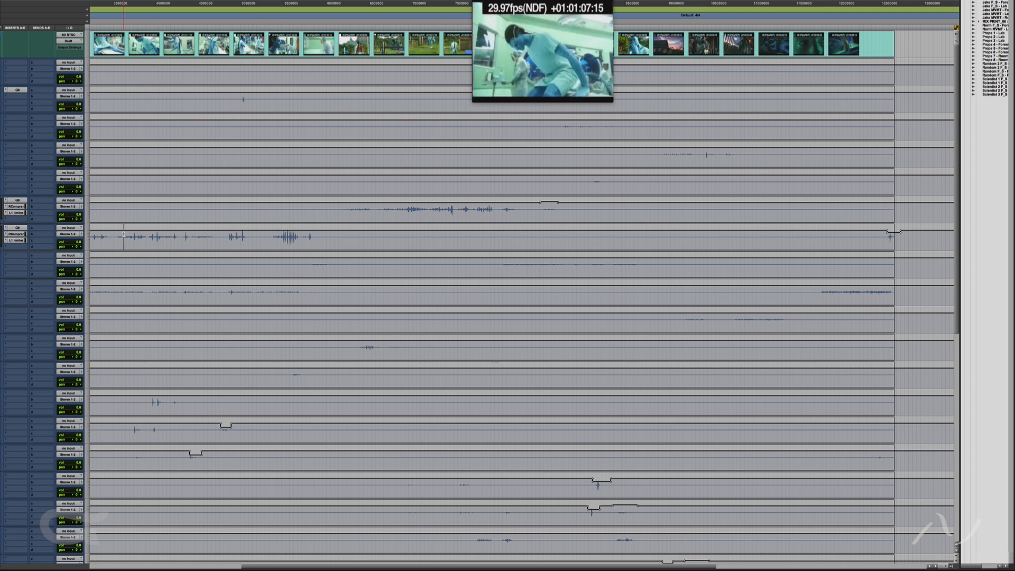
Step: Fit the whole scene's timeline in view and review the volume automation across the movement and props tracks
{"action": "key", "text": "ctrl+bracketleft"}
{"action": "key", "text": "ctrl+bracketleft"}
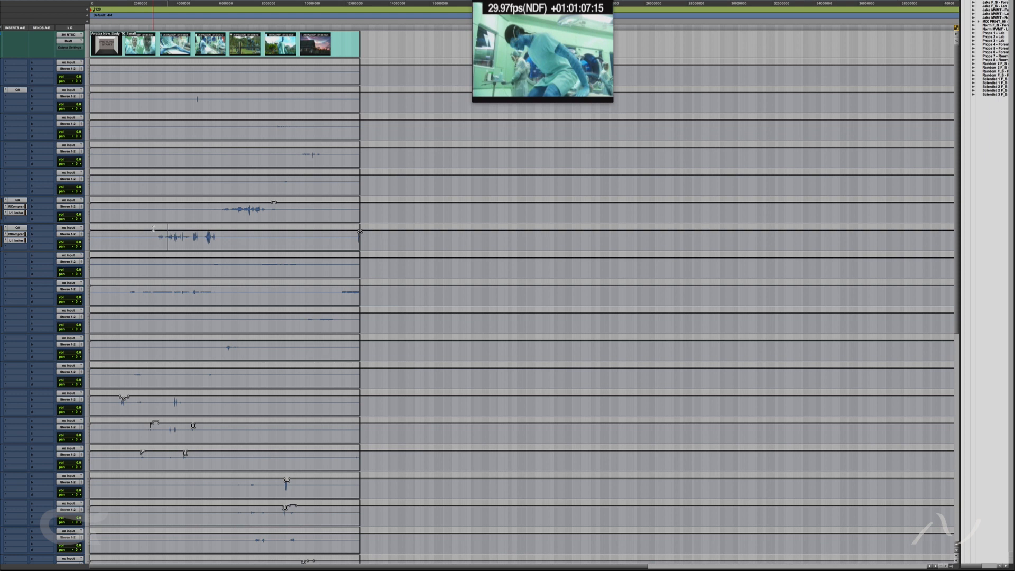
{"action": "scroll", "coordinate": [154, 228], "scroll_direction": "down", "scroll_amount": 6}
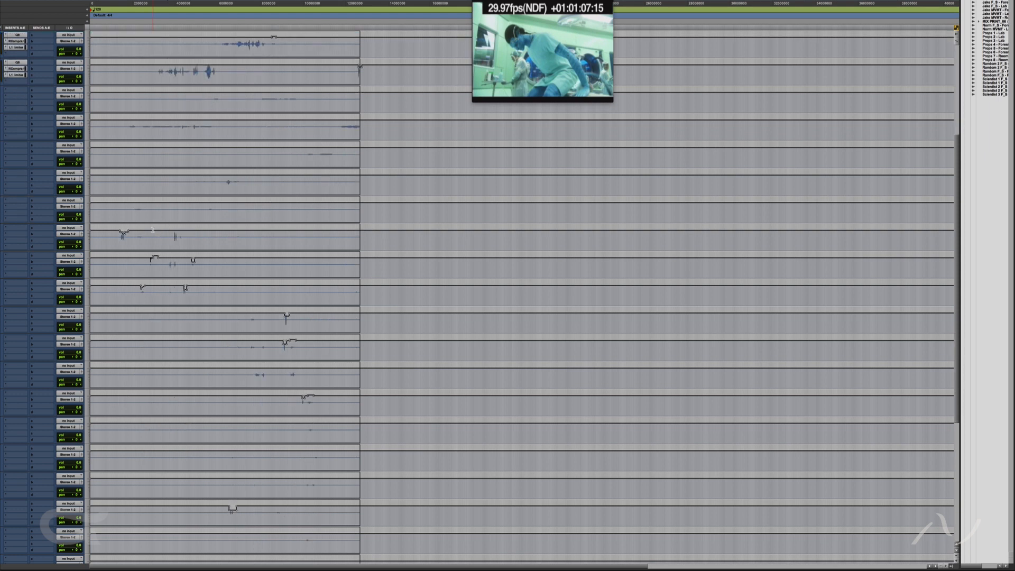
{"action": "scroll", "coordinate": [155, 228], "scroll_direction": "down", "scroll_amount": 4}
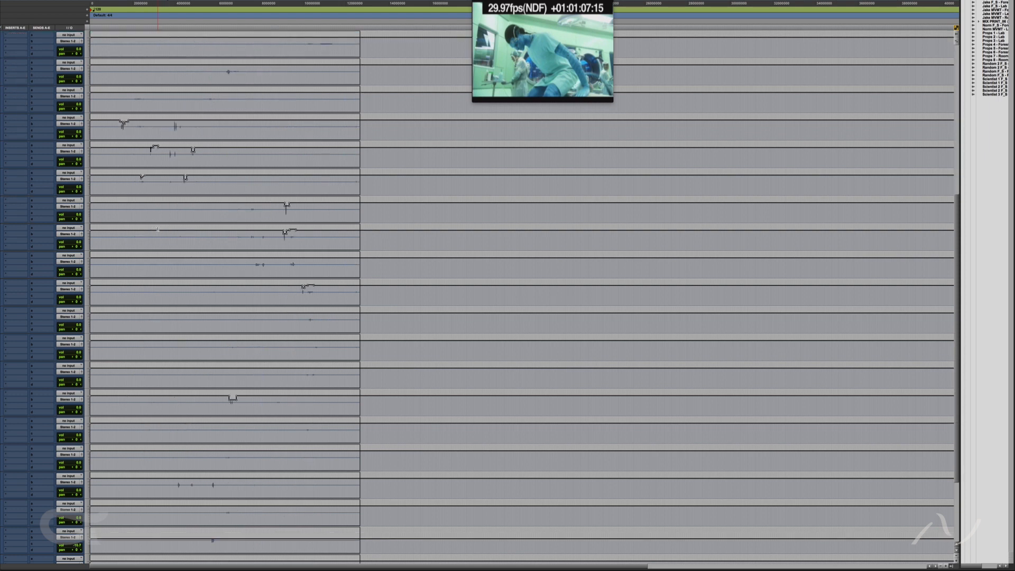
{"action": "scroll", "coordinate": [157, 228], "scroll_direction": "up", "scroll_amount": 4}
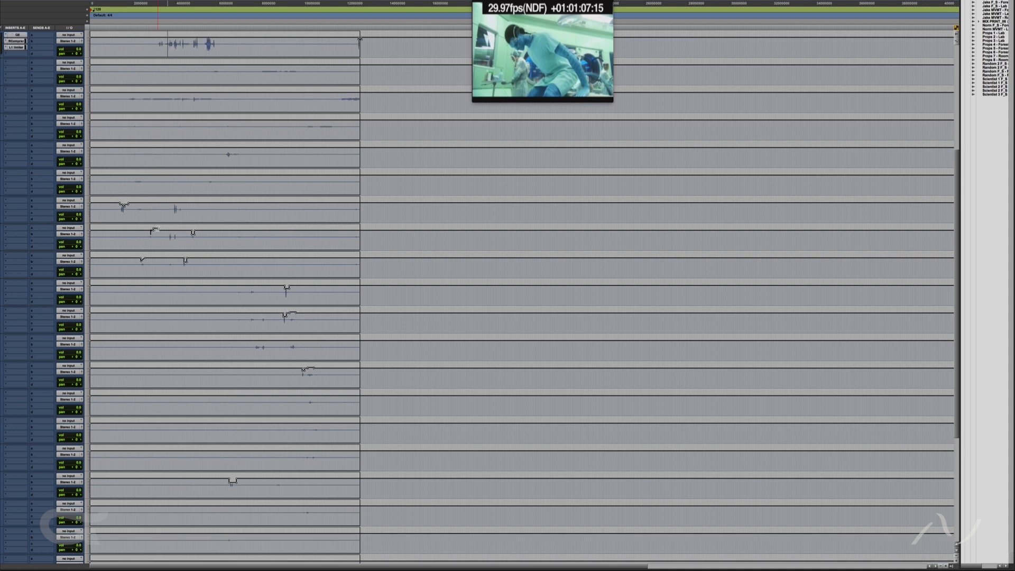
{"action": "scroll", "coordinate": [157, 228], "scroll_direction": "up", "scroll_amount": 5}
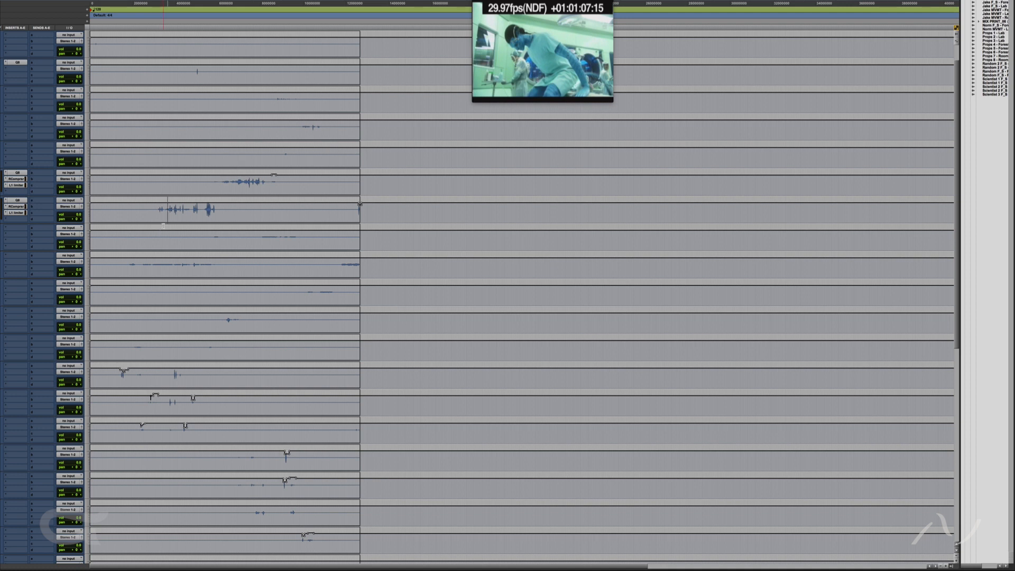
Step: Switch to the background ambience session and enlarge the waveforms on its tracks
{"action": "left_click", "coordinate": [164, 225]}
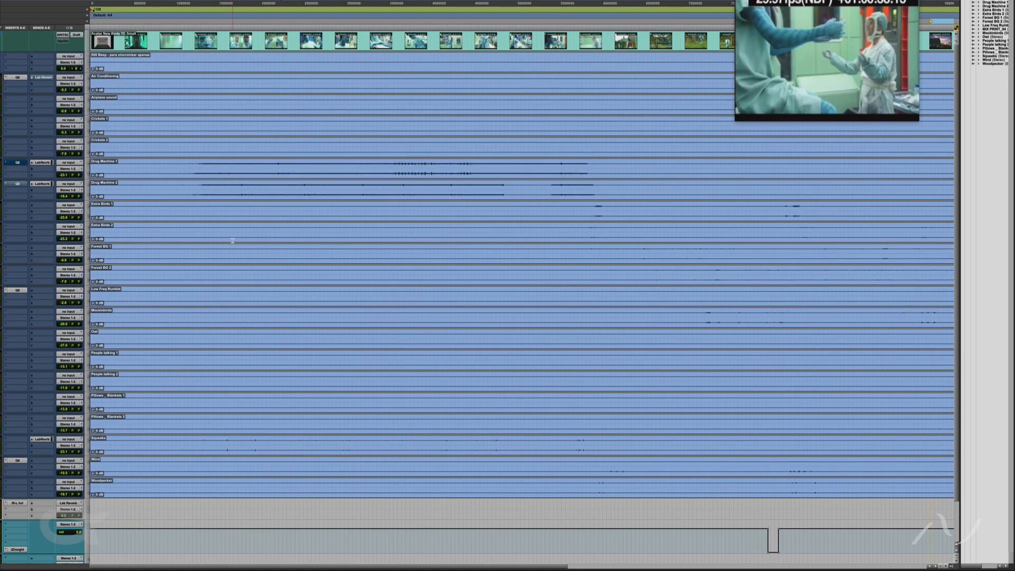
{"action": "key", "text": "alt+super+bracketright"}
{"action": "key", "text": "alt+super+bracketright"}
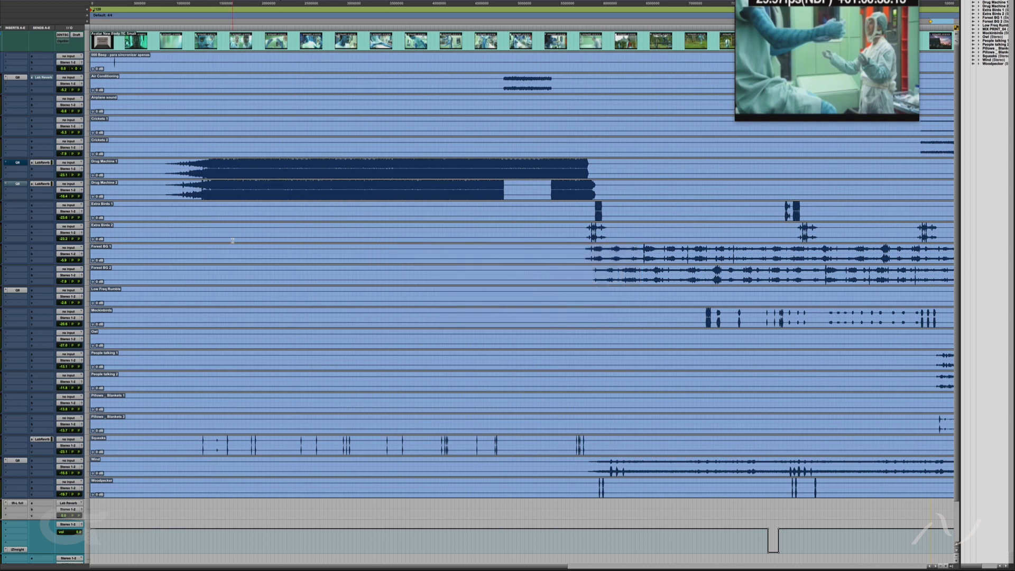
Step: Adjust the waveform height on all ambience tracks to a medium size
{"action": "key", "text": "alt+super+bracketleft"}
{"action": "key", "text": "alt+super+bracketleft"}
{"action": "key", "text": "alt+super+bracketleft"}
{"action": "key", "text": "alt+super+bracketleft"}
{"action": "key", "text": "alt+super+bracketleft"}
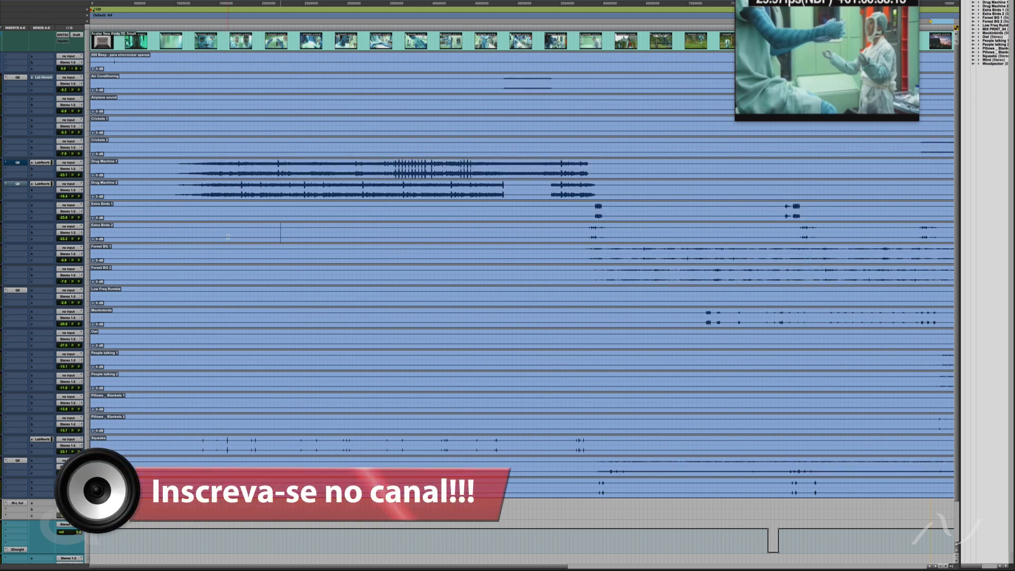
{"action": "key", "text": "alt+super+bracketright"}
{"action": "key", "text": "alt+super+bracketright"}
{"action": "key", "text": "alt+super+bracketright"}
{"action": "key", "text": "alt+super+bracketright"}
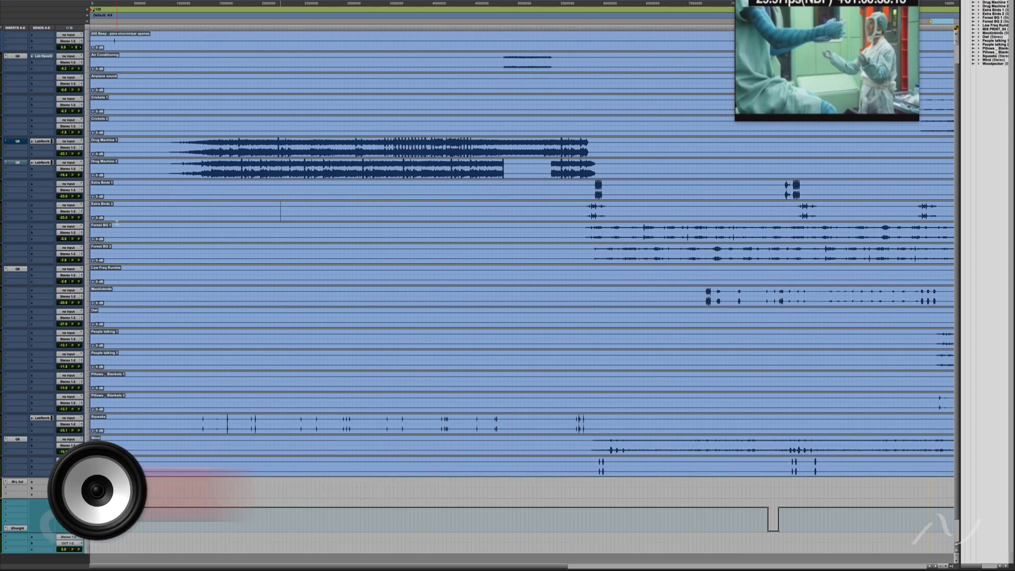
Step: Fit the full ambience timeline in view and place the playback position at 01:03:21:20 on the Forest BG 1 track
{"action": "scroll", "coordinate": [116, 222], "scroll_direction": "down", "scroll_amount": 2}
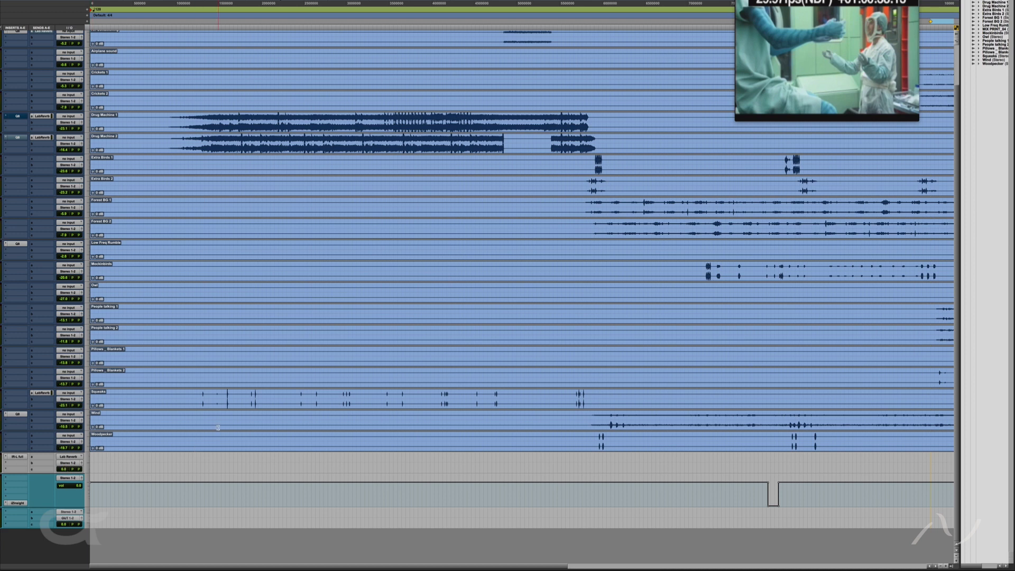
{"action": "key", "text": "r"}
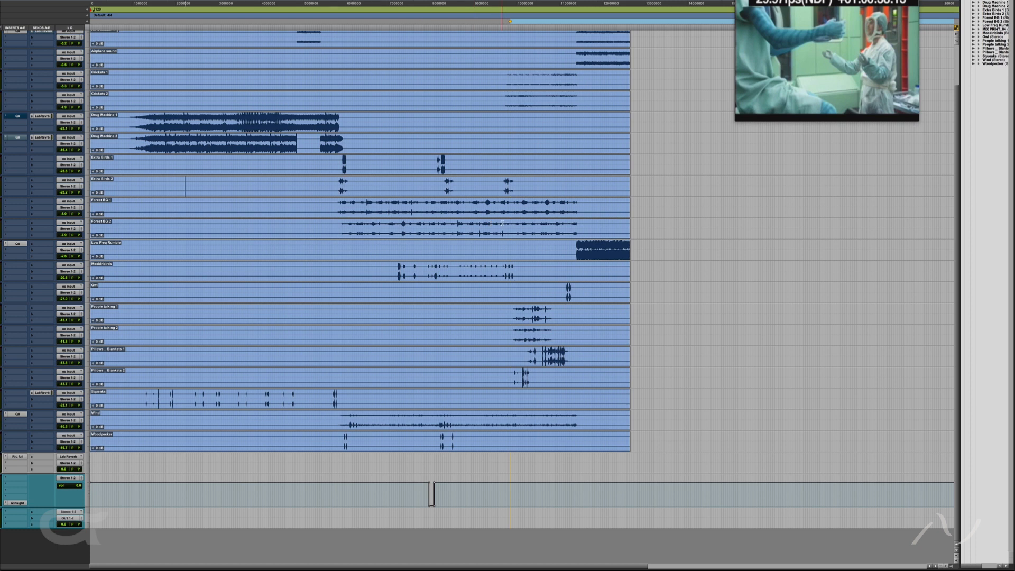
{"action": "left_click", "coordinate": [520, 206]}
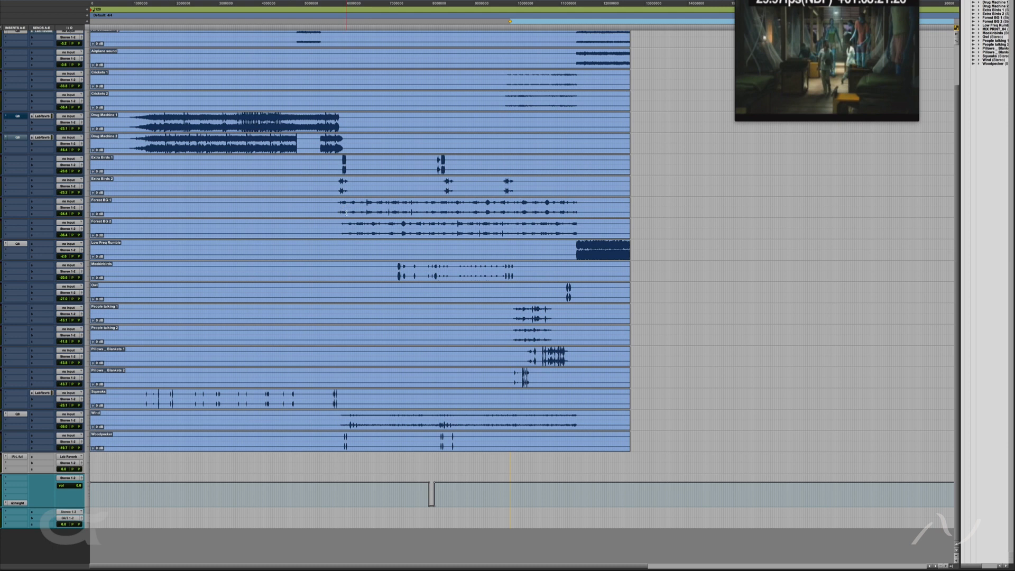
{"action": "scroll", "coordinate": [348, 212], "scroll_direction": "up", "scroll_amount": 3}
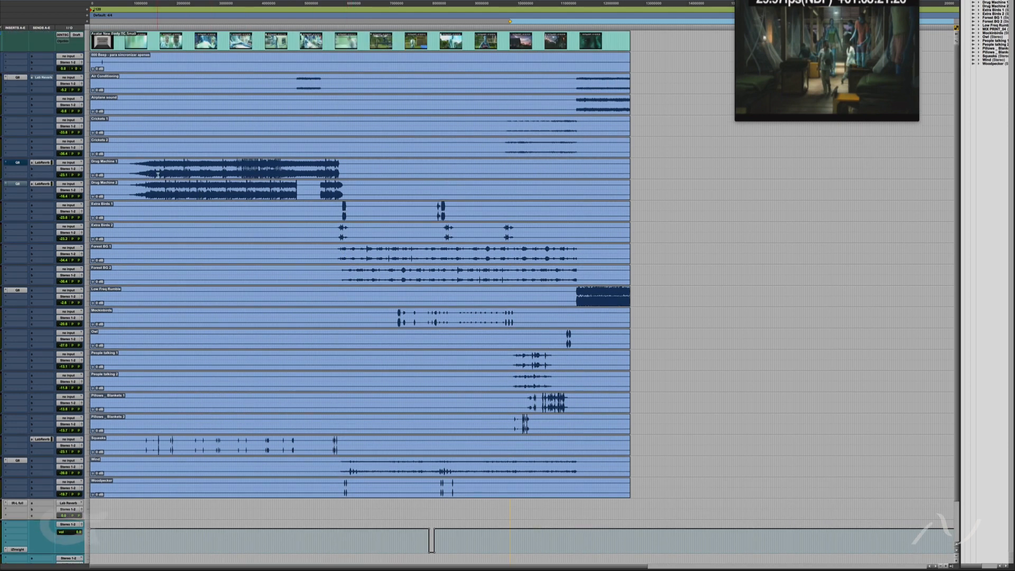
Step: Open the equalizer on the Air Conditioning track and play that track's first clip through it
{"action": "left_click", "coordinate": [24, 77]}
{"action": "left_click_drag", "start_coordinate": [412, 167], "coordinate": [604, 0]}
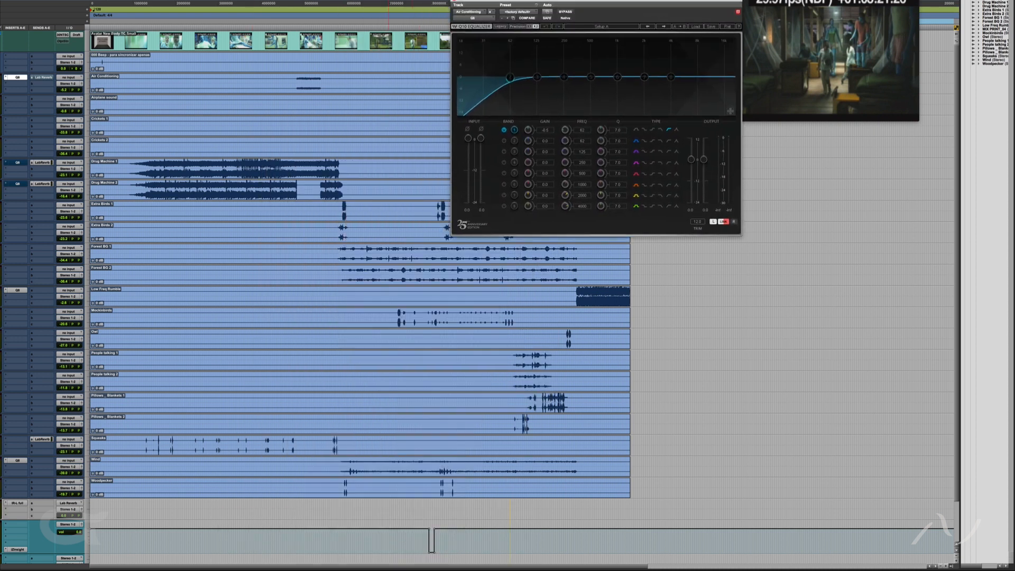
{"action": "left_click", "coordinate": [302, 83]}
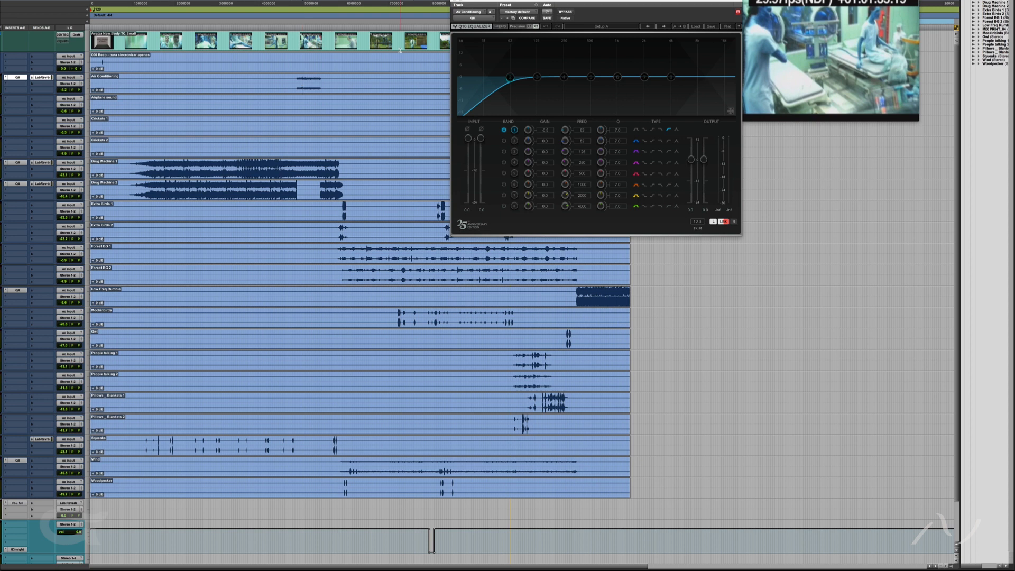
{"action": "key", "text": "space"}
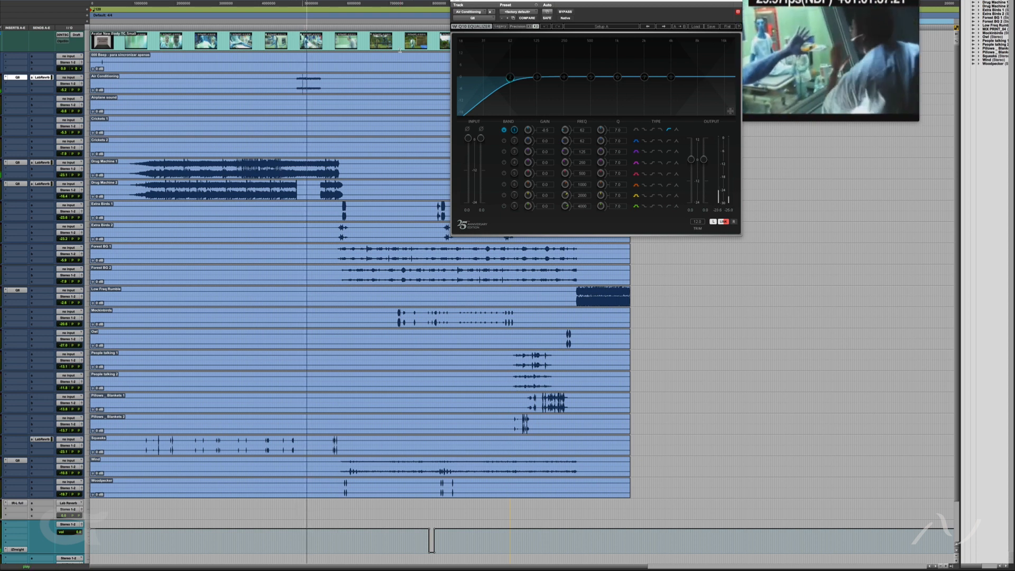
{"action": "left_click", "coordinate": [363, 60]}
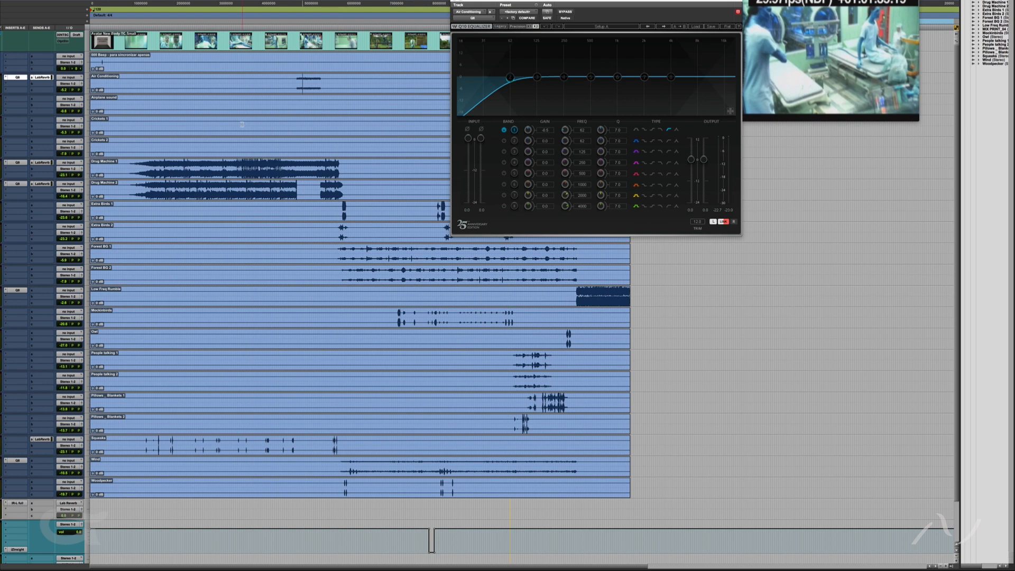
Step: Close the equalizer and play the Drug Machine ambience from 01:00:24:00
{"action": "left_click", "coordinate": [200, 178]}
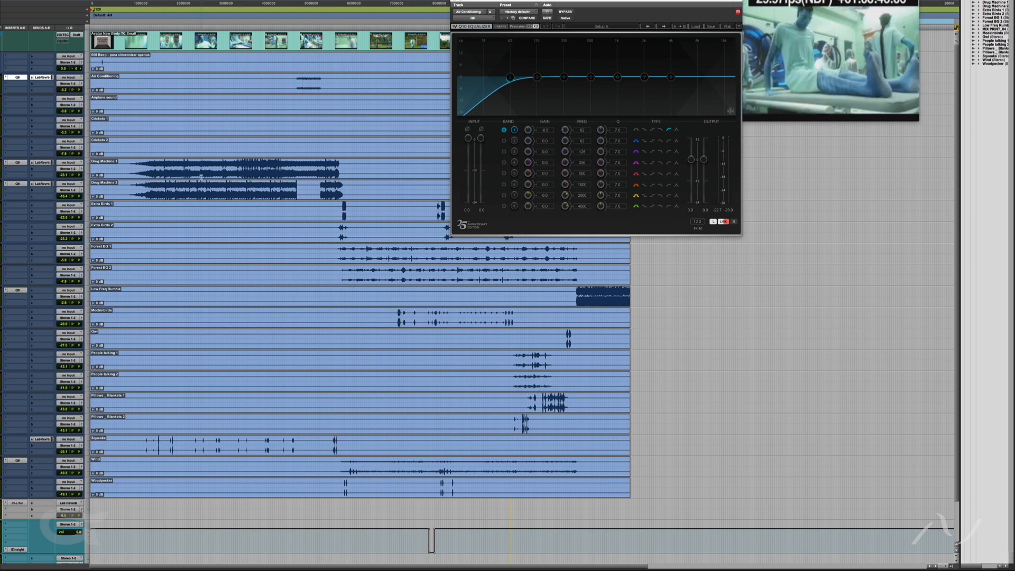
{"action": "left_click", "coordinate": [157, 169]}
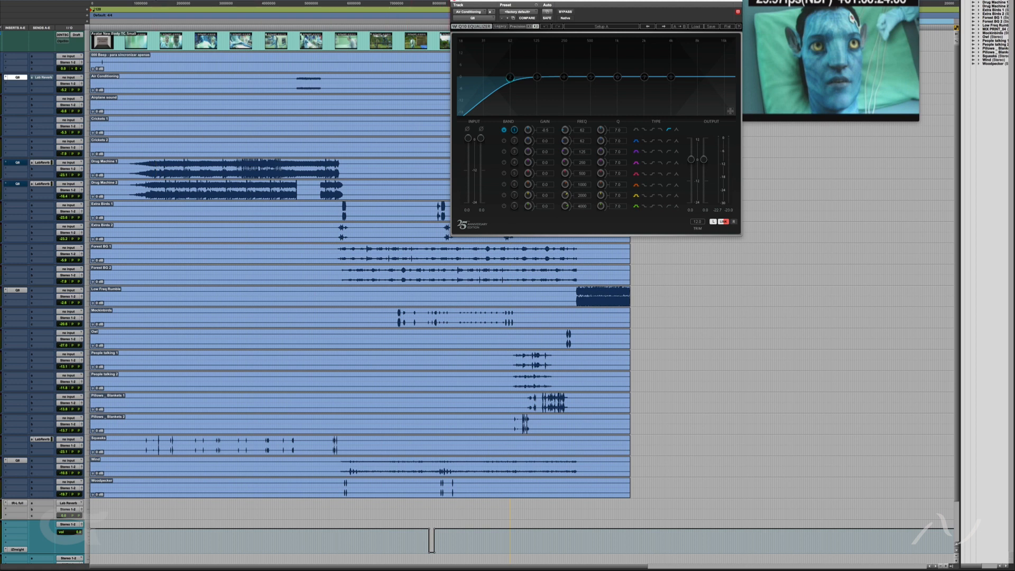
{"action": "left_click", "coordinate": [454, 0]}
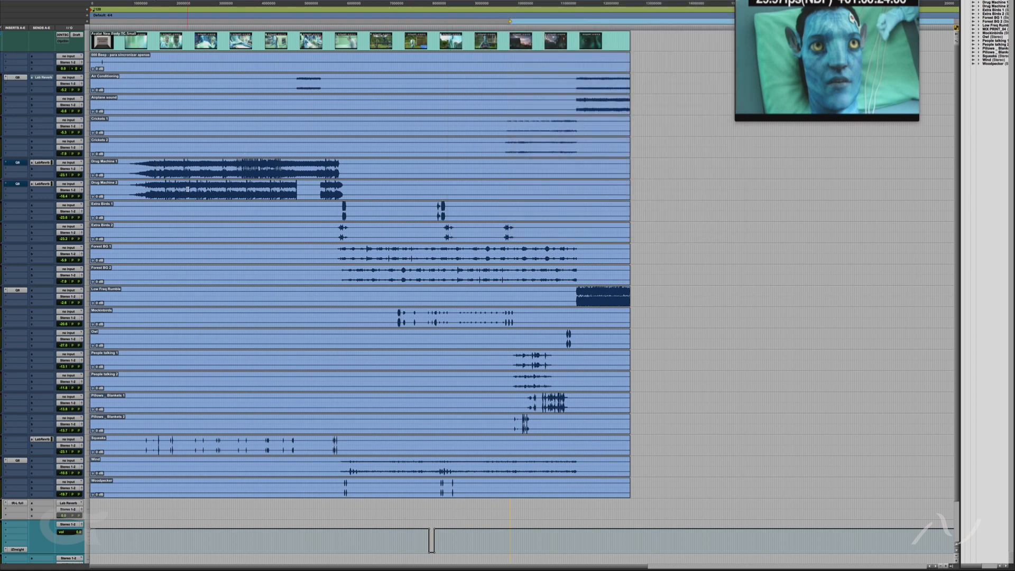
{"action": "key", "text": "space"}
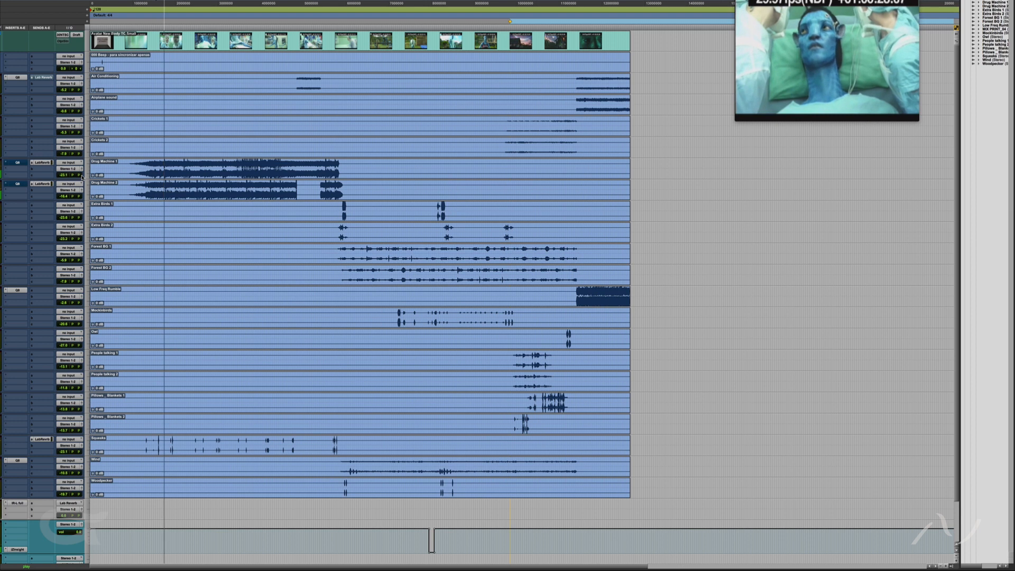
{"action": "key", "text": "space"}
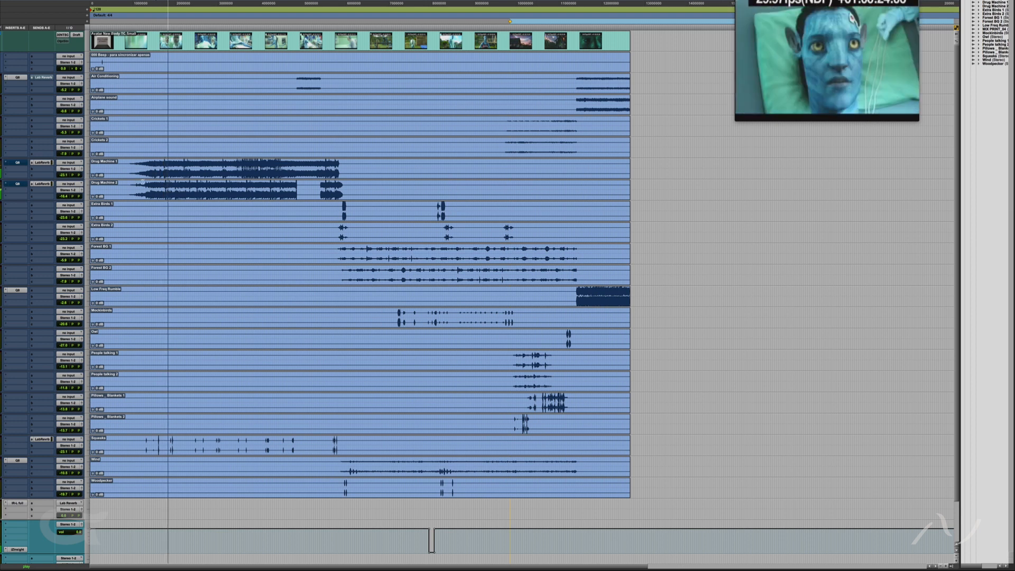
Step: Select a short range across Drug Machine 1 and 2 and display the equalizer's Master Bypass automation on Drug Machine 1
{"action": "left_click_drag", "start_coordinate": [201, 176], "coordinate": [217, 185]}
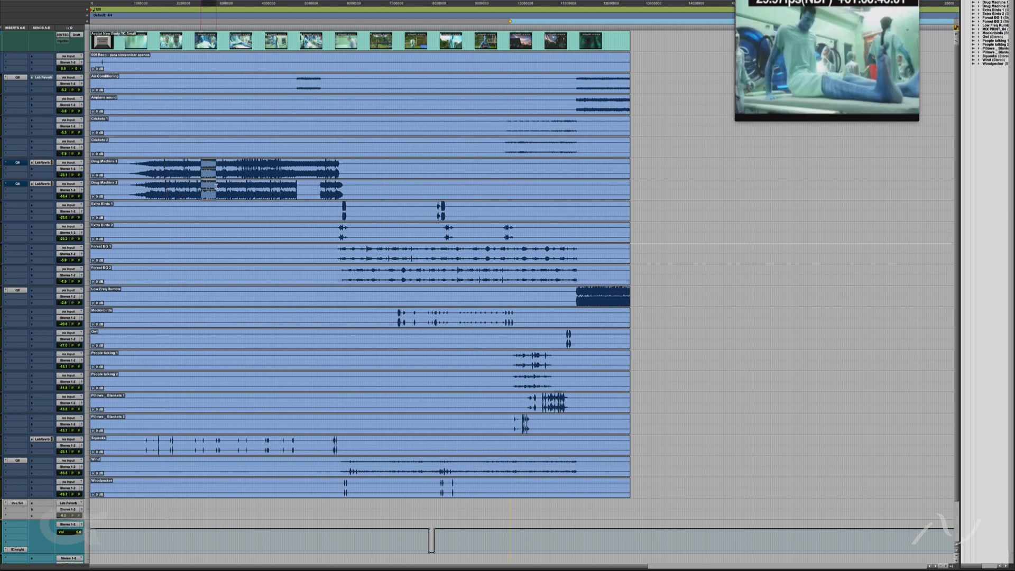
{"action": "key", "text": "ctrl+super+Down"}
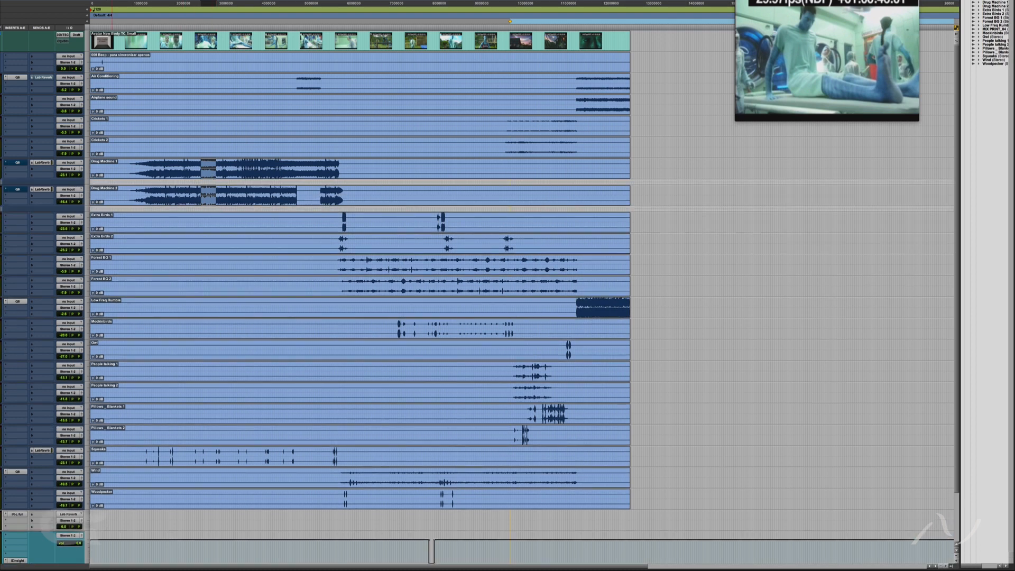
{"action": "key", "text": "ctrl+super+Up"}
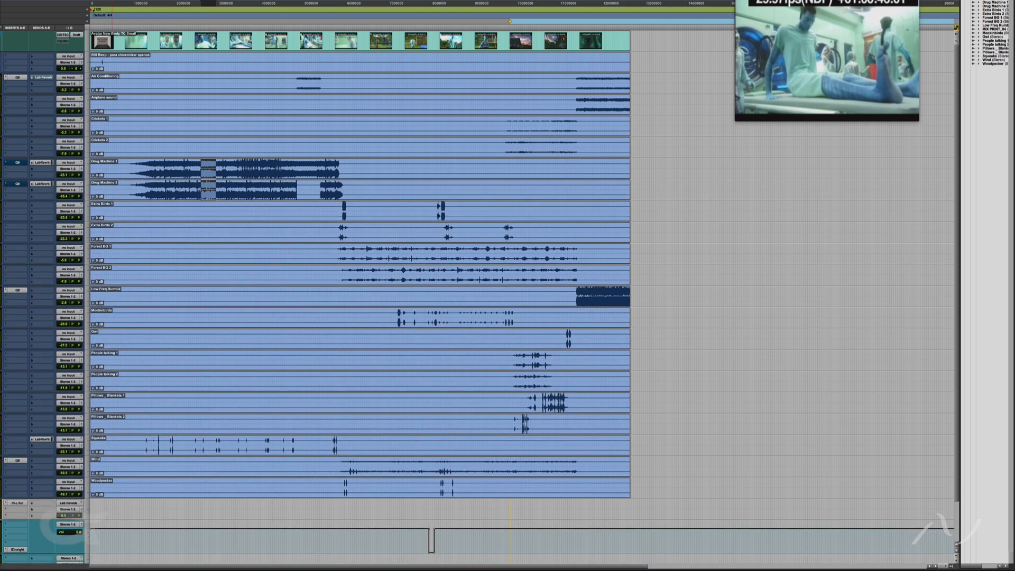
{"action": "left_click", "coordinate": [1, 176]}
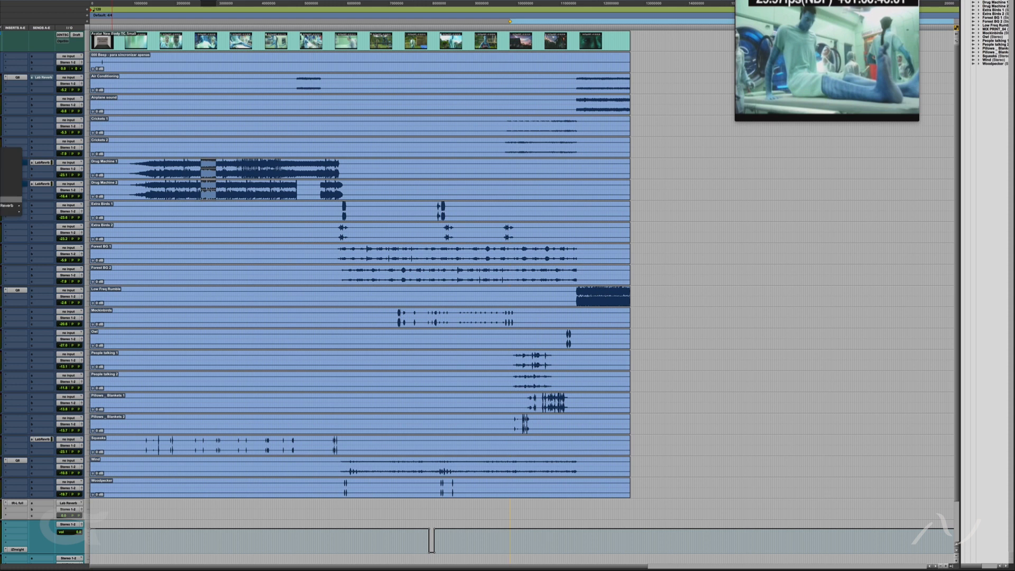
{"action": "mouse_move", "coordinate": [2, 212]}
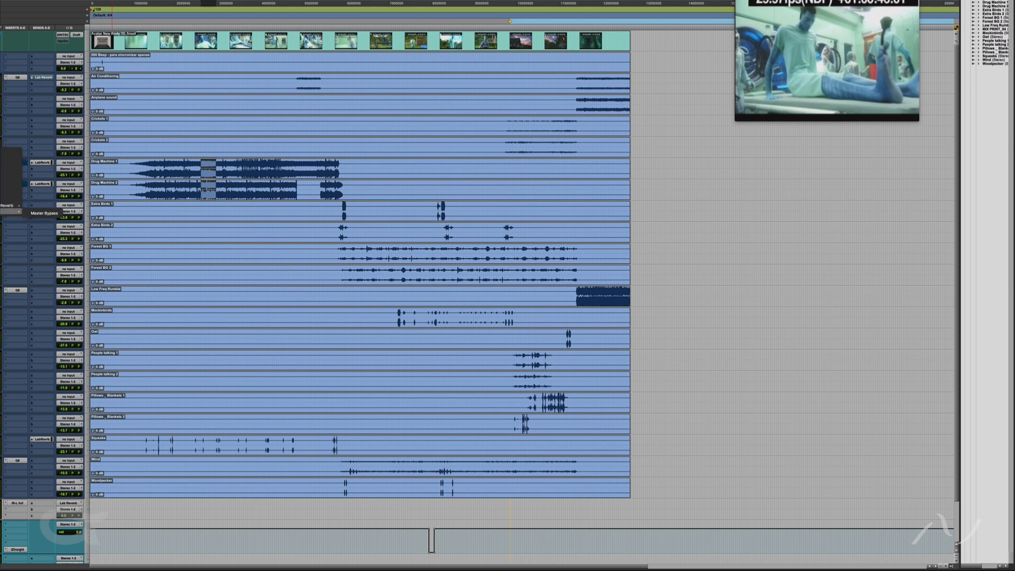
{"action": "left_click", "coordinate": [29, 216]}
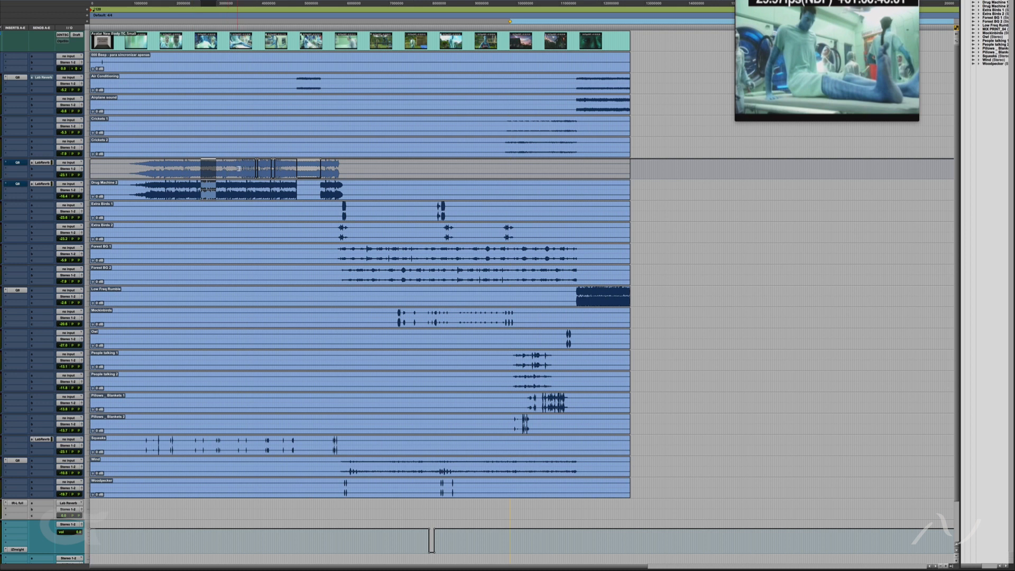
Step: Zoom in on Drug Machine 1's bypass automation and place the playback position just before its first short bypass change
{"action": "left_click", "coordinate": [256, 170]}
{"action": "key", "text": "t"}
{"action": "key", "text": "t"}
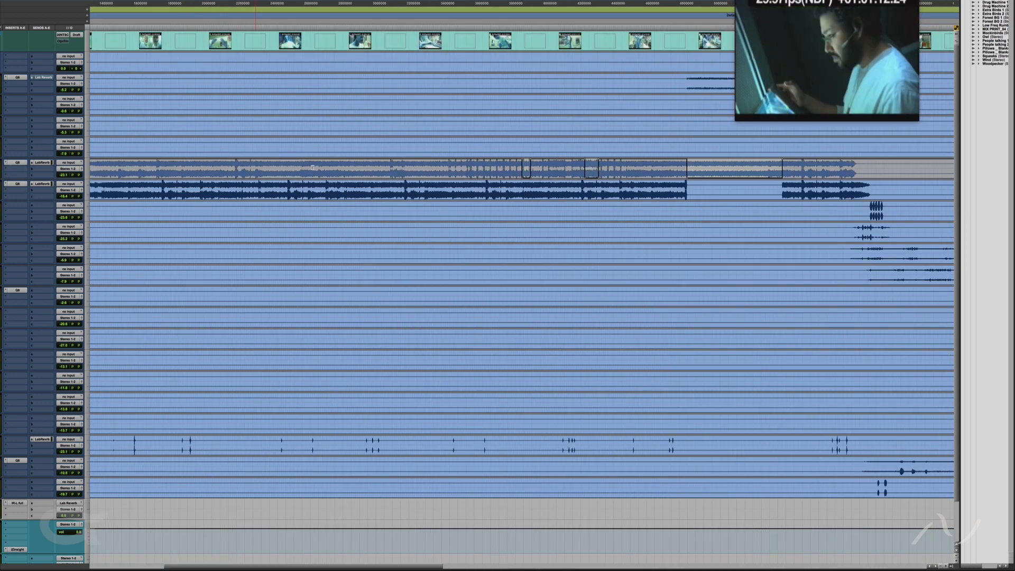
{"action": "key", "text": "t"}
{"action": "key", "text": "t"}
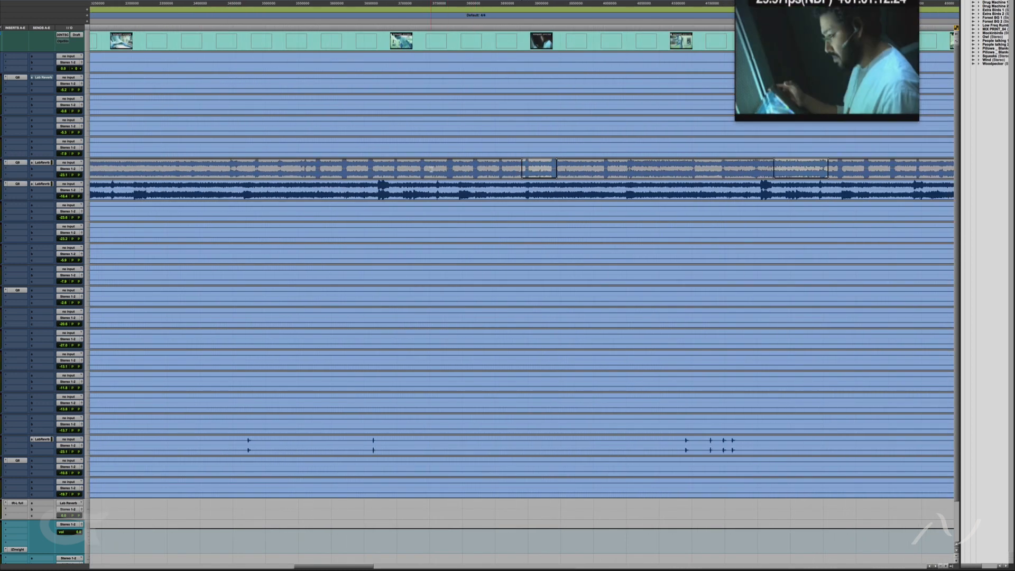
{"action": "key", "text": "r"}
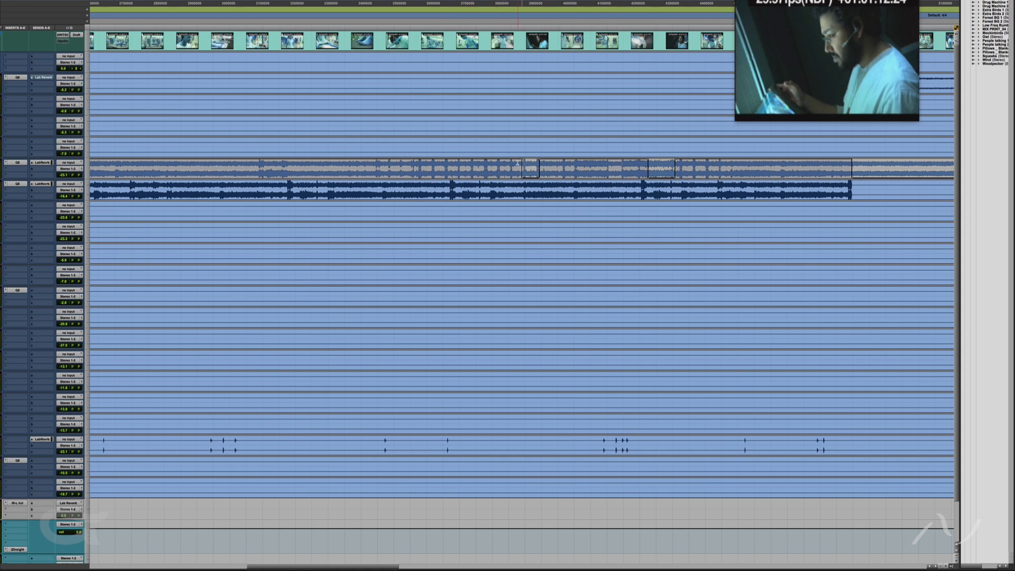
{"action": "left_click", "coordinate": [481, 165]}
Step: Open Drug Machine 1's equalizer, play from 01:01:09:28 to hear the automated bypass, and close the plug-in
{"action": "left_click", "coordinate": [16, 162]}
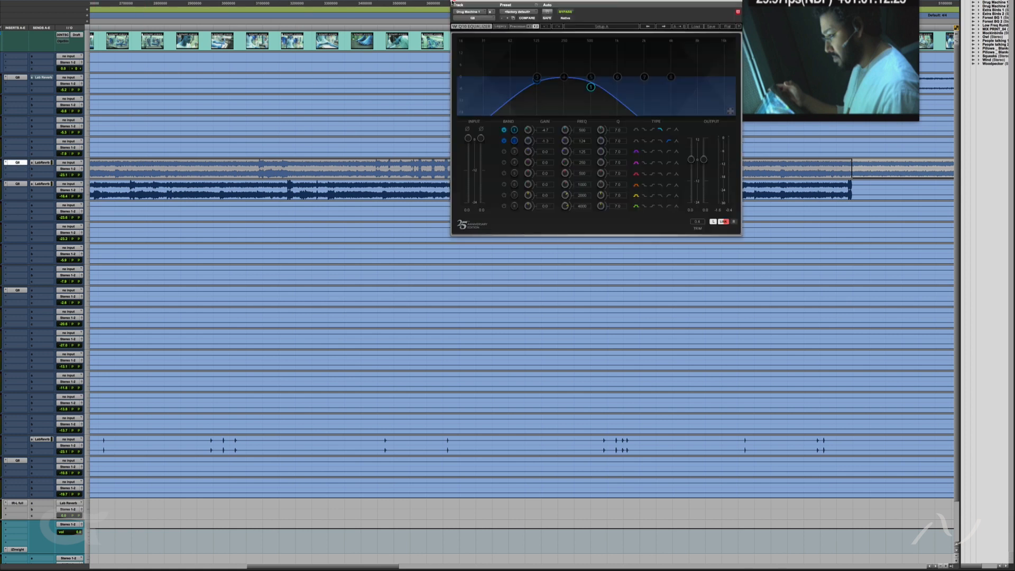
{"action": "left_click_drag", "start_coordinate": [486, 2], "coordinate": [410, 263]}
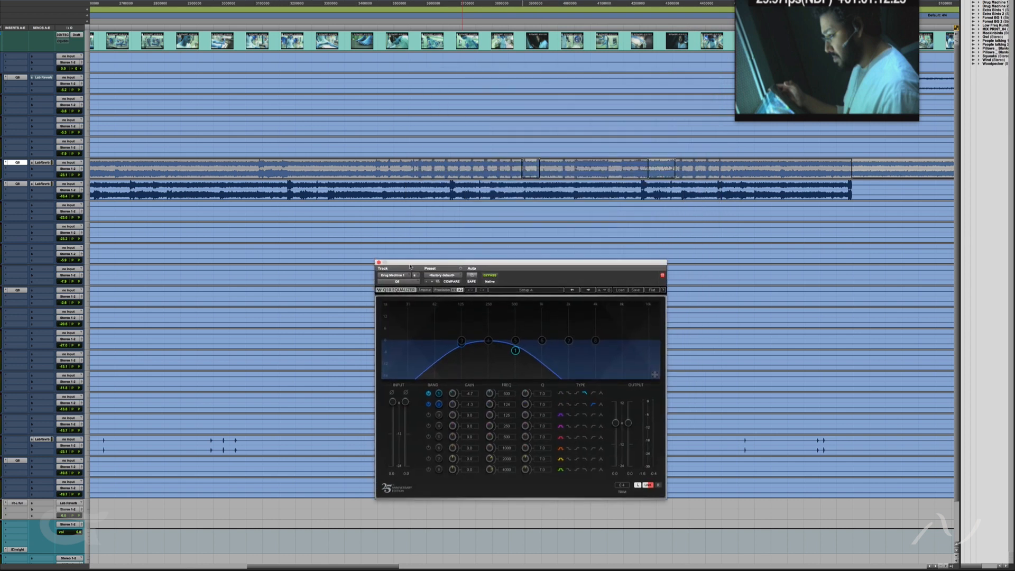
{"action": "left_click", "coordinate": [475, 169]}
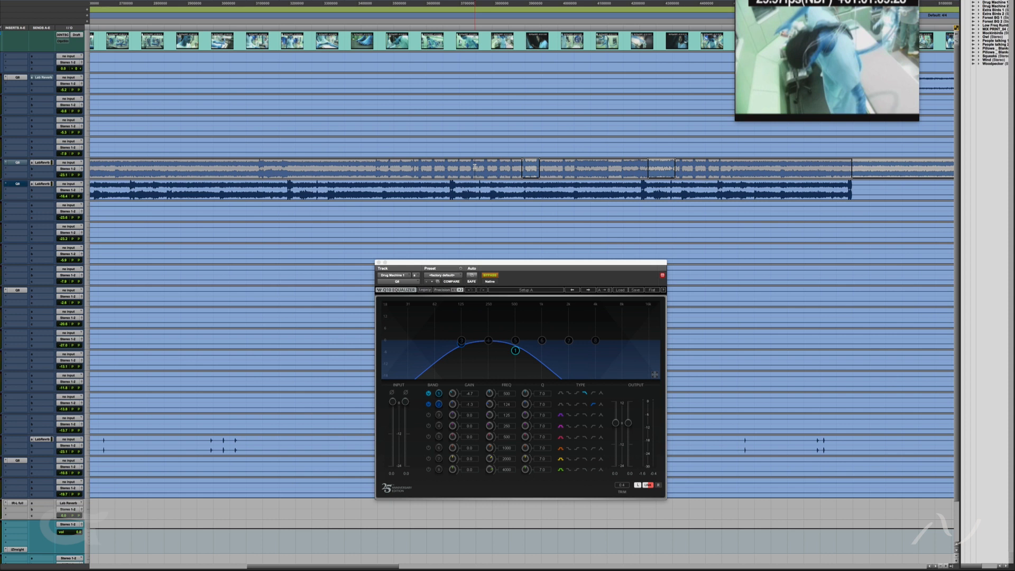
{"action": "key", "text": "space"}
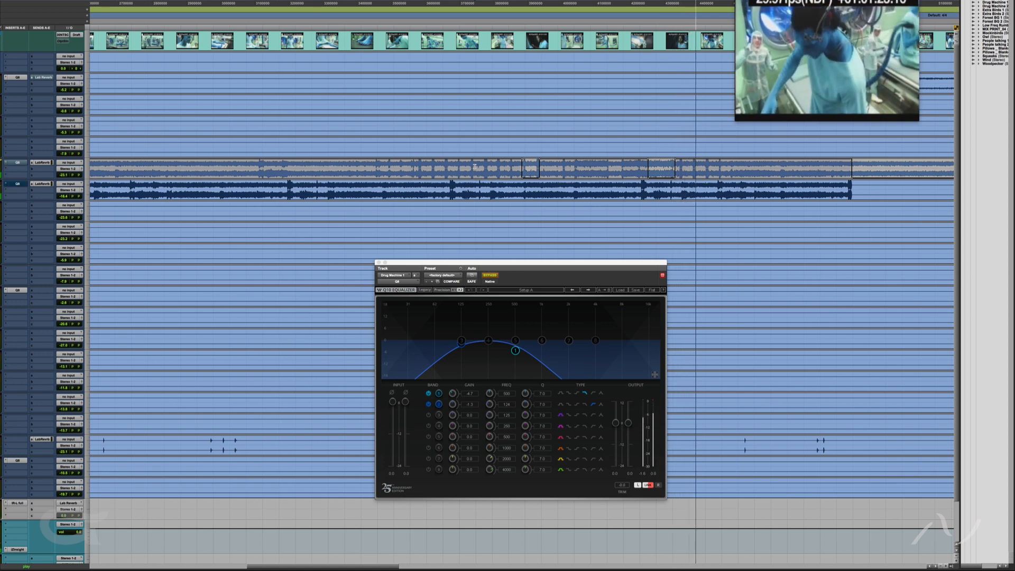
{"action": "key", "text": "space"}
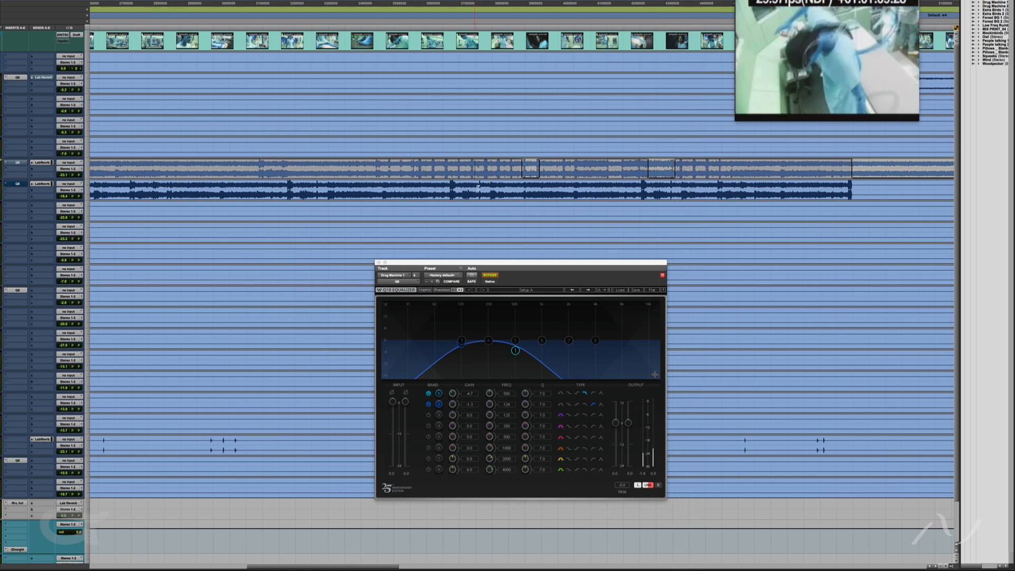
{"action": "left_click", "coordinate": [377, 263]}
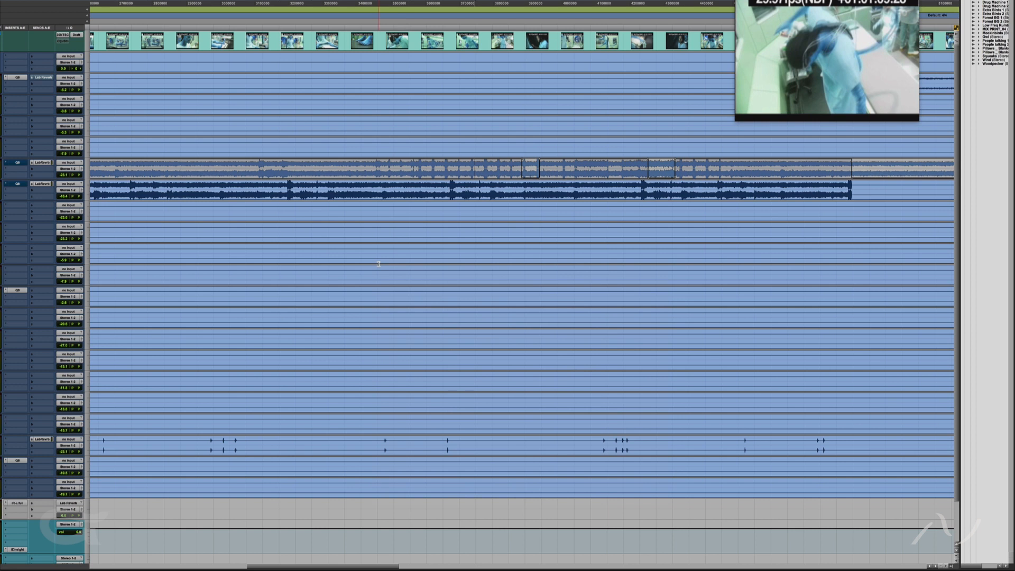
Step: Enlarge the waveforms and review the volume automation on the ambience tracks towards the end of the scene
{"action": "key", "text": "ctrl+bracketleft"}
{"action": "key", "text": "ctrl+bracketleft"}
{"action": "key", "text": "ctrl+bracketleft"}
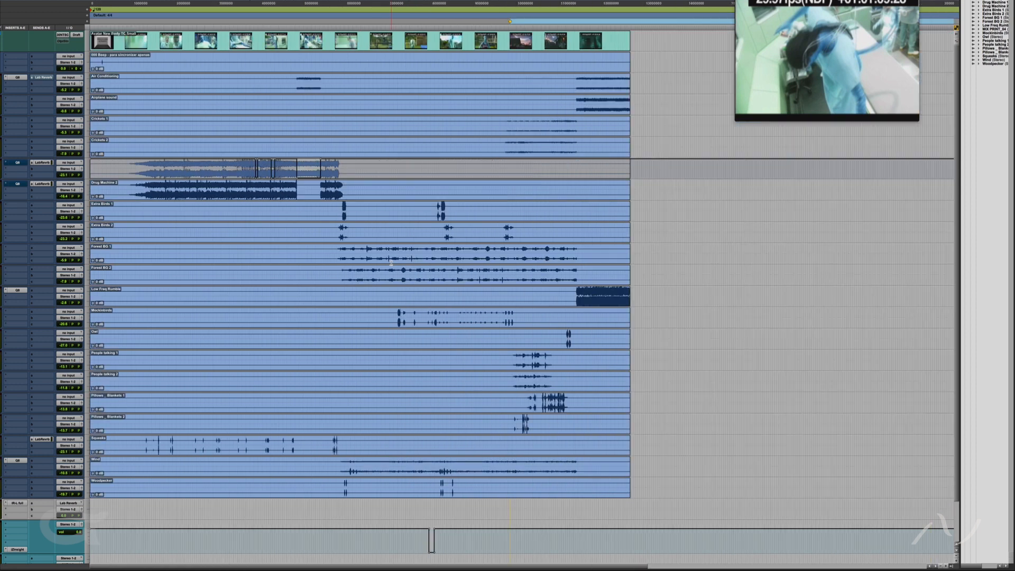
{"action": "key", "text": "ctrl+bracketright"}
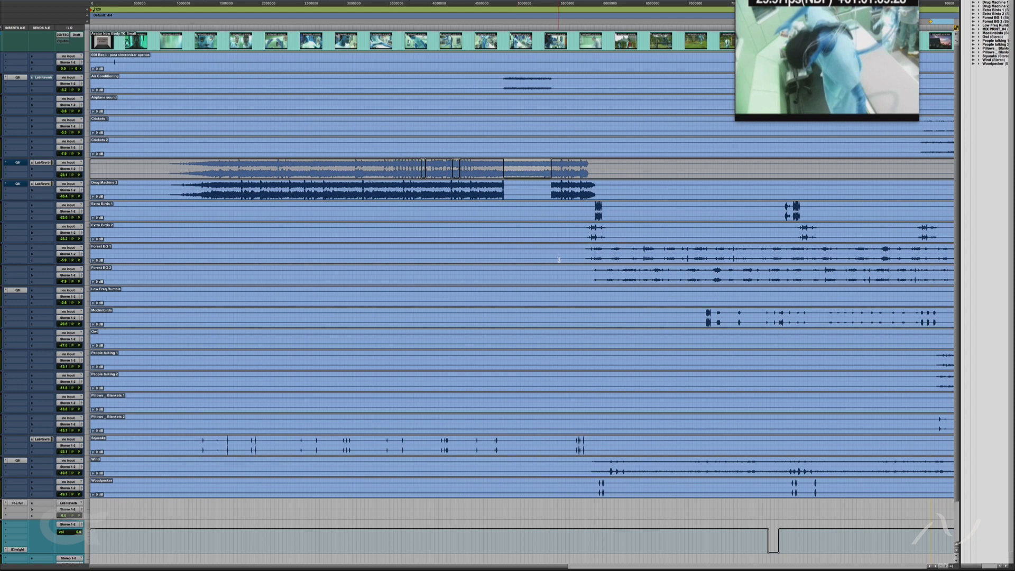
{"action": "key", "text": "ctrl+alt+bracketright"}
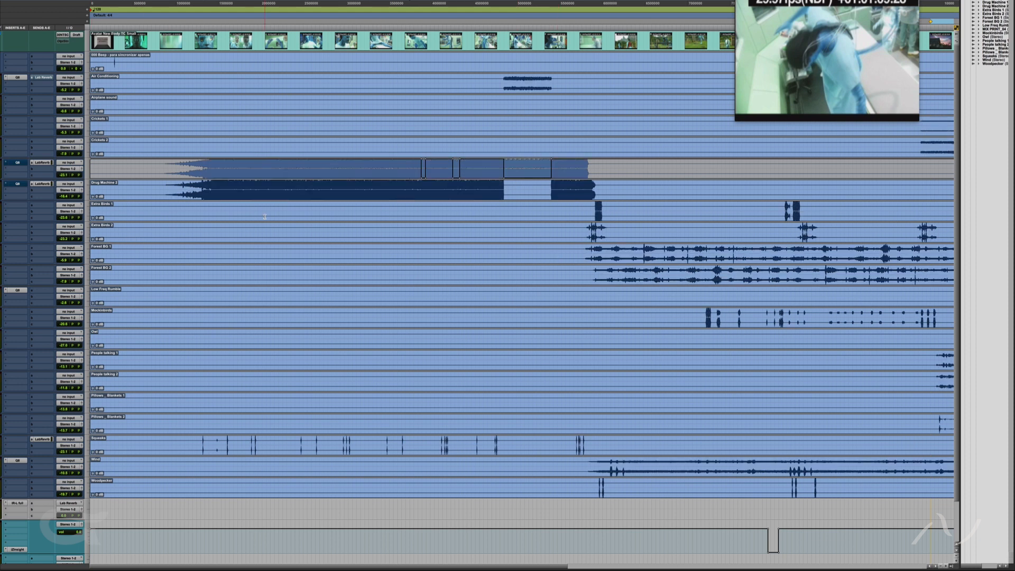
{"action": "scroll", "coordinate": [323, 226], "scroll_direction": "right", "scroll_amount": 10}
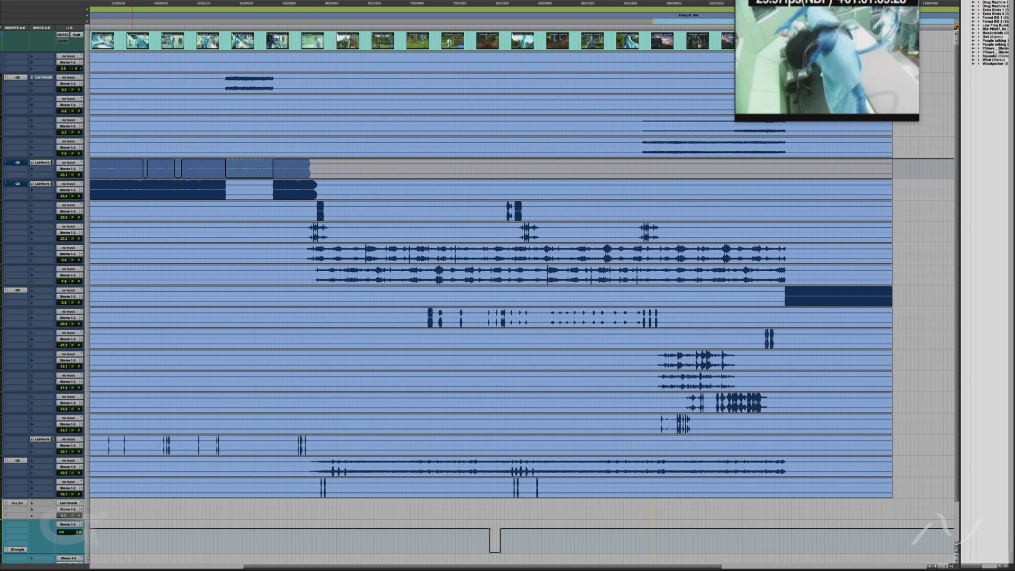
{"action": "scroll", "coordinate": [342, 263], "scroll_direction": "right", "scroll_amount": 3}
{"action": "scroll", "coordinate": [342, 262], "scroll_direction": "right", "scroll_amount": 7}
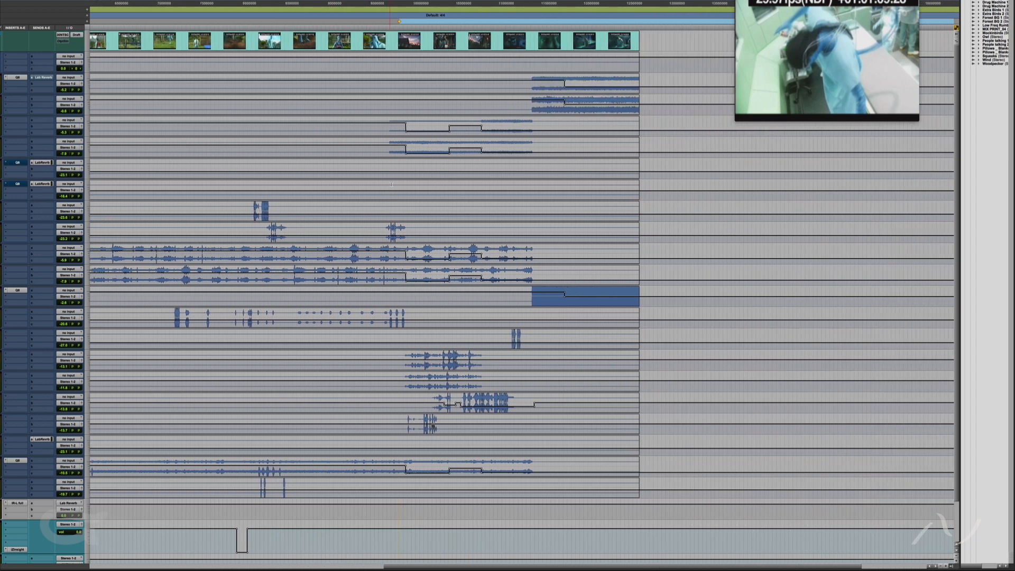
Step: Select the automated low-volume section across the two tracks directly above Drug Machine 1 and 2 and play its start
{"action": "left_click", "coordinate": [396, 147]}
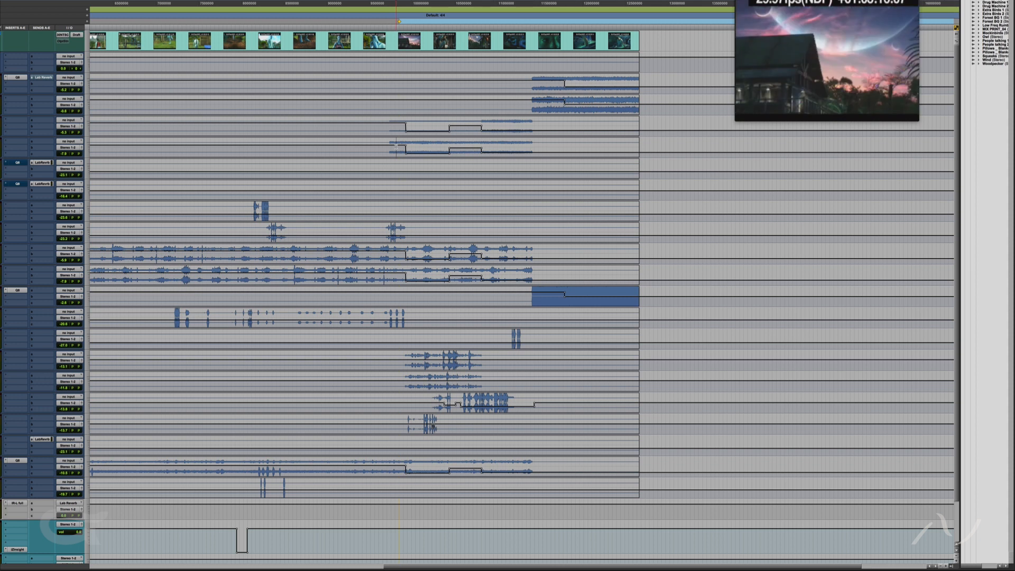
{"action": "left_click_drag", "start_coordinate": [397, 127], "coordinate": [485, 154]}
{"action": "key", "text": "space"}
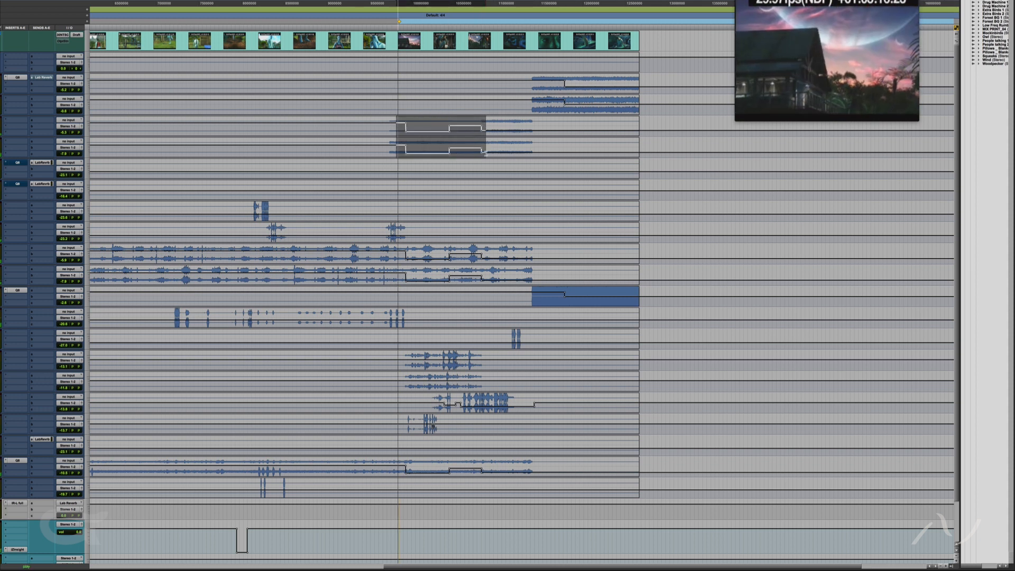
{"action": "key", "text": "space"}
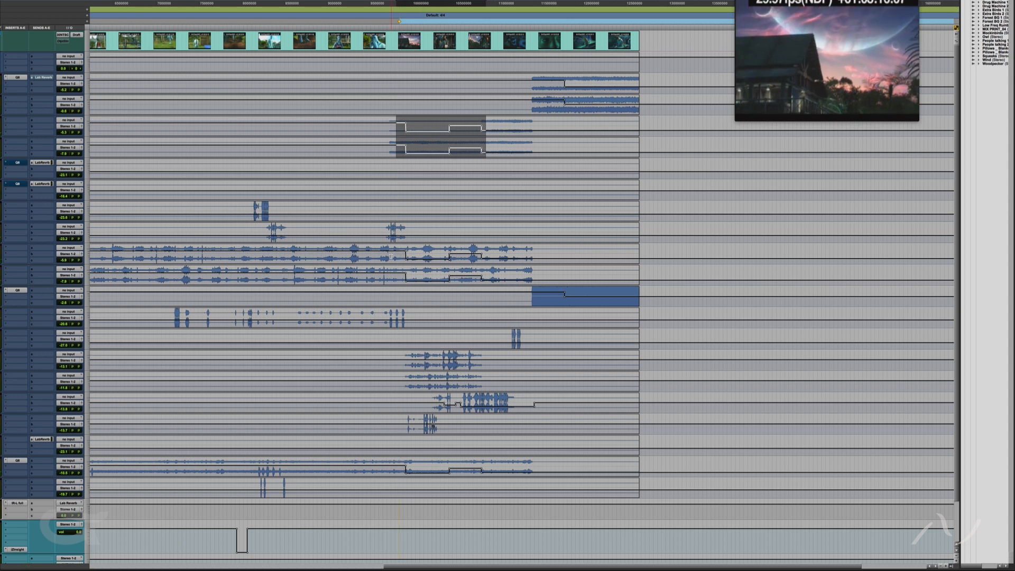
Step: Mark the first volume drop on Forest BG 1 and 2 and play the scene from just before it
{"action": "left_click_drag", "start_coordinate": [392, 254], "coordinate": [423, 278]}
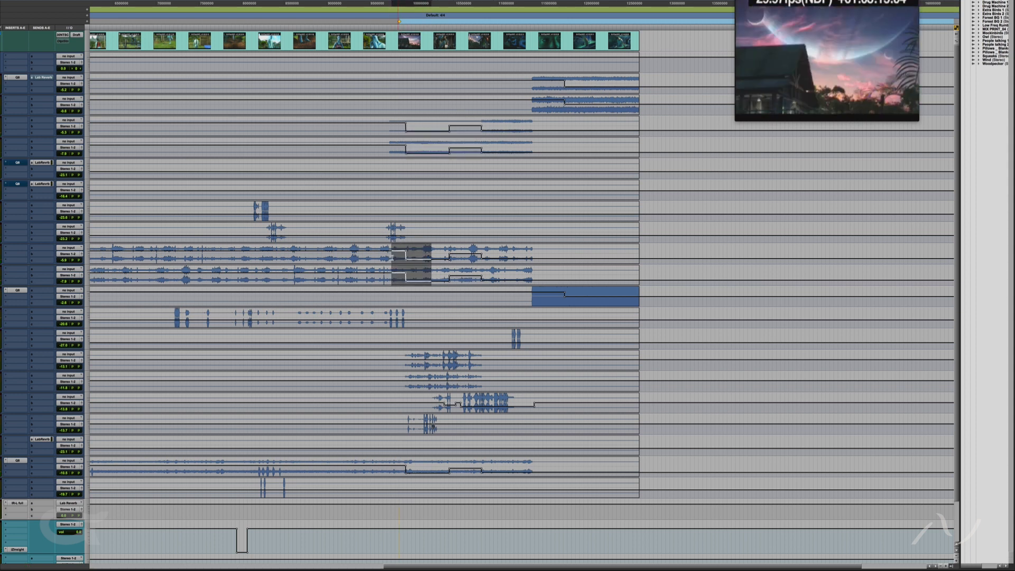
{"action": "left_click", "coordinate": [391, 257]}
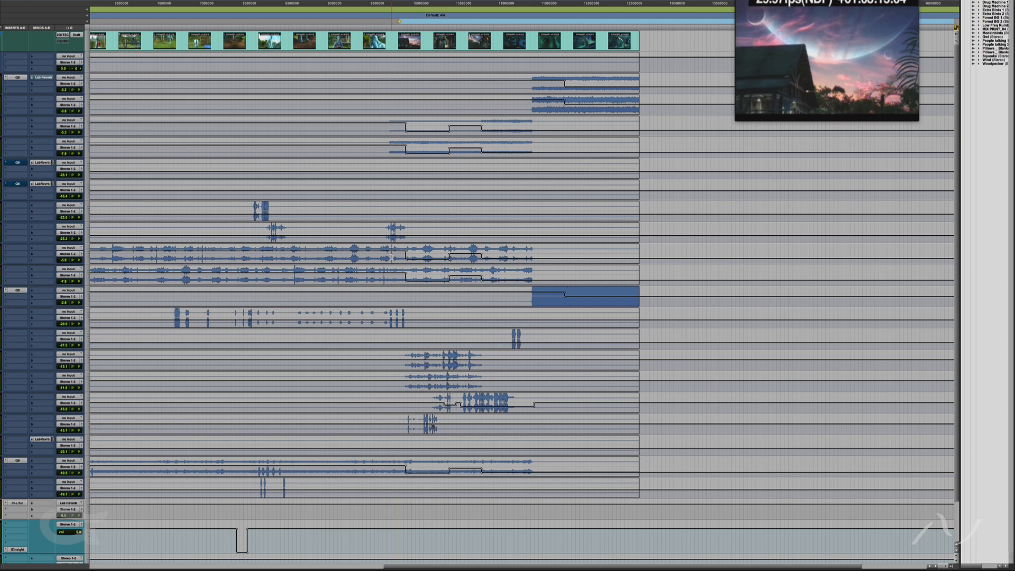
{"action": "left_click", "coordinate": [369, 259]}
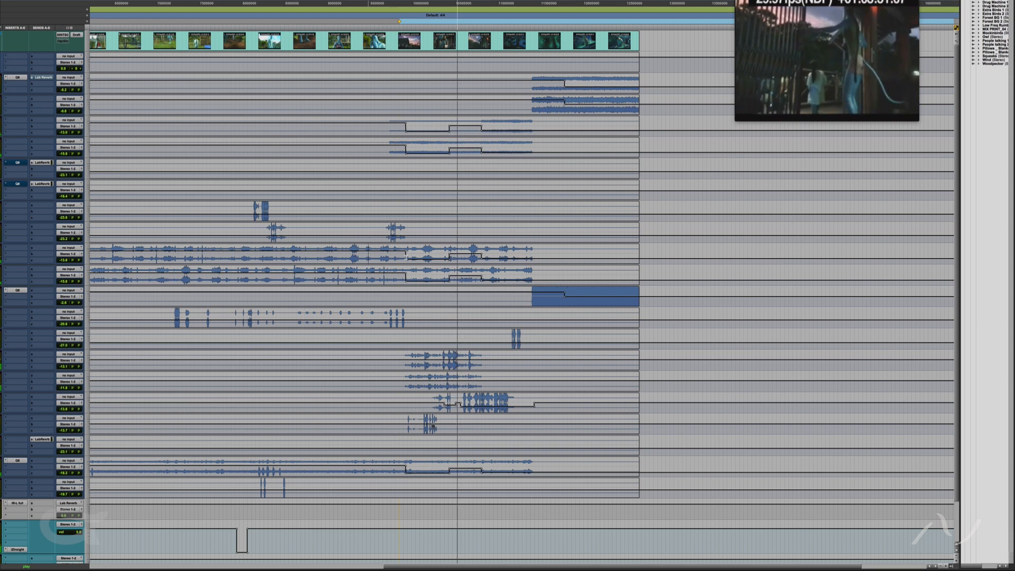
{"action": "key", "text": "space"}
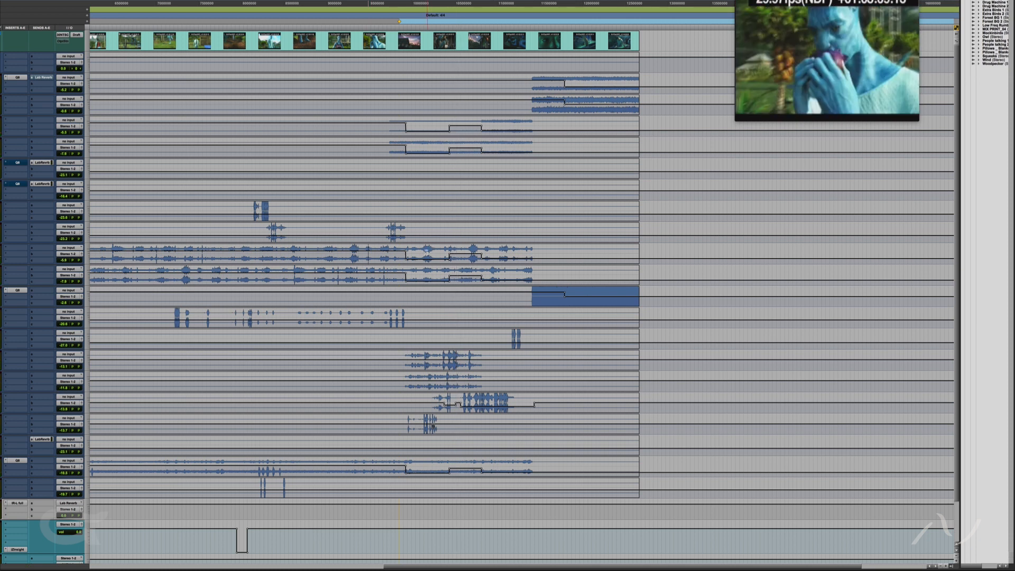
Step: Play the lowered-volume stretch of Forest BG 1 and 2, and play on through the volume rise that follows it
{"action": "left_click", "coordinate": [426, 253]}
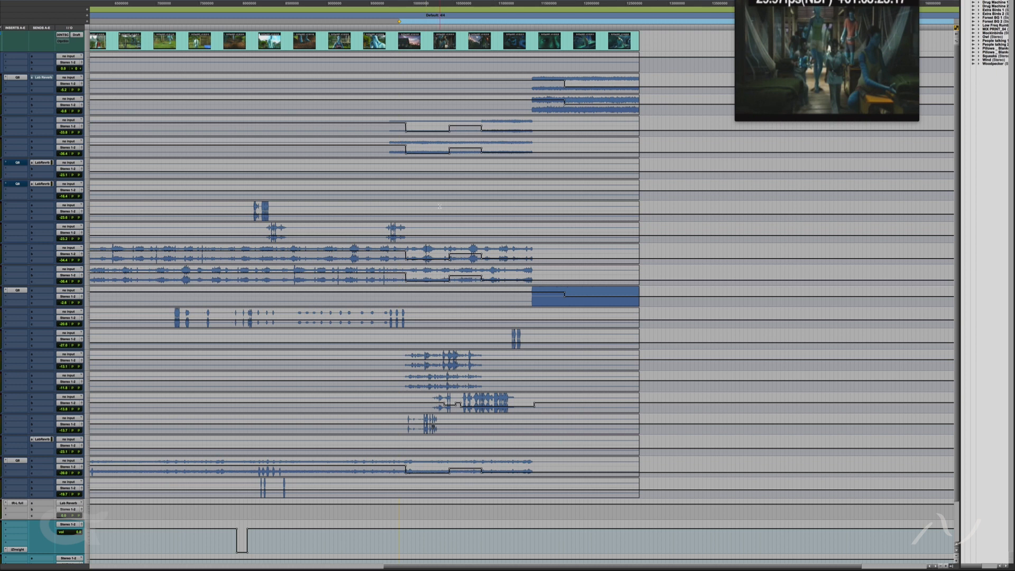
{"action": "left_click_drag", "start_coordinate": [422, 243], "coordinate": [446, 284]}
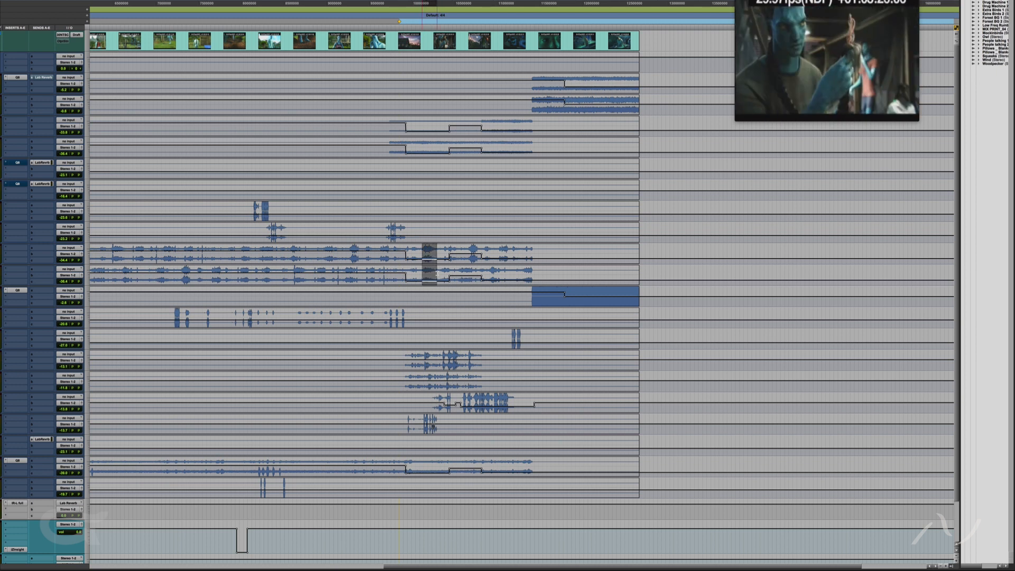
{"action": "key", "text": "space"}
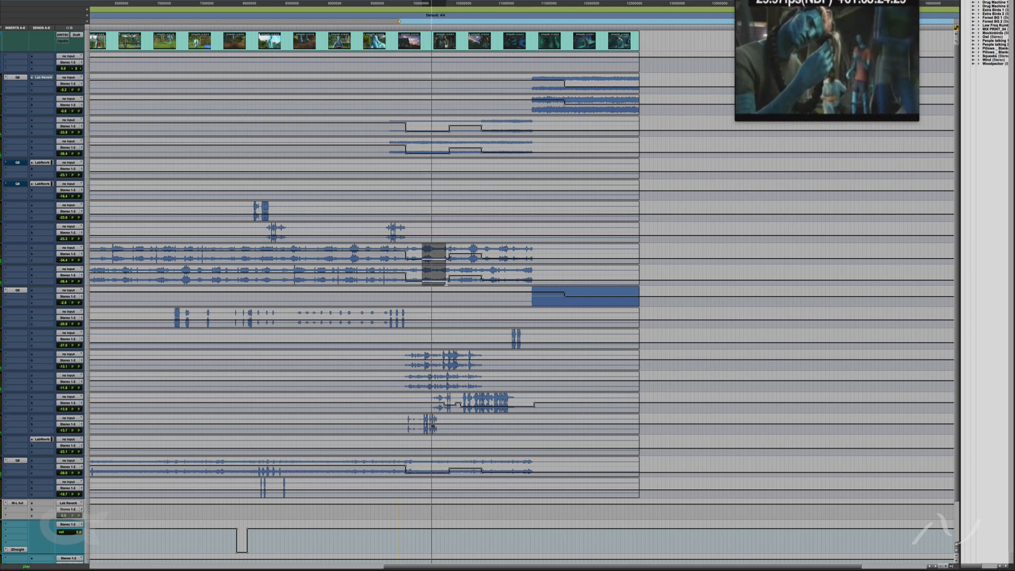
{"action": "left_click", "coordinate": [441, 275]}
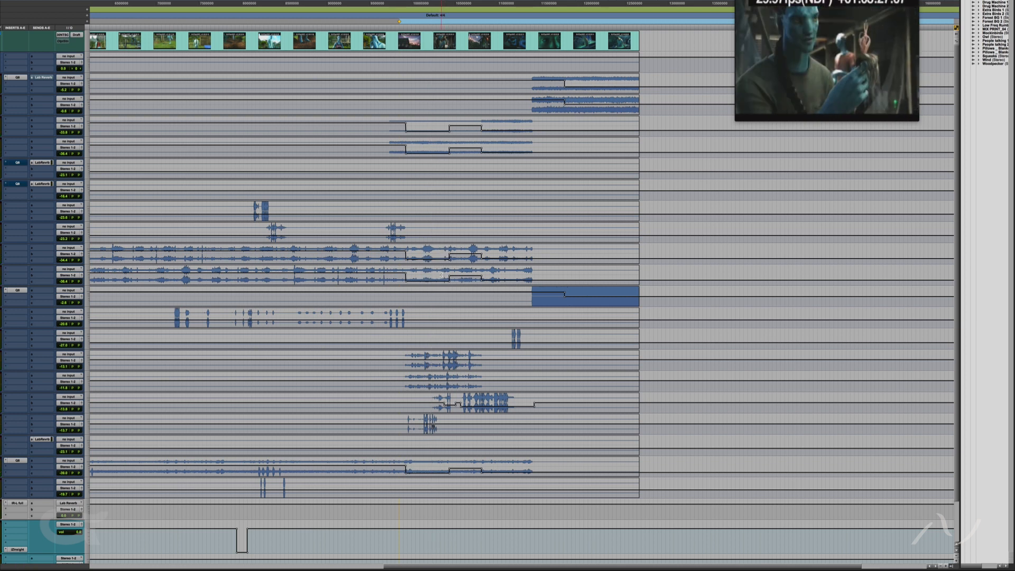
{"action": "key", "text": "space"}
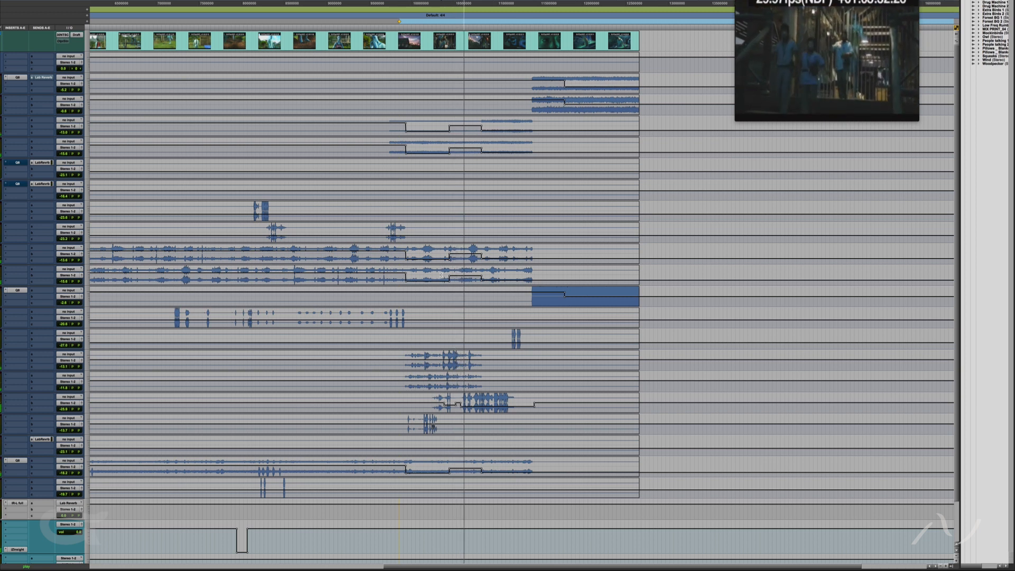
{"action": "left_click", "coordinate": [442, 275]}
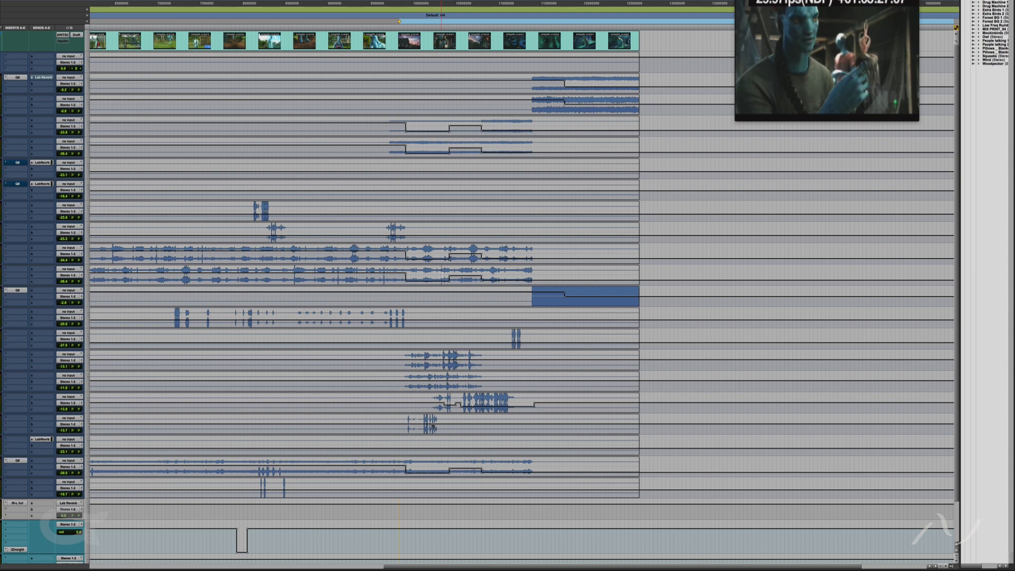
Step: Zoom out to show the whole ambience session, and shrink and re-enlarge the waveforms to compare them with the volume automation
{"action": "key", "text": "r"}
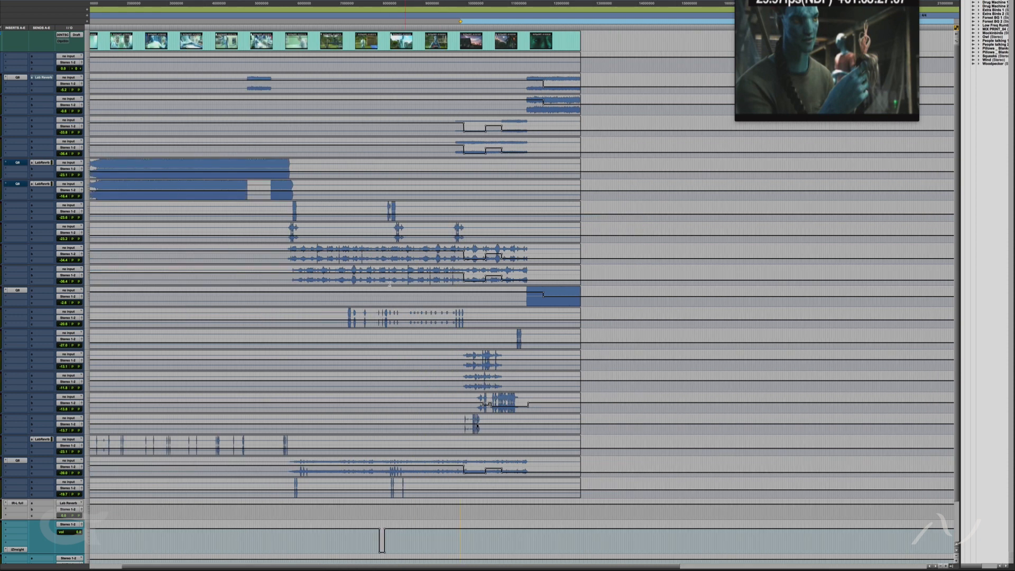
{"action": "key", "text": "r"}
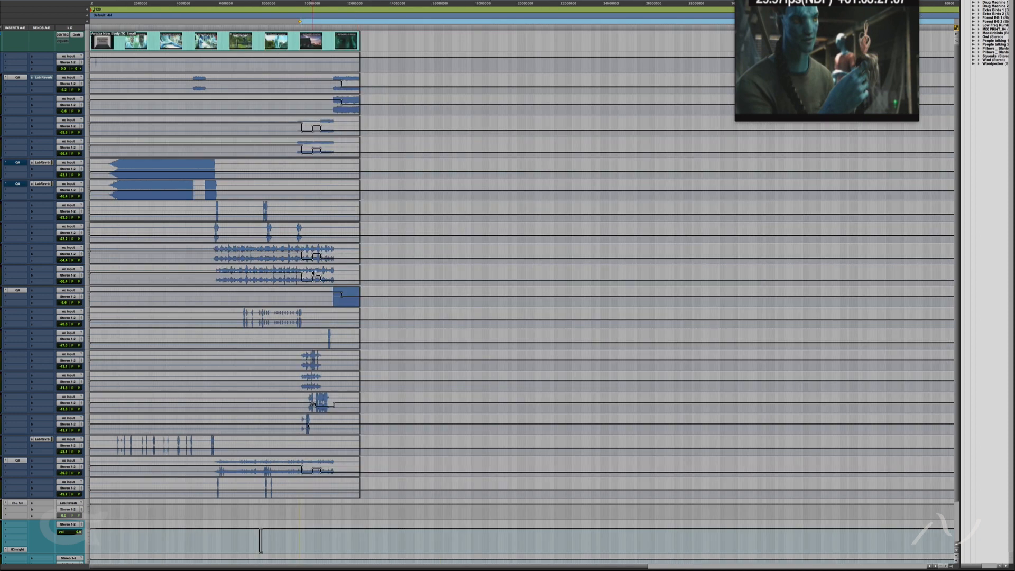
{"action": "key", "text": "alt+super+bracketleft"}
{"action": "key", "text": "alt+super+bracketleft"}
{"action": "key", "text": "alt+super+bracketleft"}
{"action": "key", "text": "alt+super+bracketleft"}
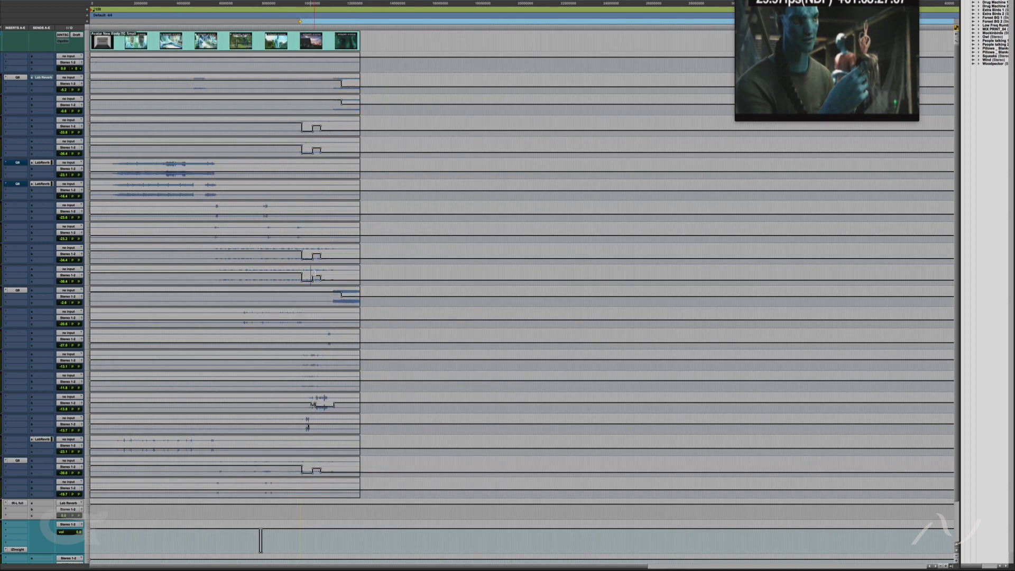
{"action": "key", "text": "alt+super+bracketright"}
{"action": "key", "text": "alt+super+bracketright"}
{"action": "key", "text": "alt+super+bracketright"}
{"action": "key", "text": "alt+super+bracketright"}
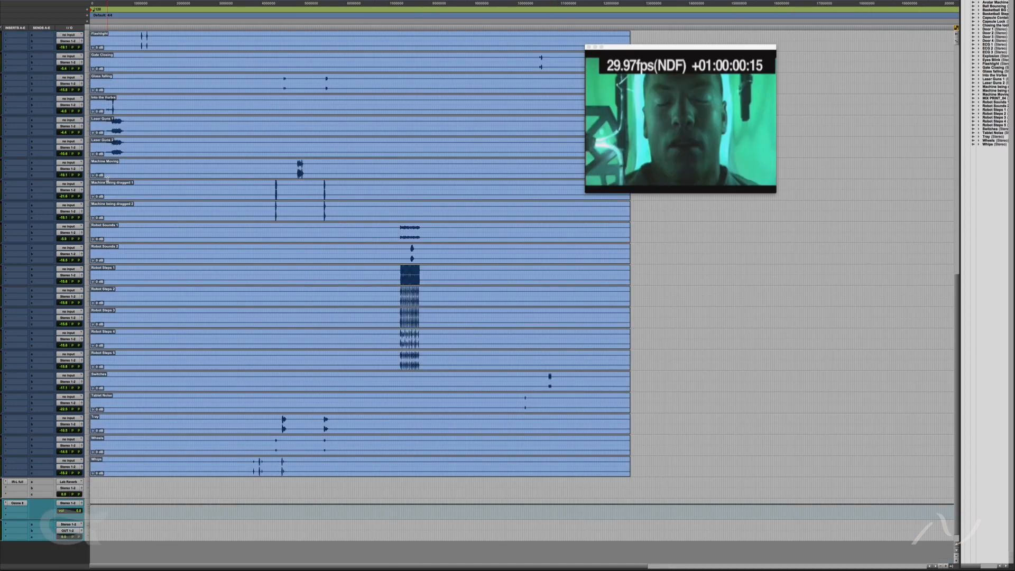
Step: Zoom in on the Sound FX session's timeline and look through its tracks from Whips up to Door 3
{"action": "key", "text": "t"}
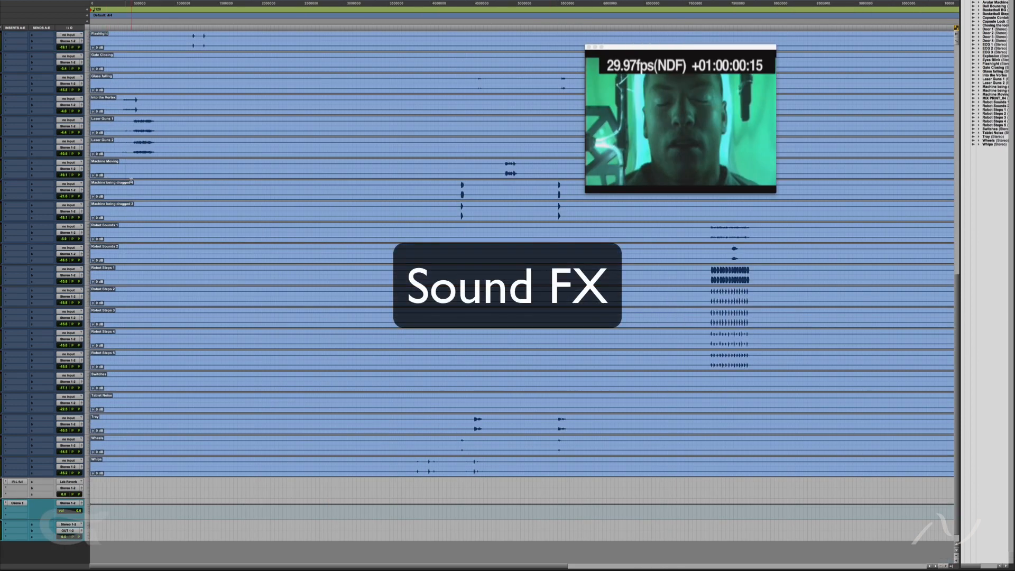
{"action": "scroll", "coordinate": [130, 180], "scroll_direction": "down", "scroll_amount": 1}
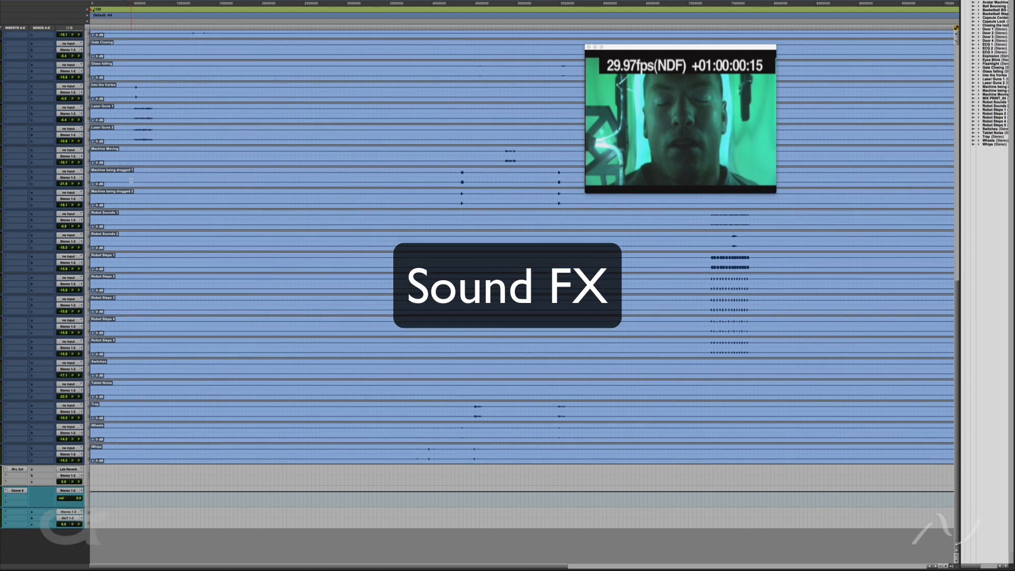
{"action": "scroll", "coordinate": [130, 181], "scroll_direction": "up", "scroll_amount": 4}
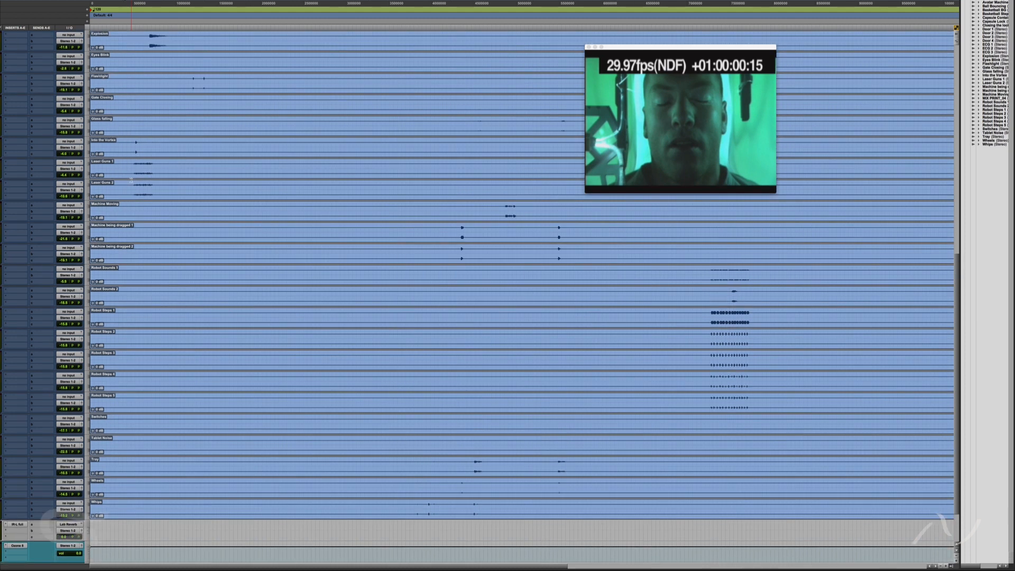
{"action": "scroll", "coordinate": [130, 180], "scroll_direction": "up", "scroll_amount": 8}
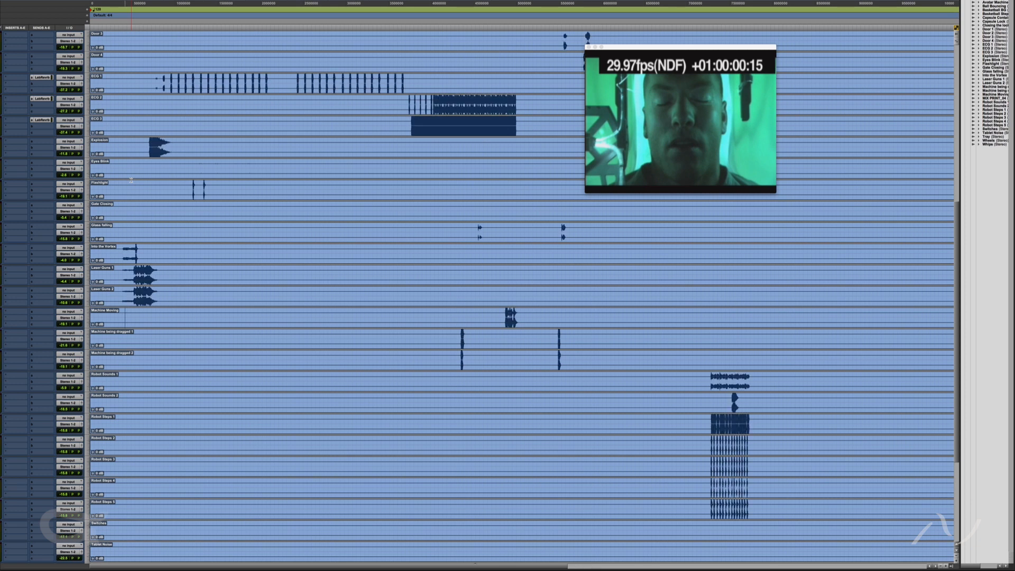
Step: Adjust the waveform height on the sound effects tracks and review them from the ECG tracks down to the master
{"action": "left_click", "coordinate": [170, 200]}
{"action": "key", "text": "super+alt+bracketleft"}
{"action": "key", "text": "super+alt+bracketleft"}
{"action": "key", "text": "super+alt+bracketleft"}
{"action": "key", "text": "super+alt+bracketleft"}
{"action": "key", "text": "super+alt+bracketleft"}
{"action": "key", "text": "super+alt+bracketleft"}
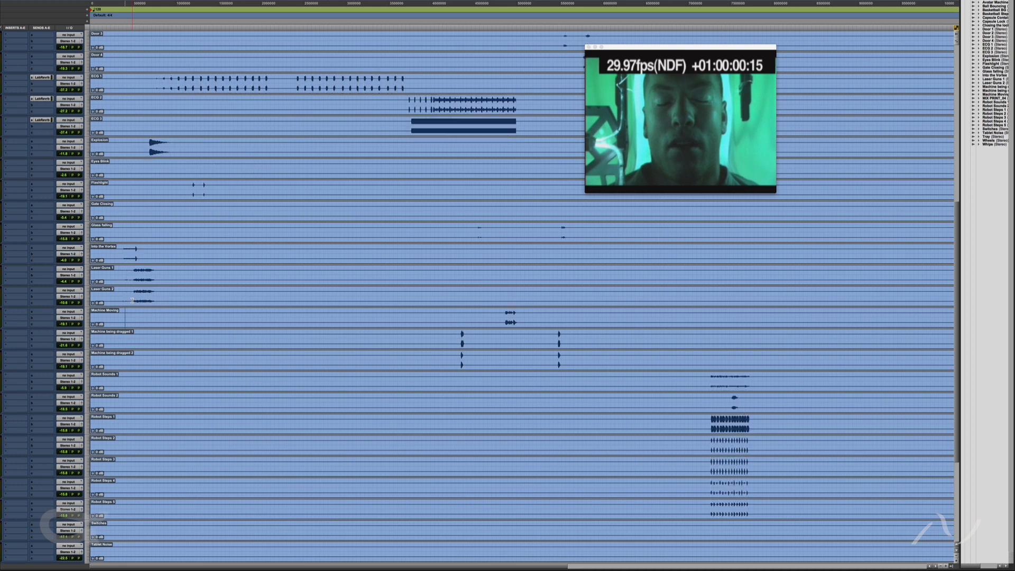
{"action": "key", "text": "super+alt+bracketright"}
{"action": "key", "text": "super+alt+bracketright"}
{"action": "key", "text": "super+alt+bracketright"}
{"action": "key", "text": "super+alt+bracketright"}
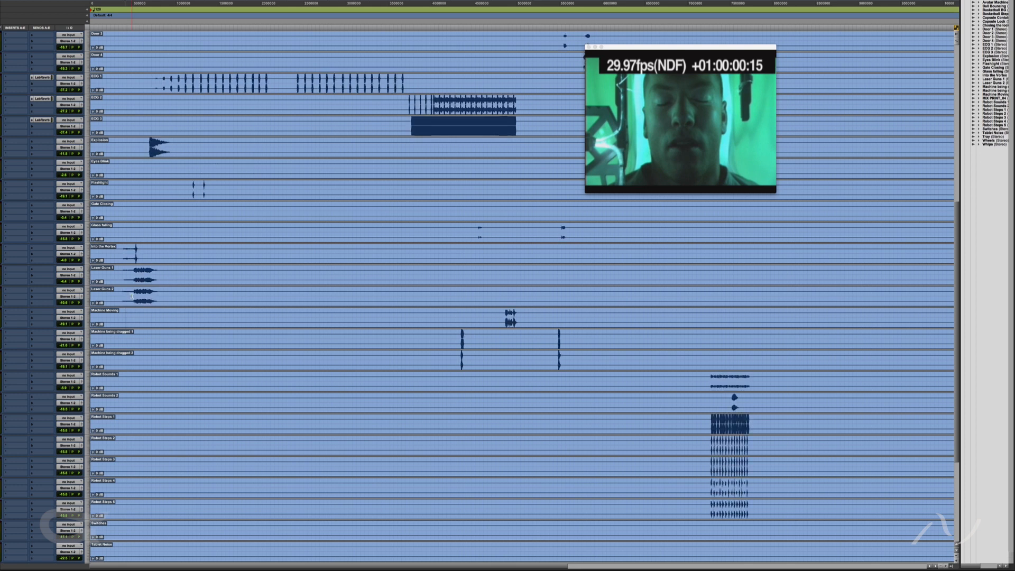
{"action": "scroll", "coordinate": [132, 296], "scroll_direction": "down", "scroll_amount": 3}
{"action": "scroll", "coordinate": [132, 296], "scroll_direction": "down", "scroll_amount": 3}
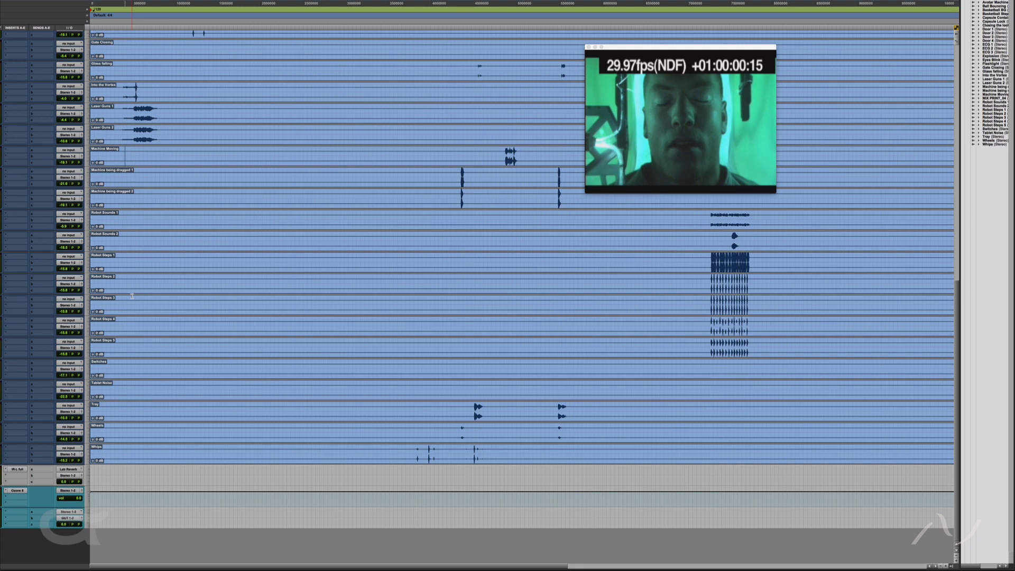
Step: Open the master track's Ozone plug-in to examine its Maximizer settings, close it, and return to the upper sound effects tracks
{"action": "left_click", "coordinate": [16, 491]}
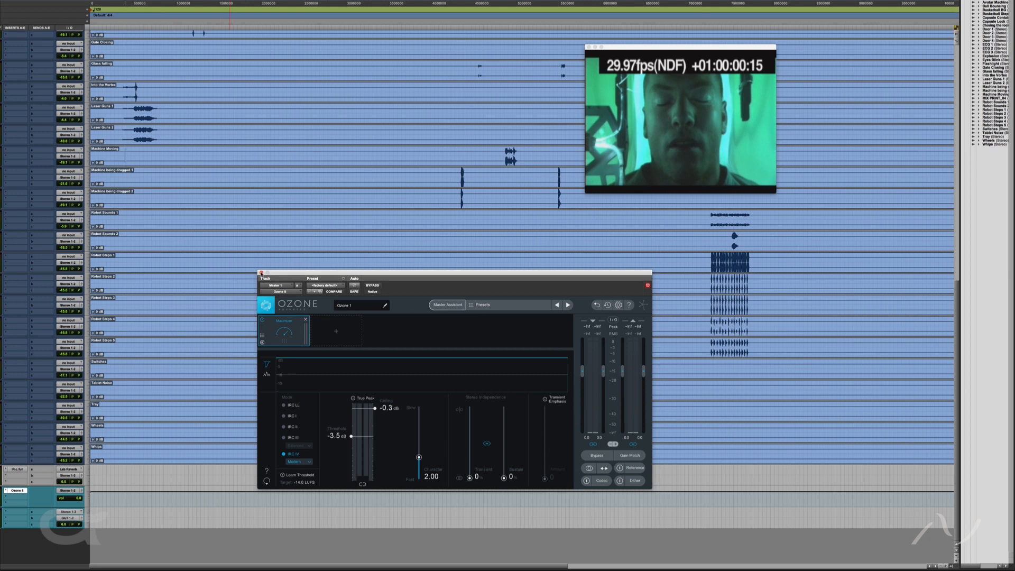
{"action": "left_click", "coordinate": [262, 273]}
{"action": "scroll", "coordinate": [183, 233], "scroll_direction": "up", "scroll_amount": 5}
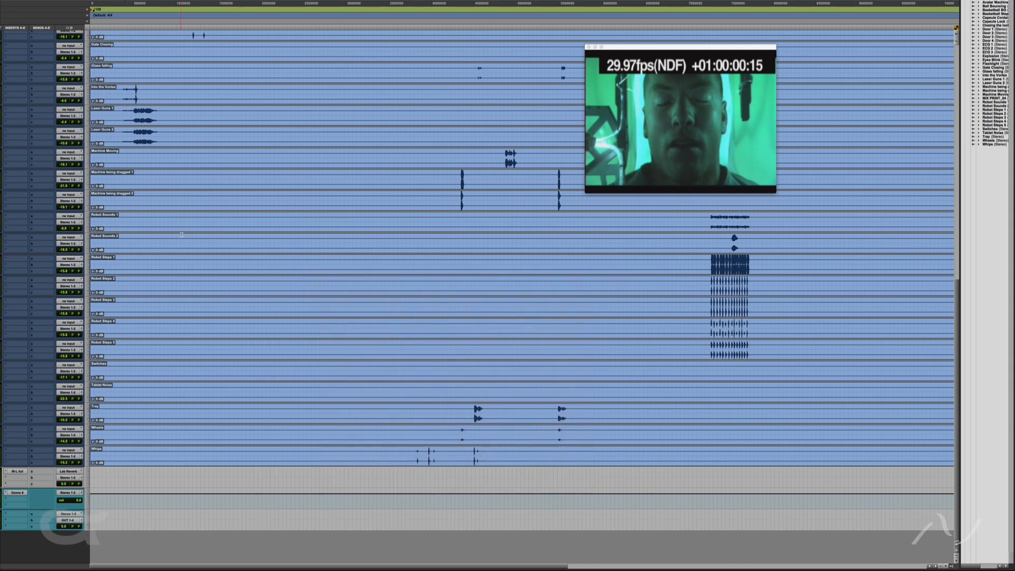
{"action": "scroll", "coordinate": [183, 233], "scroll_direction": "up", "scroll_amount": 6}
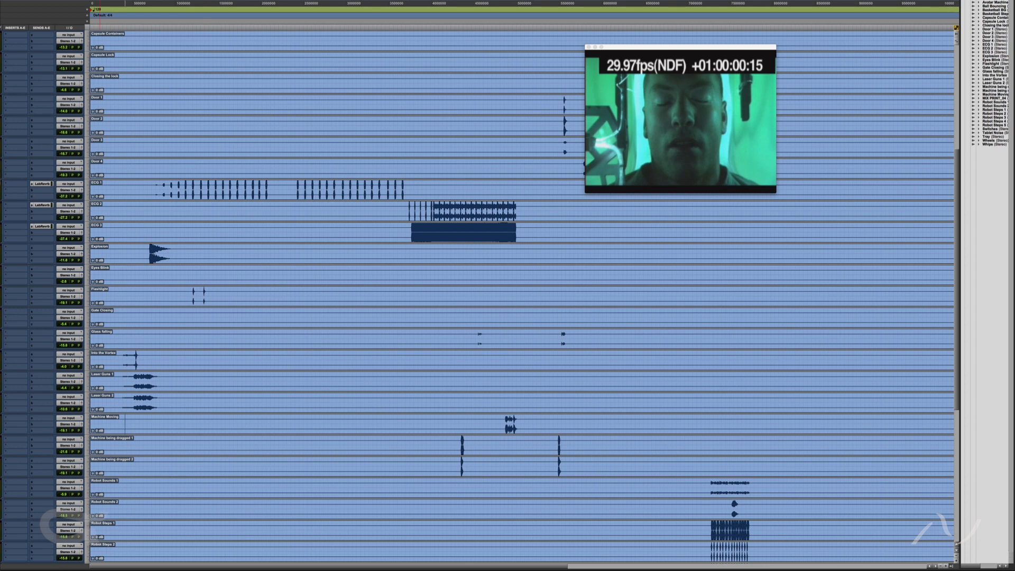
Step: Display volume automation on the sound effects tracks and play the opening from 00:59:59:15, just before Into the Vortex
{"action": "left_click", "coordinate": [231, 235]}
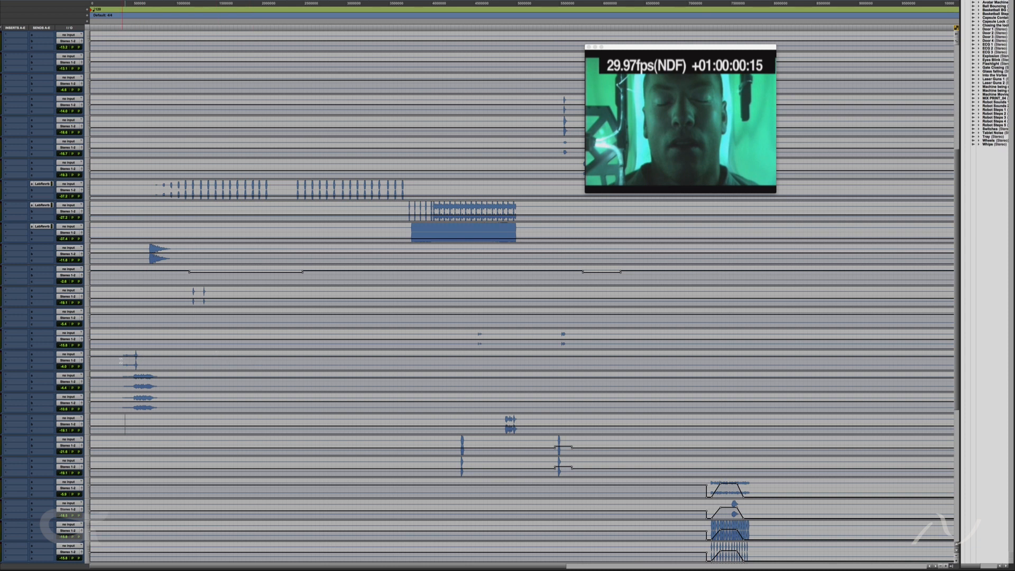
{"action": "left_click", "coordinate": [231, 358]}
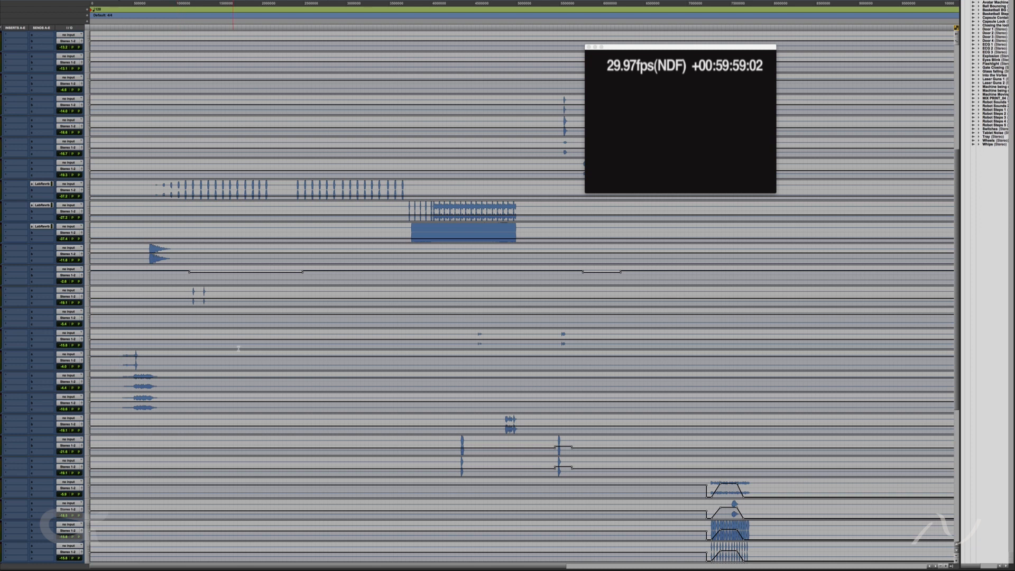
{"action": "scroll", "coordinate": [242, 350], "scroll_direction": "down", "scroll_amount": 4}
{"action": "scroll", "coordinate": [242, 350], "scroll_direction": "down", "scroll_amount": 1}
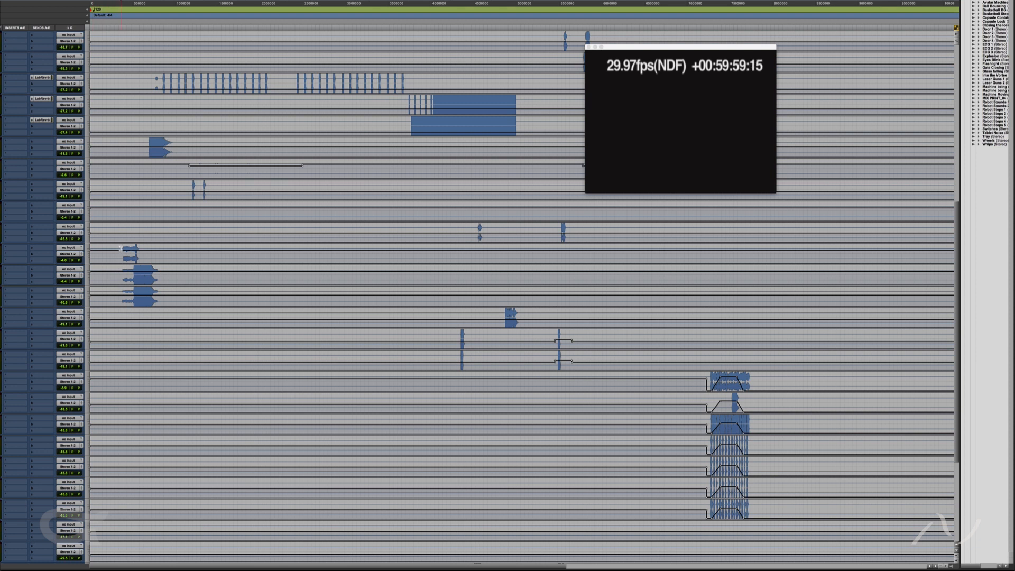
{"action": "key", "text": "space"}
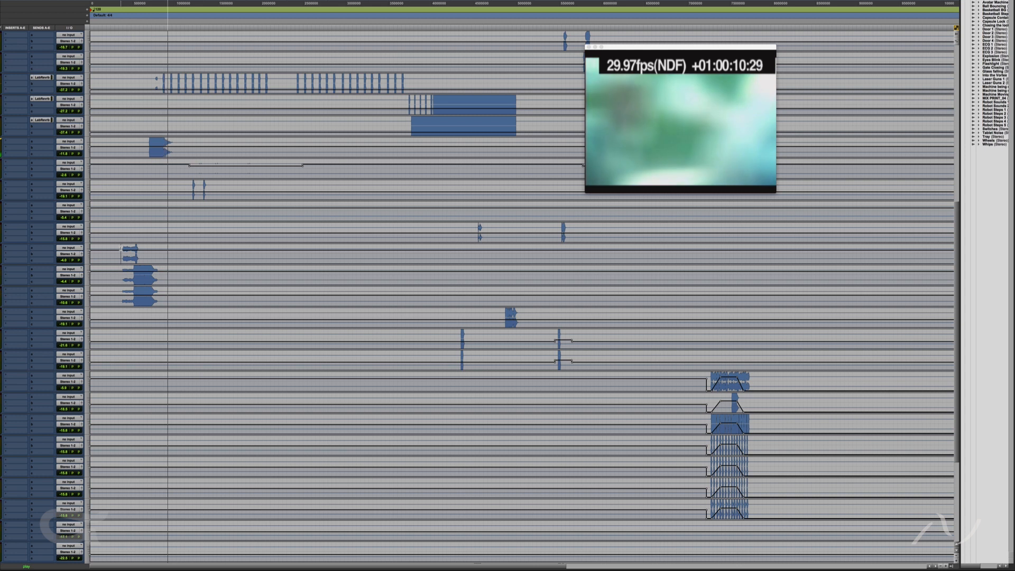
{"action": "key", "text": "space"}
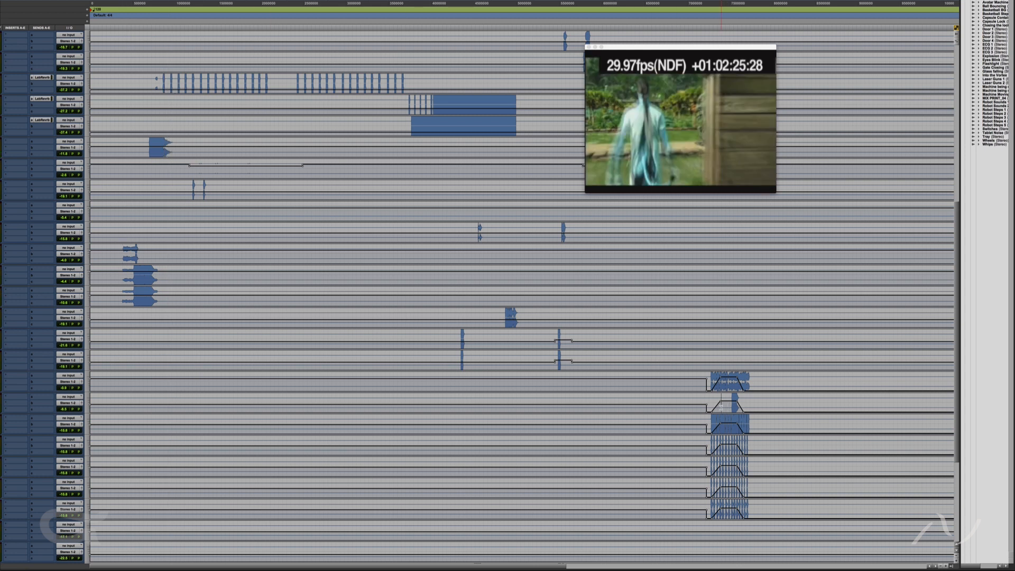
Step: Zoom in on the volume automation around the Robot Sounds and Robot Steps clips
{"action": "scroll", "coordinate": [721, 406], "scroll_direction": "right", "scroll_amount": 10}
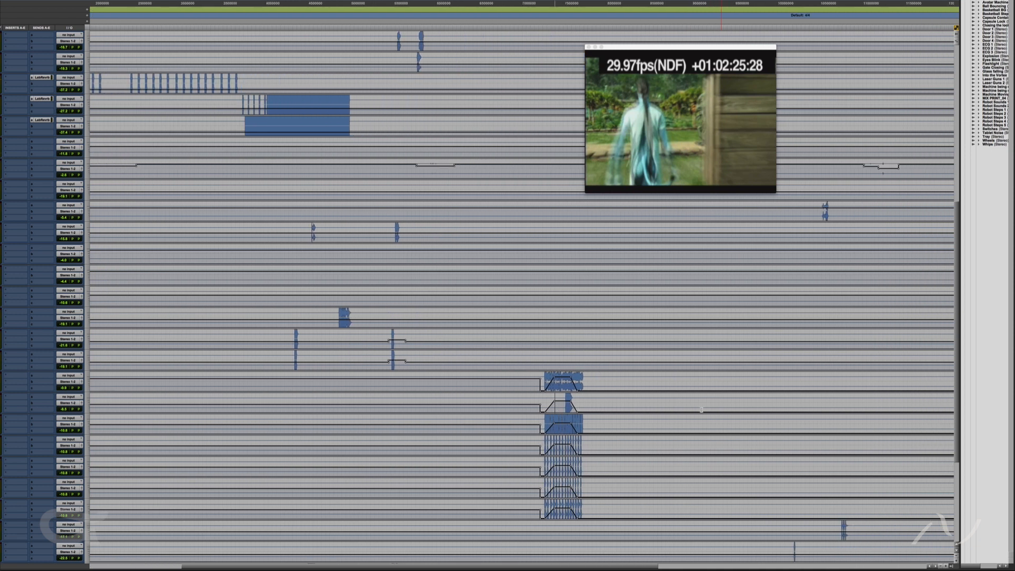
{"action": "left_click", "coordinate": [582, 422]}
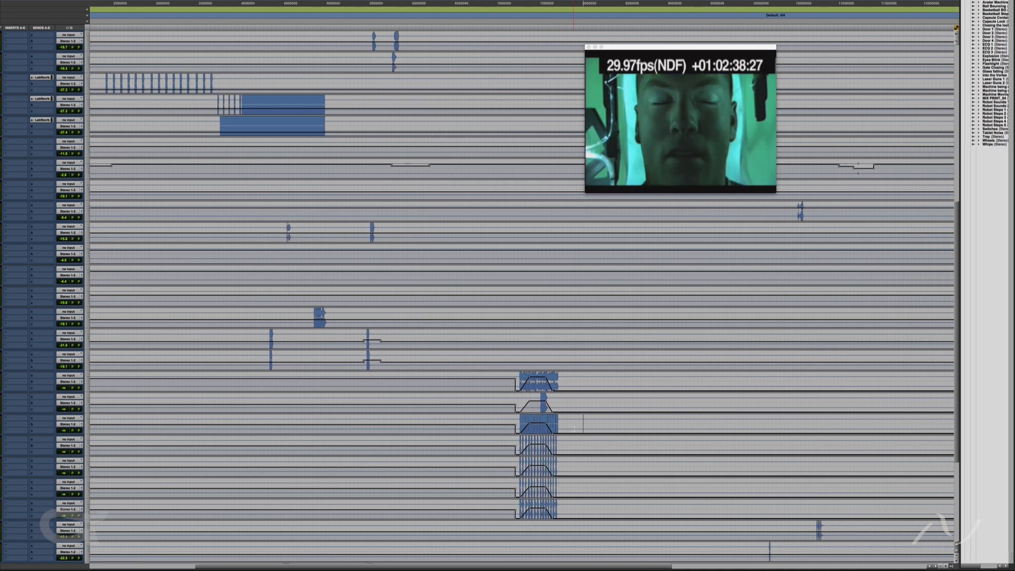
{"action": "key", "text": "t"}
{"action": "key", "text": "t"}
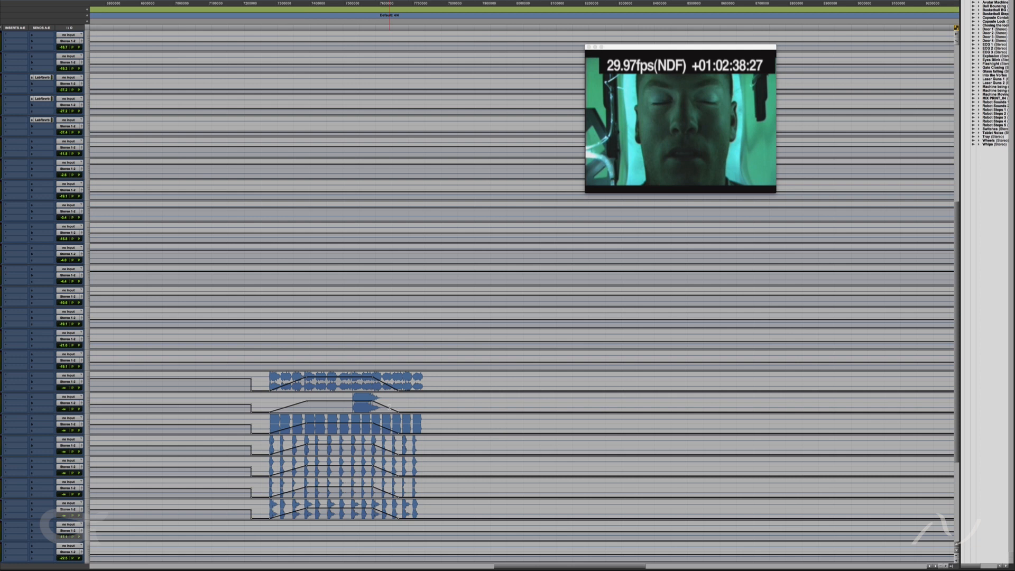
Step: Play the Robot Sounds and Robot Steps clips from 01:02:23:01 to hear their volume automation
{"action": "left_click", "coordinate": [262, 387]}
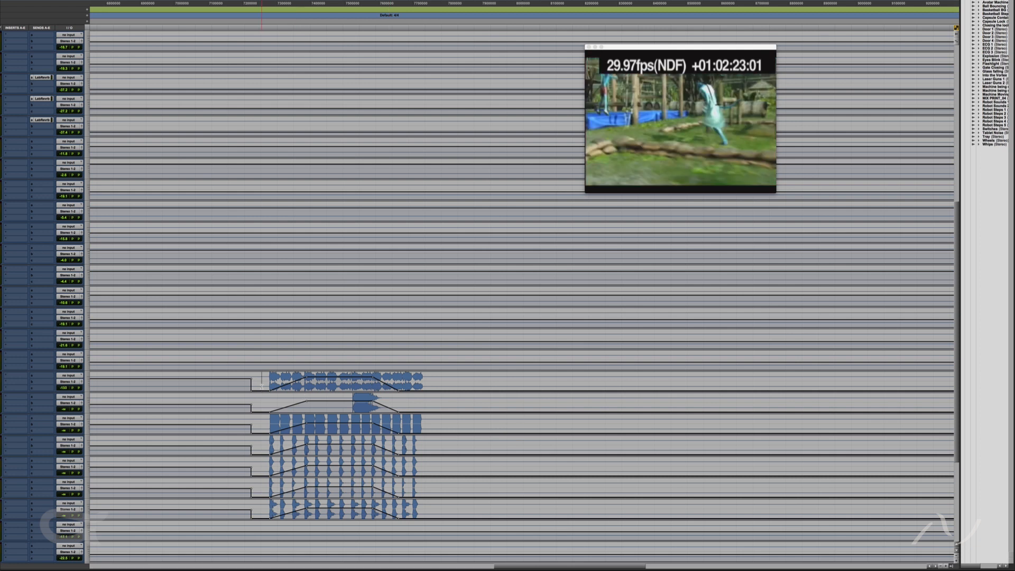
{"action": "key", "text": "space"}
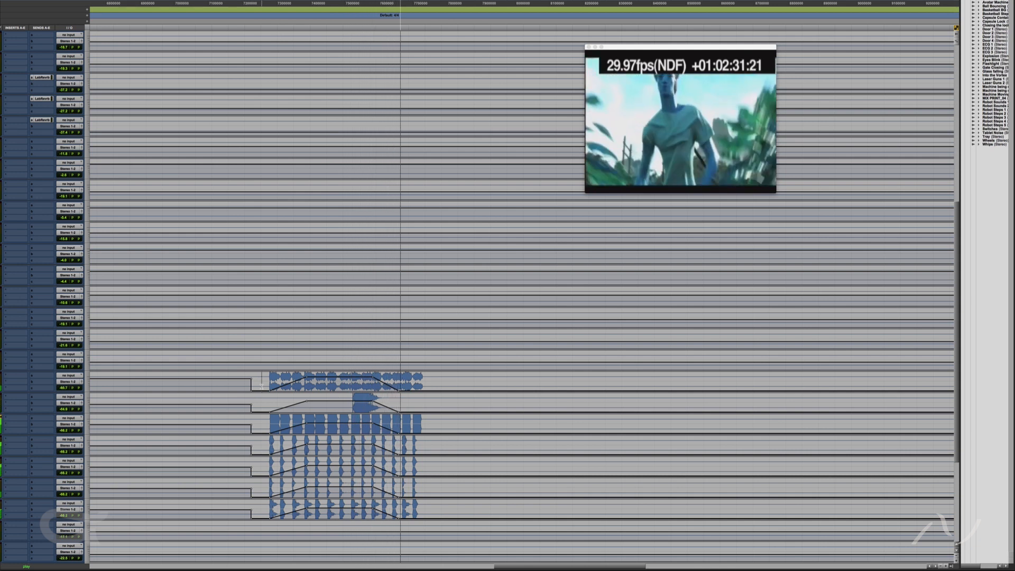
{"action": "key", "text": "space"}
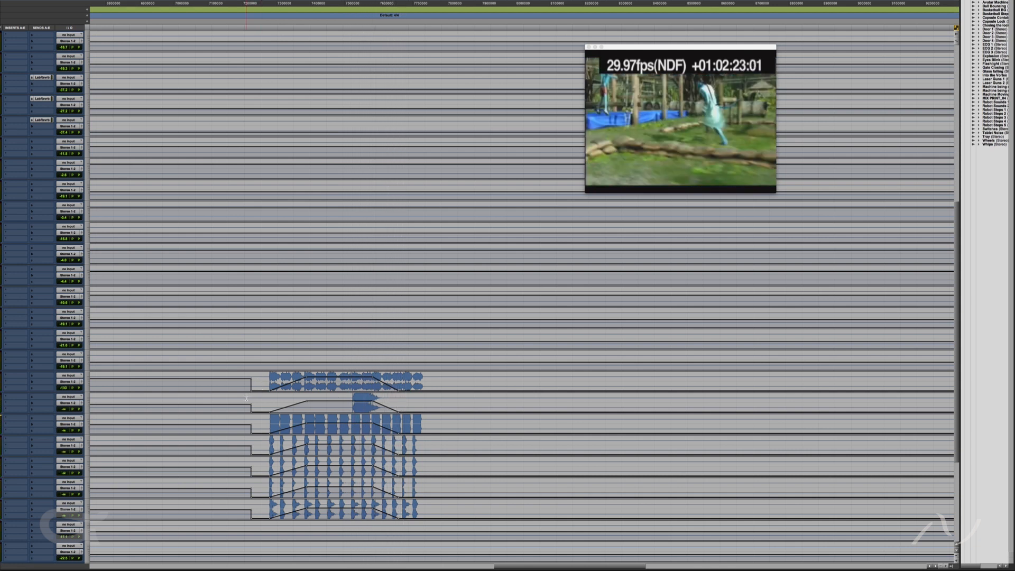
{"action": "left_click", "coordinate": [10, 392]}
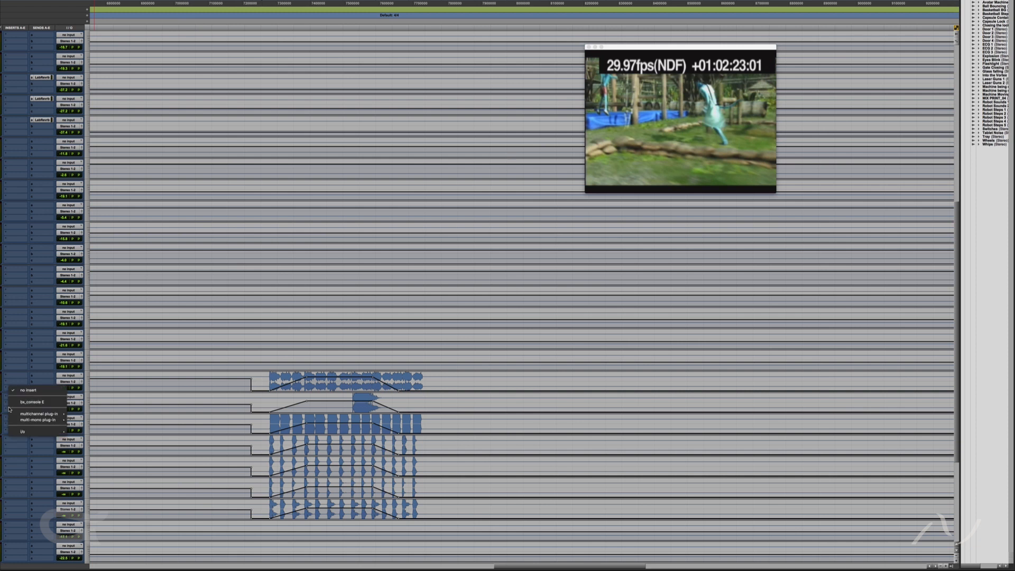
{"action": "left_click", "coordinate": [2, 400]}
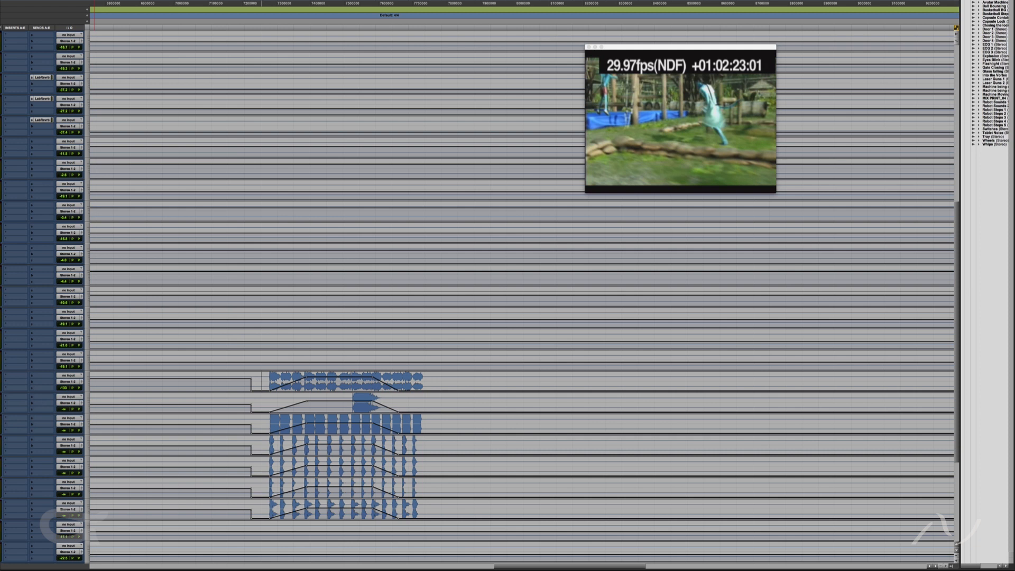
Step: Enlarge the sound effects tracks and reveal the pan automation lanes beneath the second Robot Sounds track
{"action": "key", "text": "ctrl+alt+Up"}
{"action": "key", "text": "ctrl+alt+Up"}
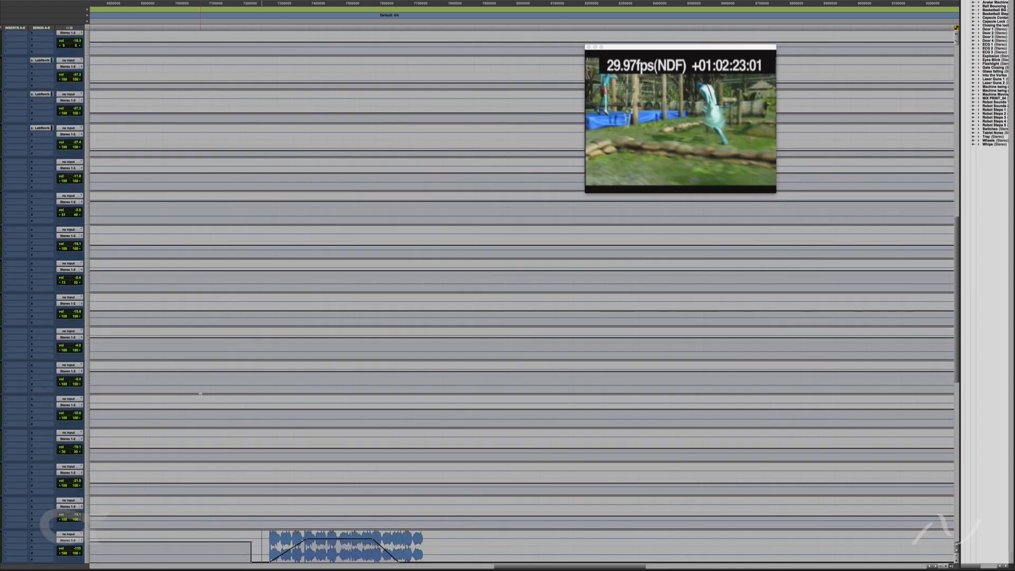
{"action": "scroll", "coordinate": [278, 403], "scroll_direction": "down", "scroll_amount": 4}
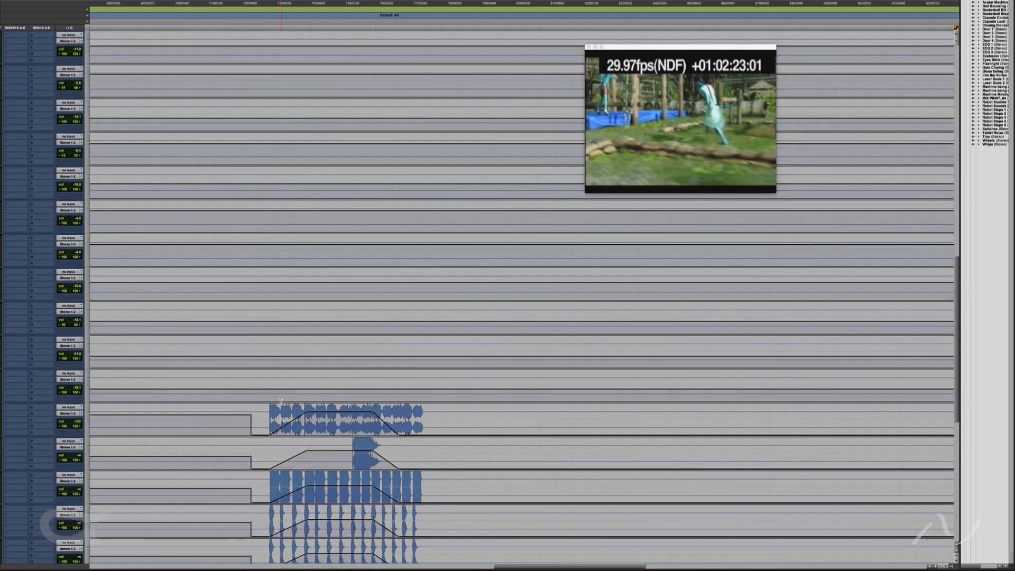
{"action": "scroll", "coordinate": [281, 403], "scroll_direction": "down", "scroll_amount": 5}
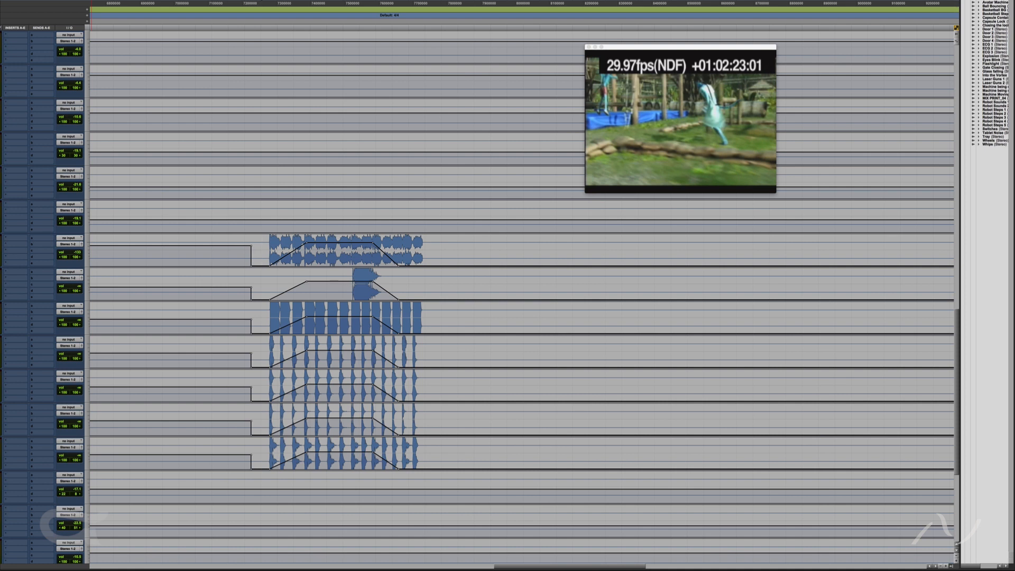
{"action": "left_click", "coordinate": [1, 297]}
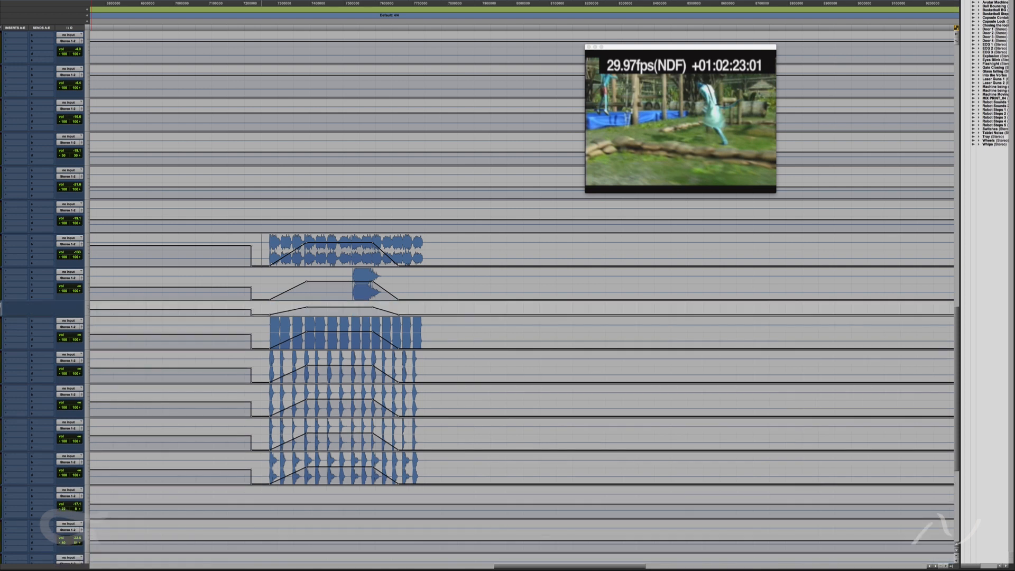
{"action": "mouse_move", "coordinate": [1, 321]}
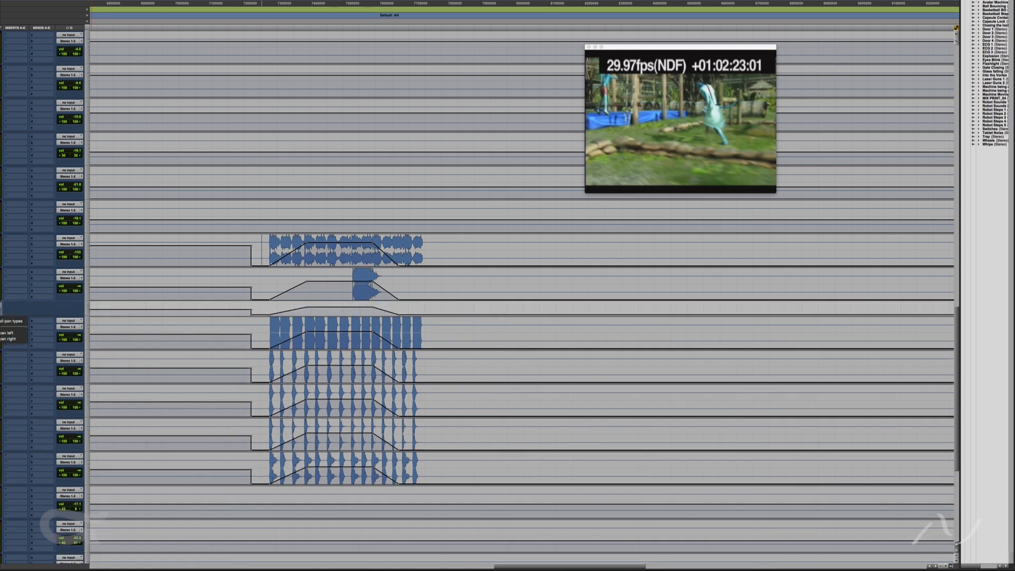
{"action": "left_click", "coordinate": [1, 321]}
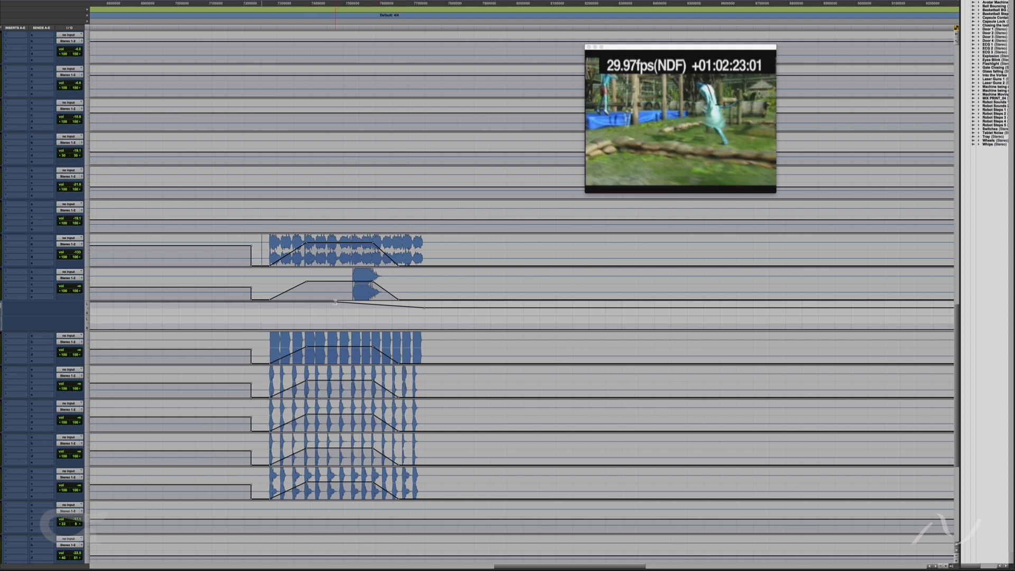
Step: Play the robot clips from 01:02:22:25 to hear the panning, and hide the pan automation lanes
{"action": "left_click", "coordinate": [258, 253]}
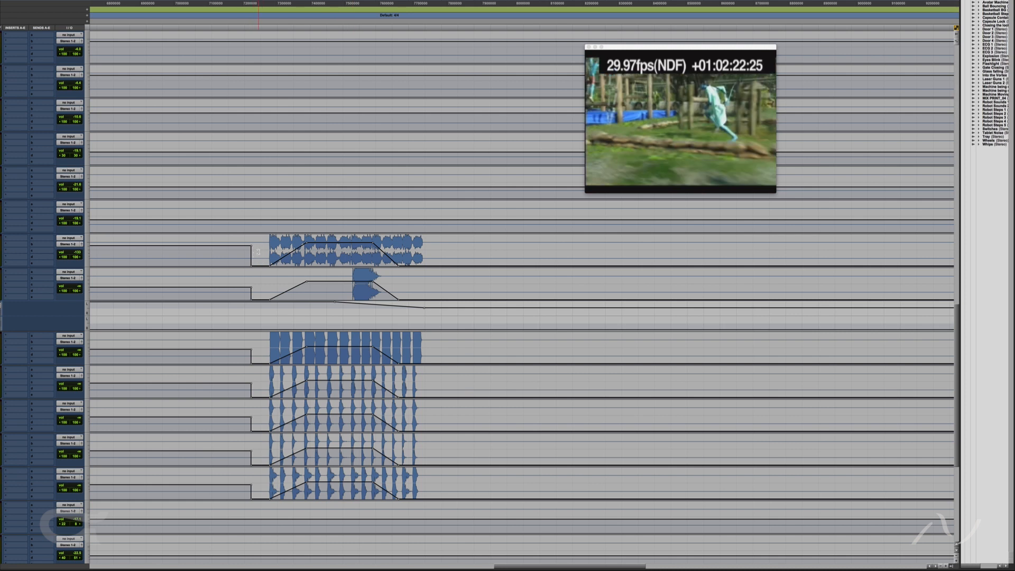
{"action": "key", "text": "space"}
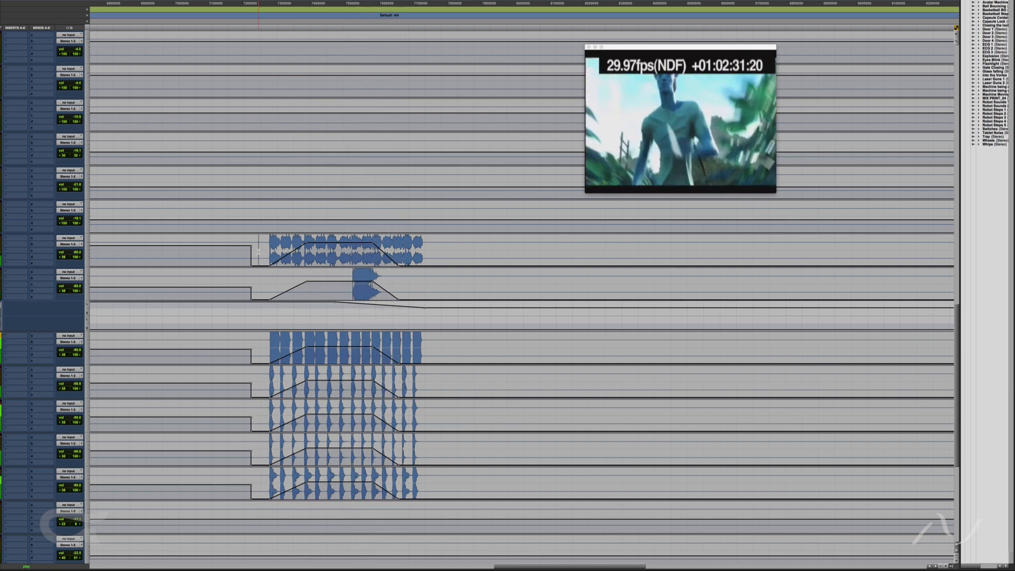
{"action": "key", "text": "space"}
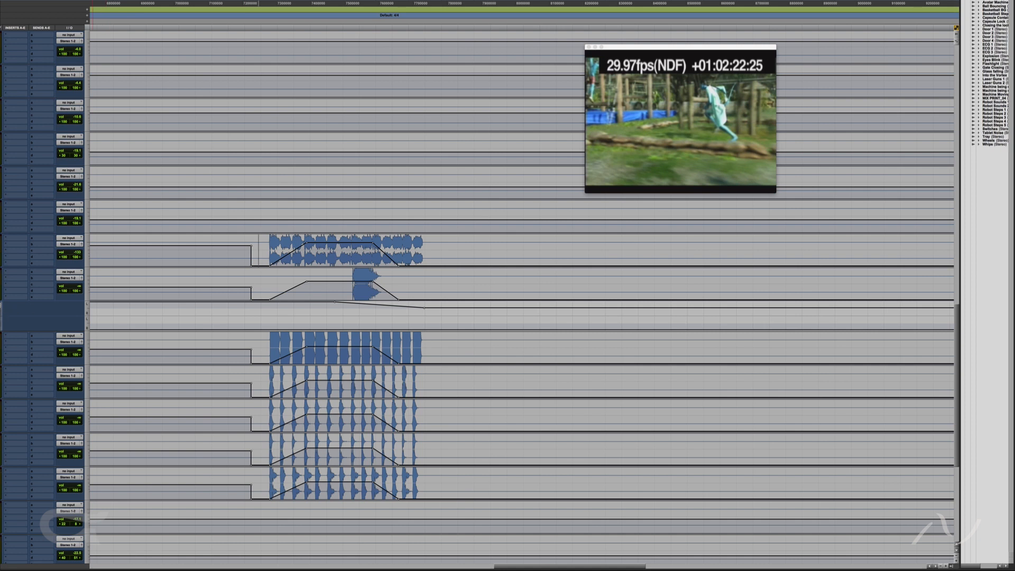
{"action": "left_click", "coordinate": [1, 297]}
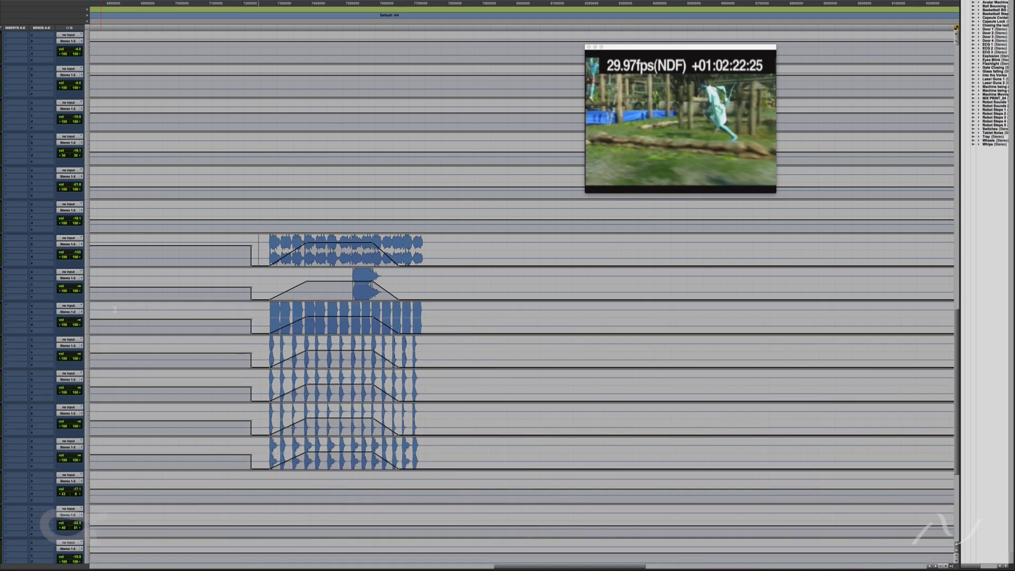
Step: Play the lowest sound effects tracks from 01:01:22:13 to hear the raised volume automation around their short clips
{"action": "key", "text": "r"}
{"action": "key", "text": "r"}
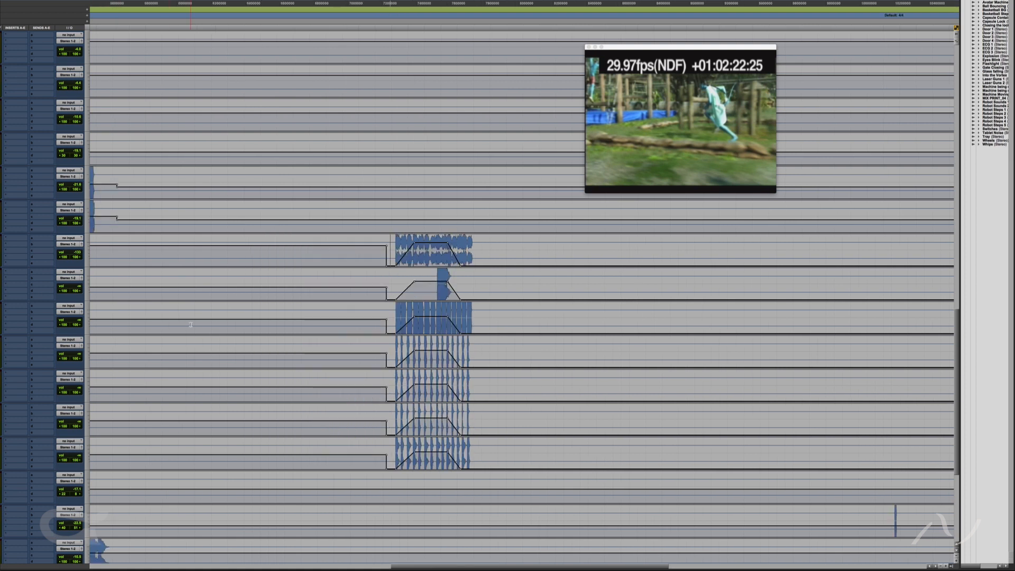
{"action": "key", "text": "r"}
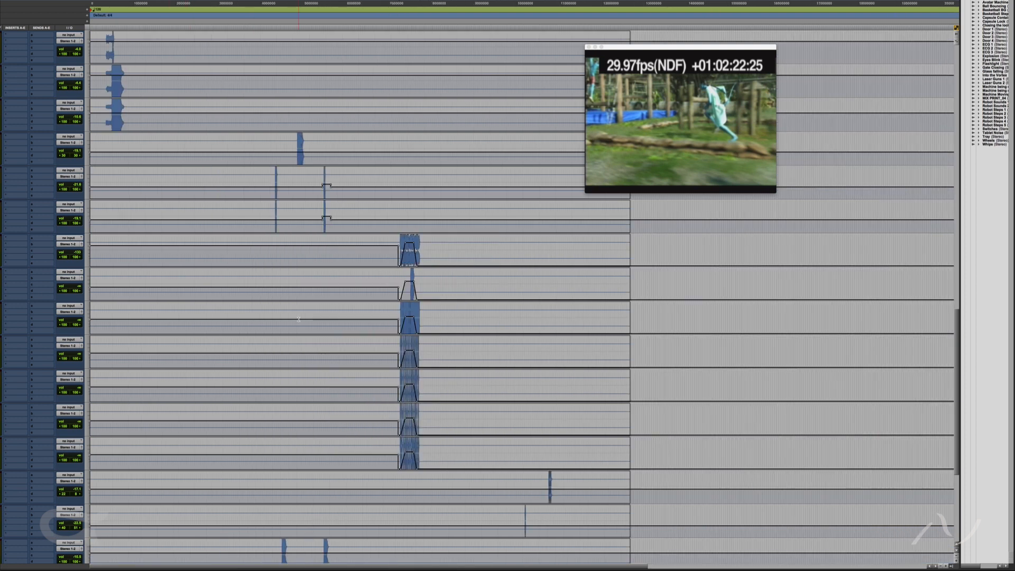
{"action": "scroll", "coordinate": [299, 319], "scroll_direction": "right", "scroll_amount": 3}
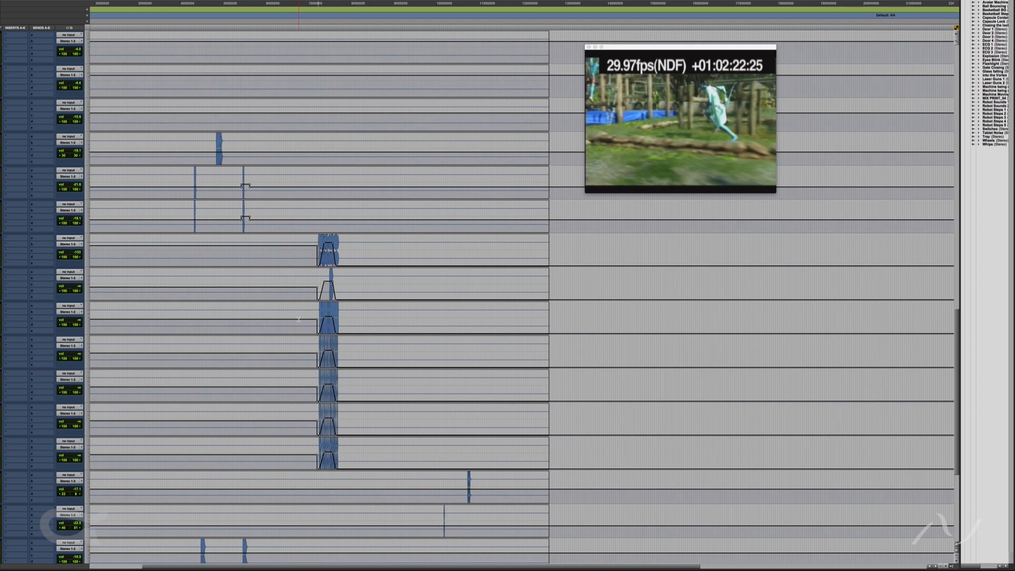
{"action": "scroll", "coordinate": [299, 319], "scroll_direction": "down", "scroll_amount": 4}
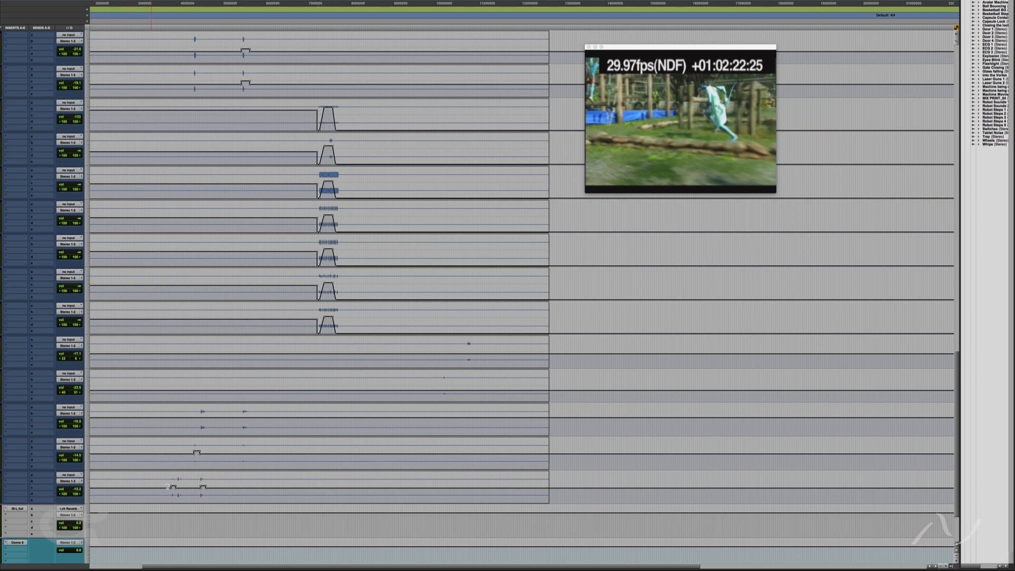
{"action": "left_click", "coordinate": [192, 462]}
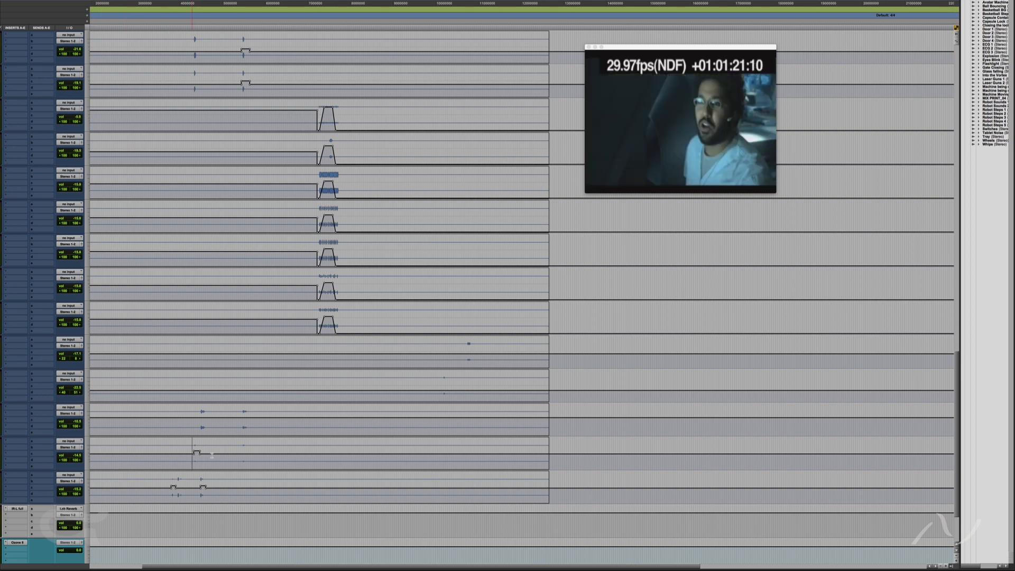
{"action": "key", "text": "t"}
{"action": "key", "text": "t"}
{"action": "key", "text": "t"}
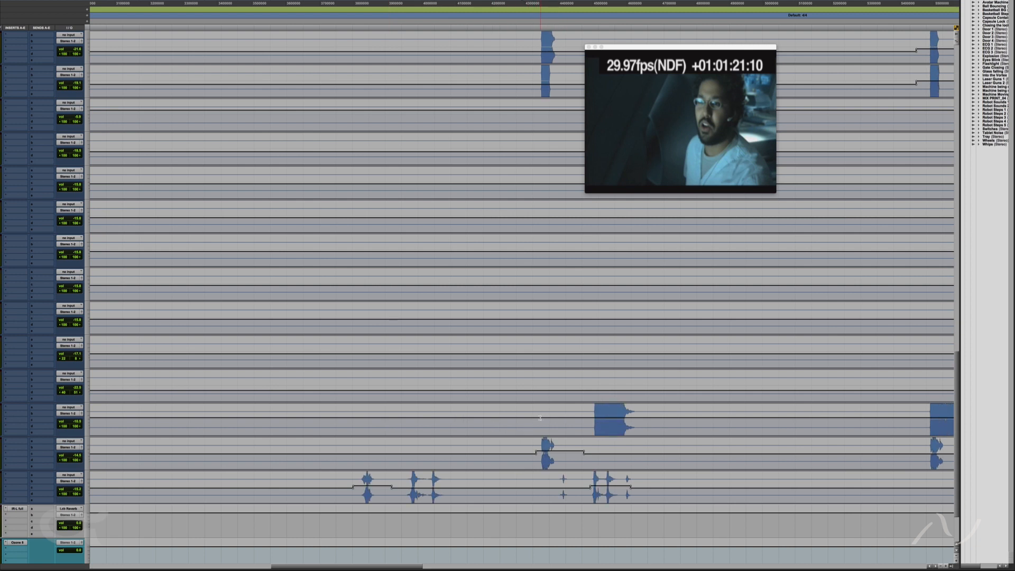
{"action": "key", "text": "space"}
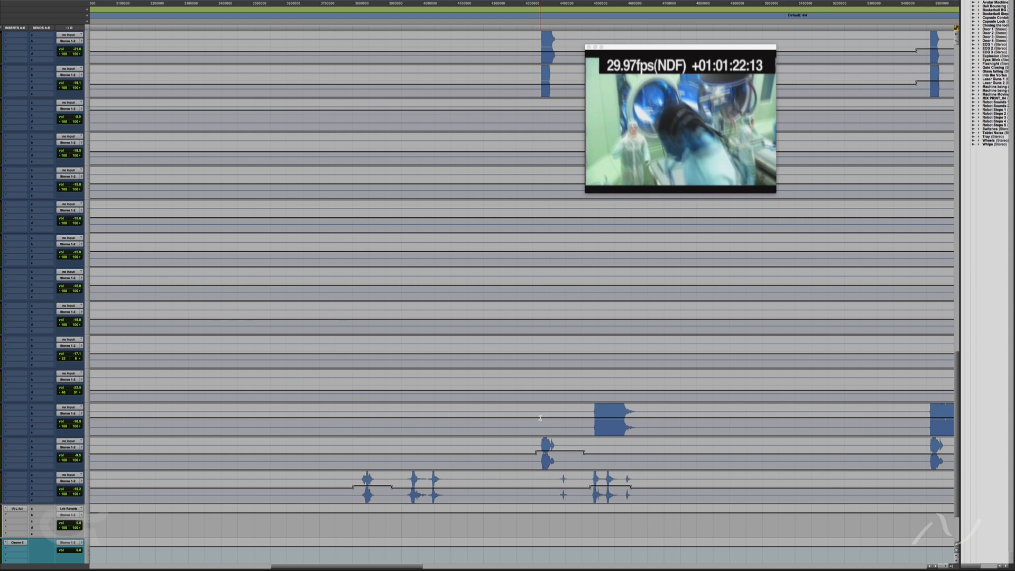
{"action": "key", "text": "space"}
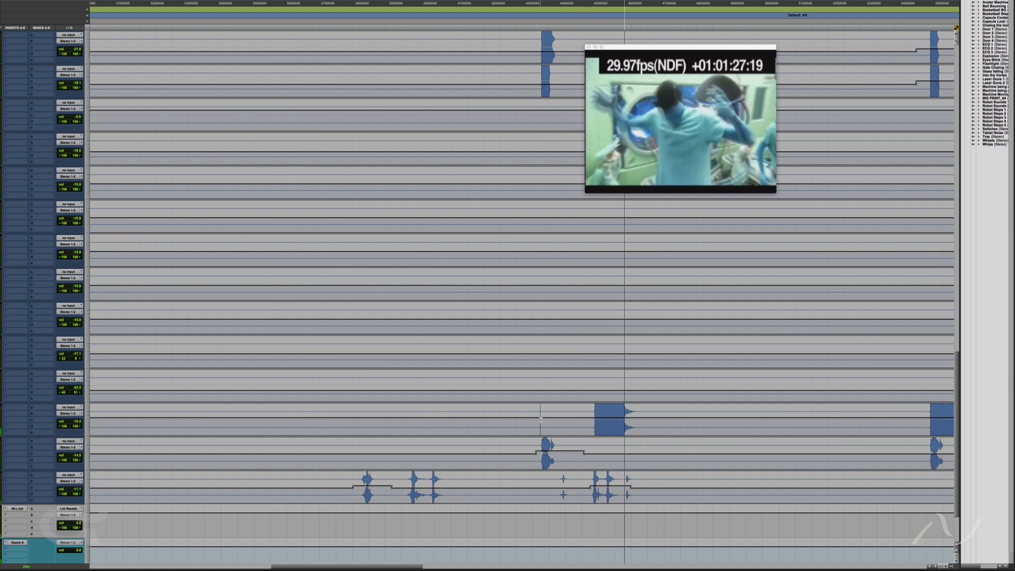
{"action": "key", "text": "space"}
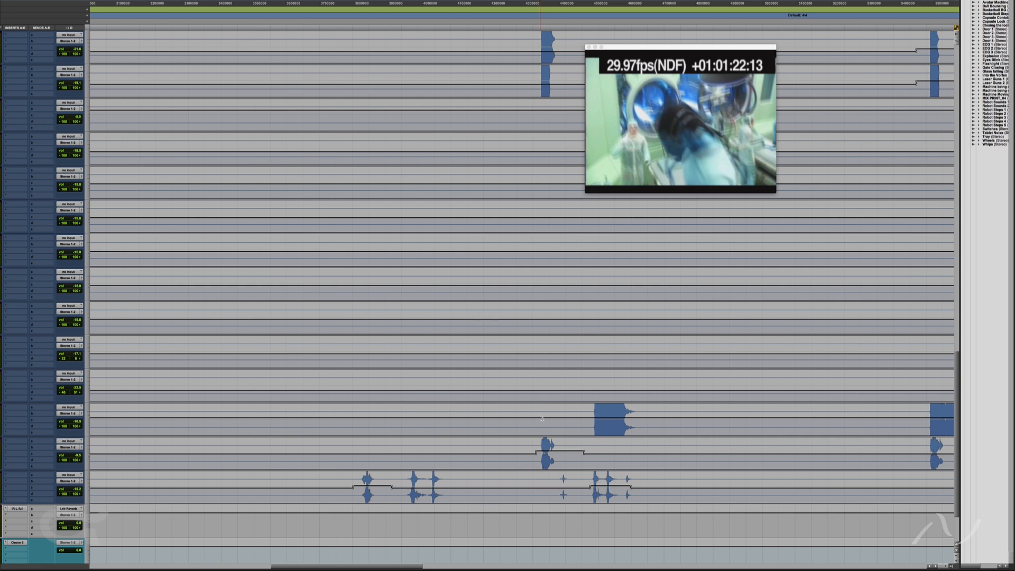
Step: Review the sound effects tracks' volume automation across the whole scene, from the lowest tracks upward
{"action": "key", "text": "r"}
{"action": "key", "text": "r"}
{"action": "key", "text": "r"}
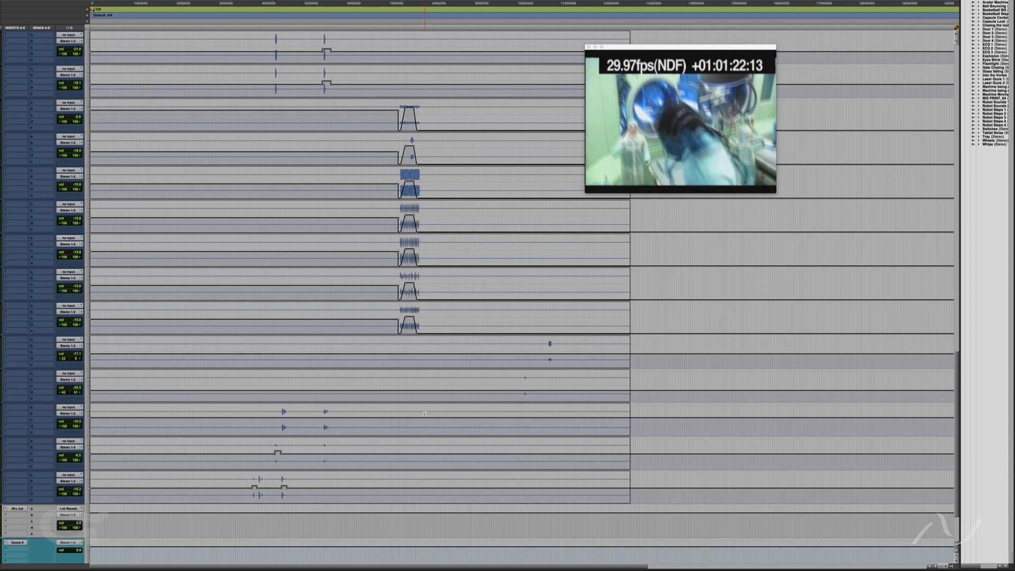
{"action": "scroll", "coordinate": [353, 407], "scroll_direction": "up", "scroll_amount": 6}
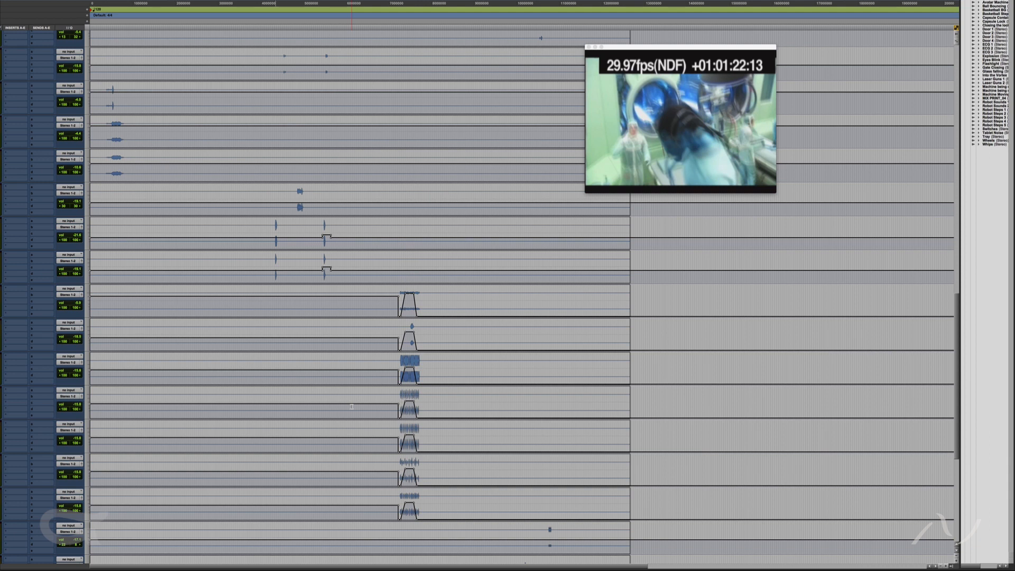
{"action": "scroll", "coordinate": [352, 407], "scroll_direction": "up", "scroll_amount": 1}
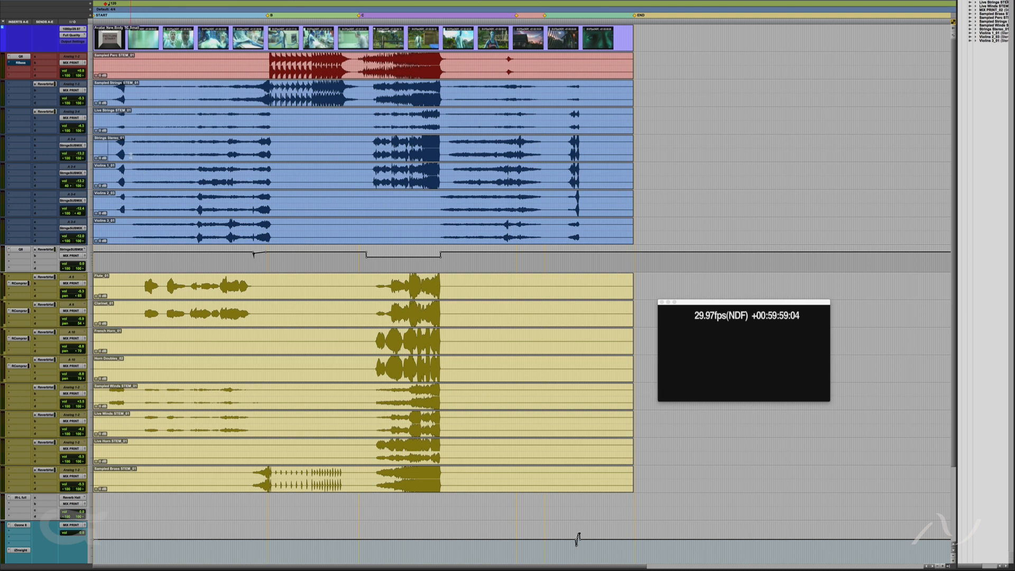
Step: In the music session, select an early passage of the Sampled Strings and Live Strings stems, and examine the strings submix's Q10 equalizer
{"action": "left_click_drag", "start_coordinate": [127, 89], "coordinate": [170, 120]}
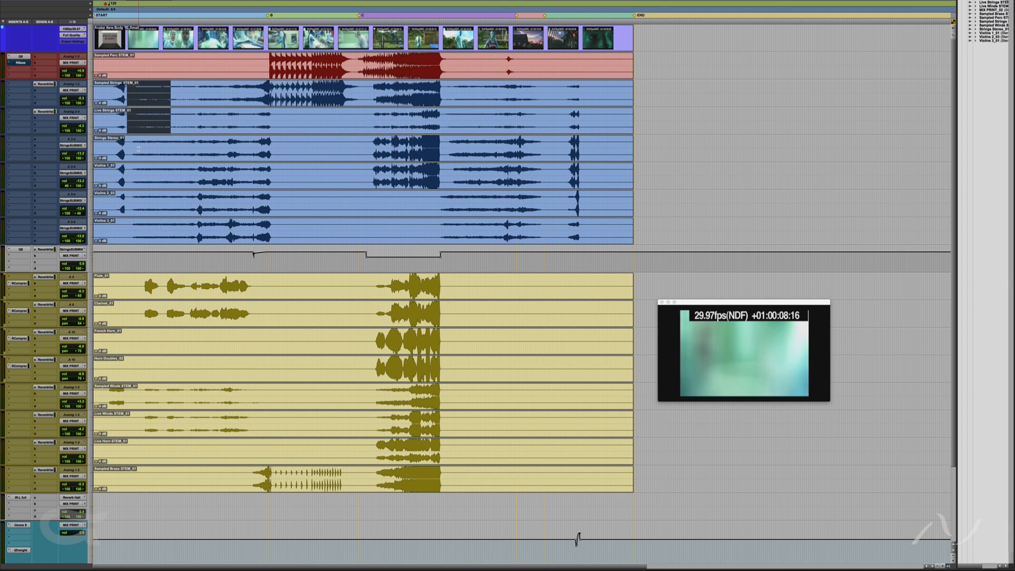
{"action": "left_click", "coordinate": [21, 249]}
{"action": "left_click_drag", "start_coordinate": [382, 282], "coordinate": [353, 96]}
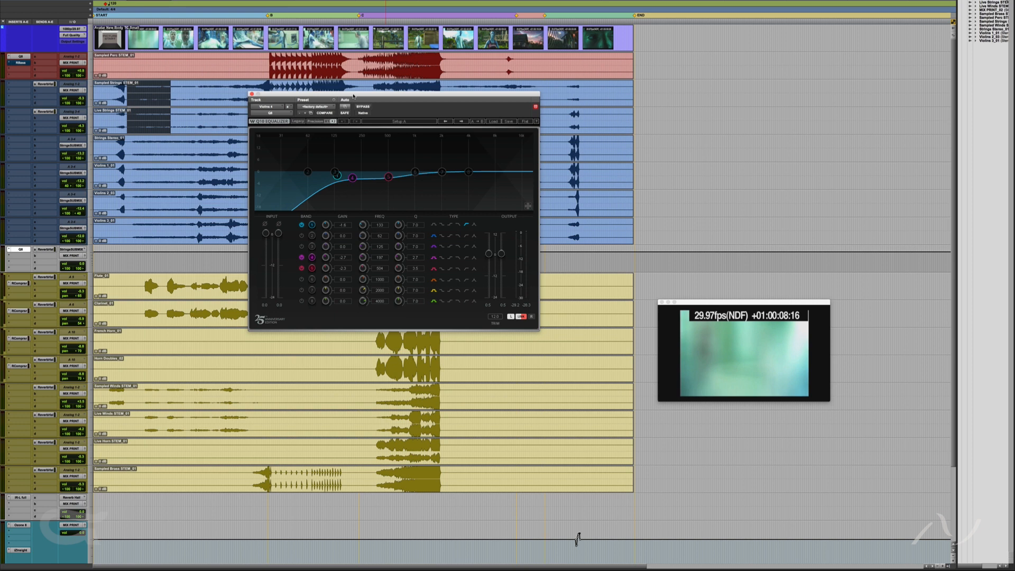
{"action": "left_click", "coordinate": [252, 94]}
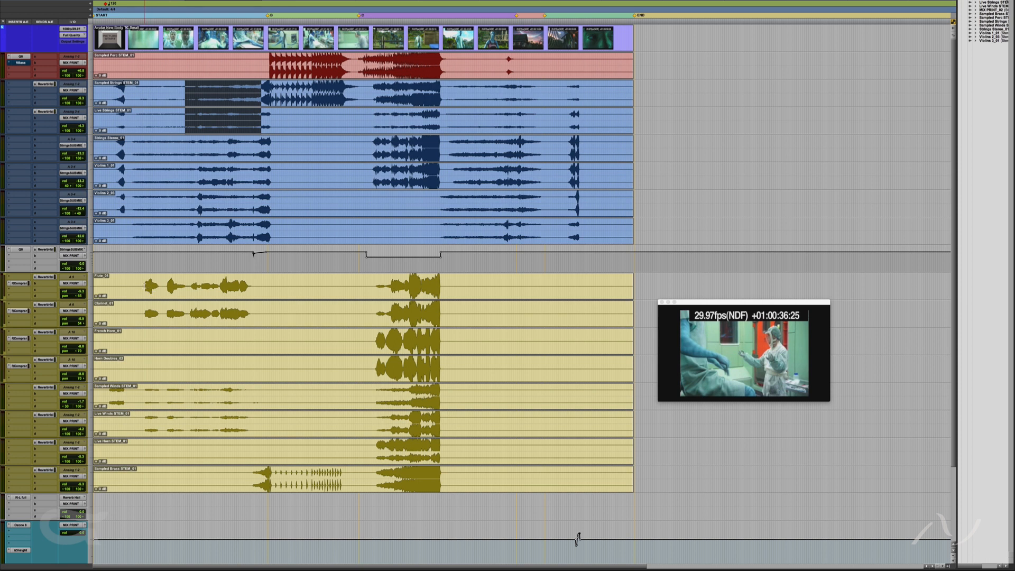
Step: Open the Flute track's Renaissance Compressor and play from 01:00:16:26 to examine its gain reduction
{"action": "left_click", "coordinate": [144, 283]}
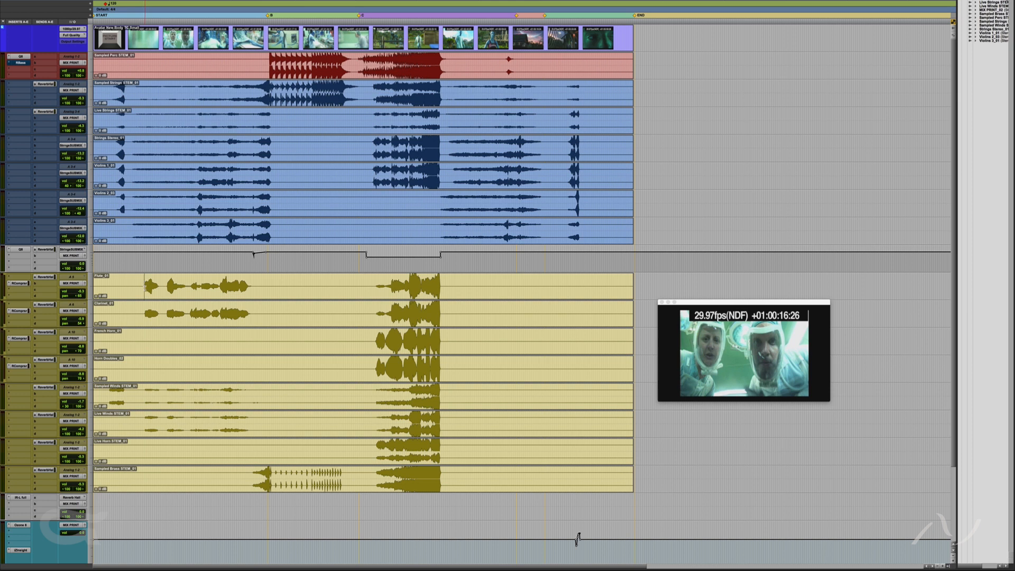
{"action": "left_click", "coordinate": [13, 284]}
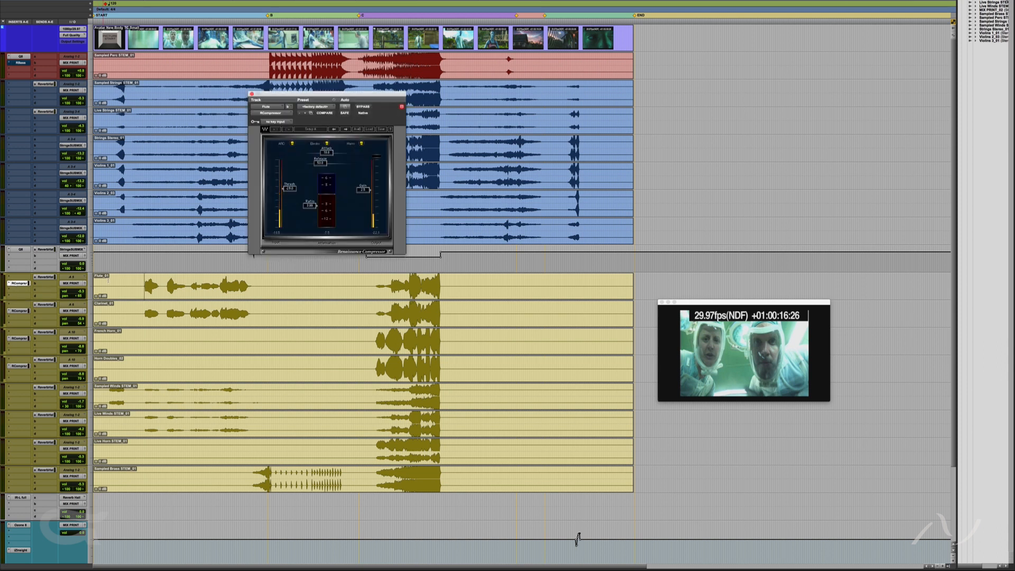
{"action": "key", "text": "space"}
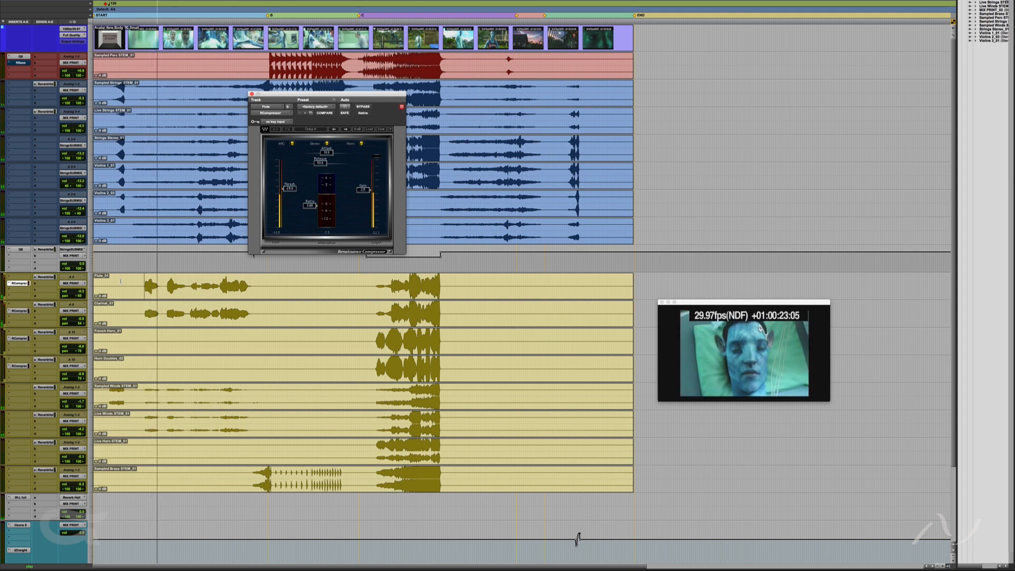
{"action": "key", "text": "space"}
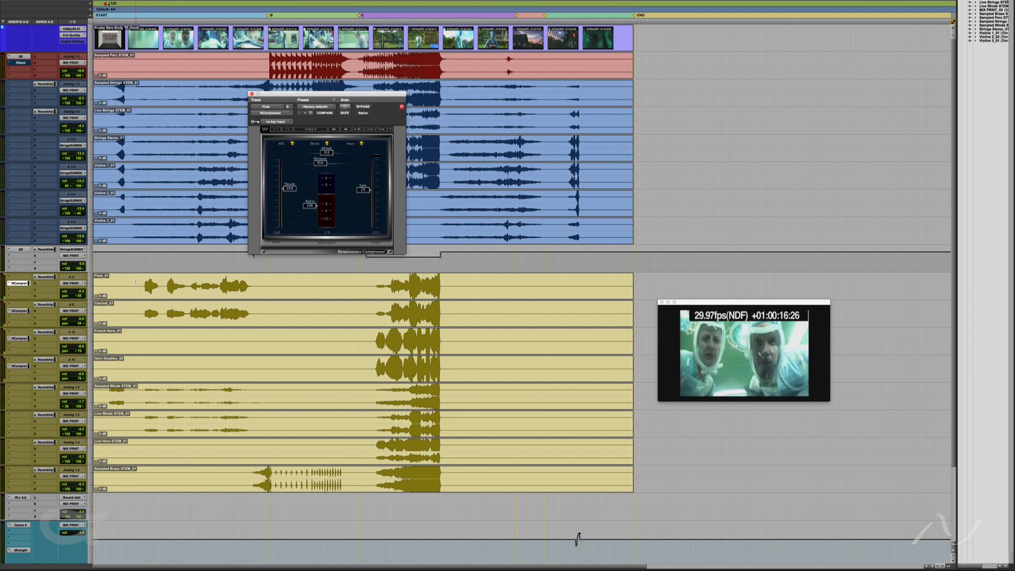
{"action": "key", "text": "space"}
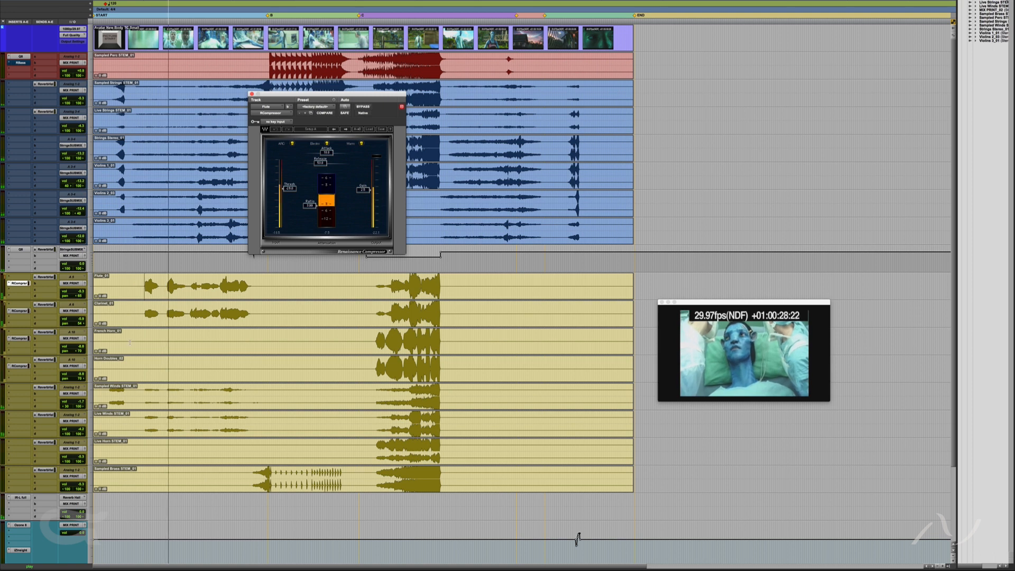
Step: Stop playback, open the Ozone 8 insert on the Master 1 track, and examine its Equalizer, Dynamics and Maximizer modules
{"action": "scroll", "coordinate": [129, 348], "scroll_direction": "down", "scroll_amount": 5}
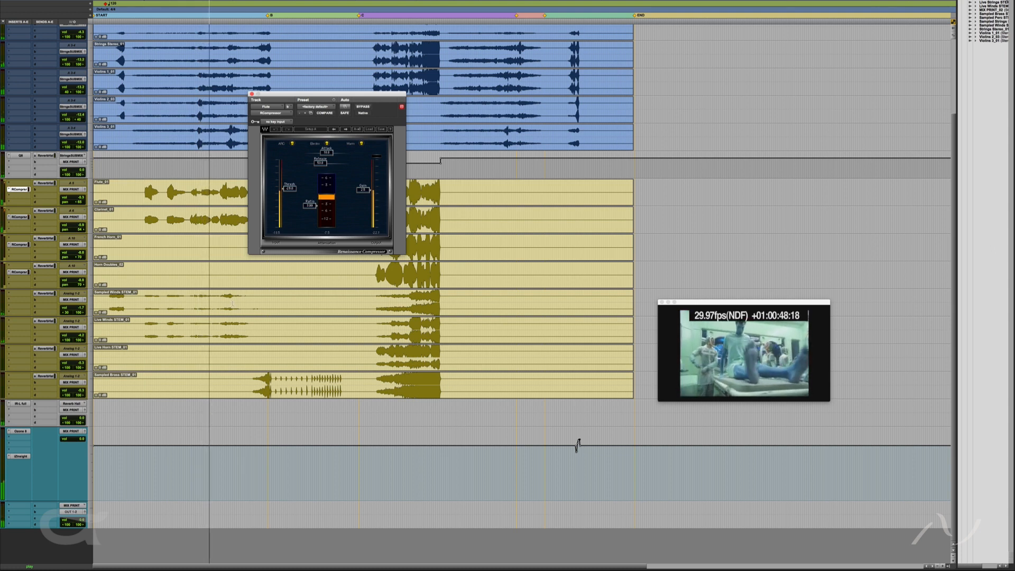
{"action": "key", "text": "space"}
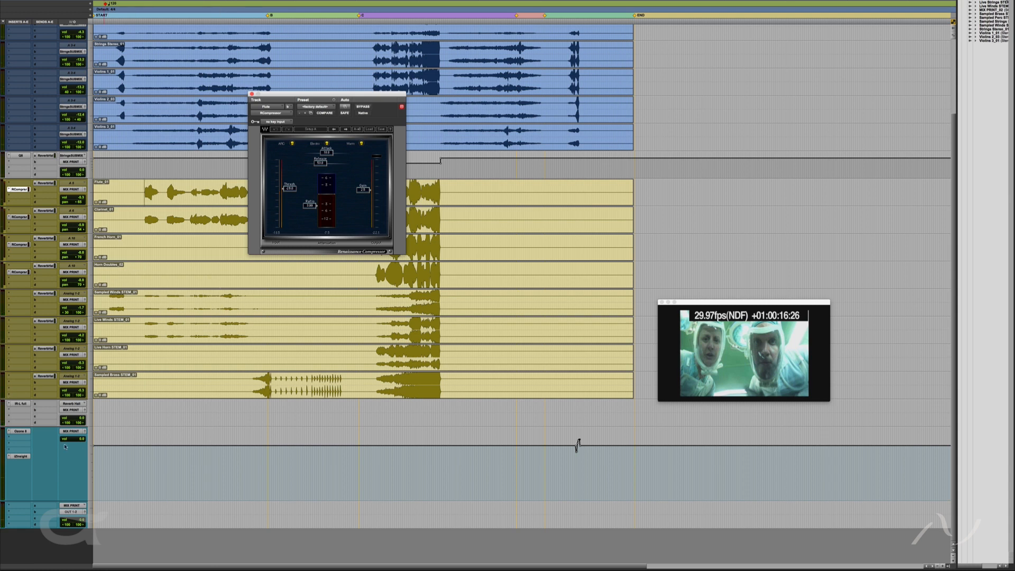
{"action": "left_click", "coordinate": [23, 431]}
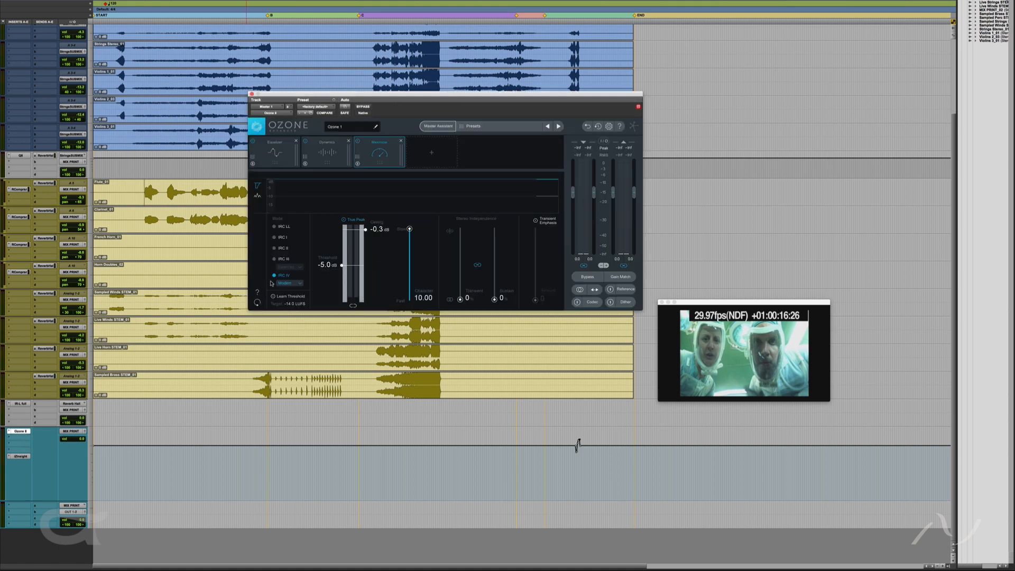
{"action": "left_click", "coordinate": [279, 158]}
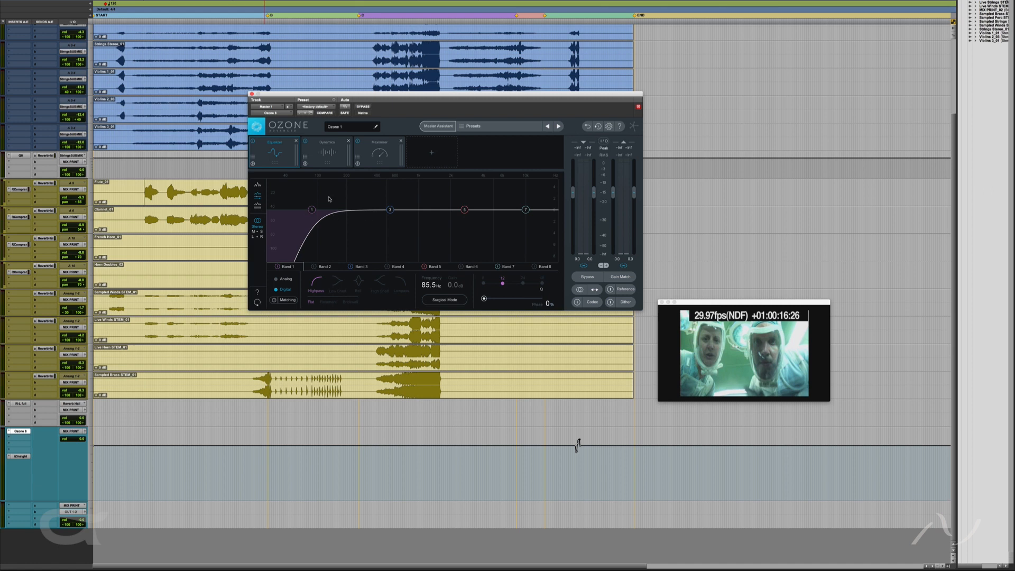
{"action": "left_click", "coordinate": [324, 156]}
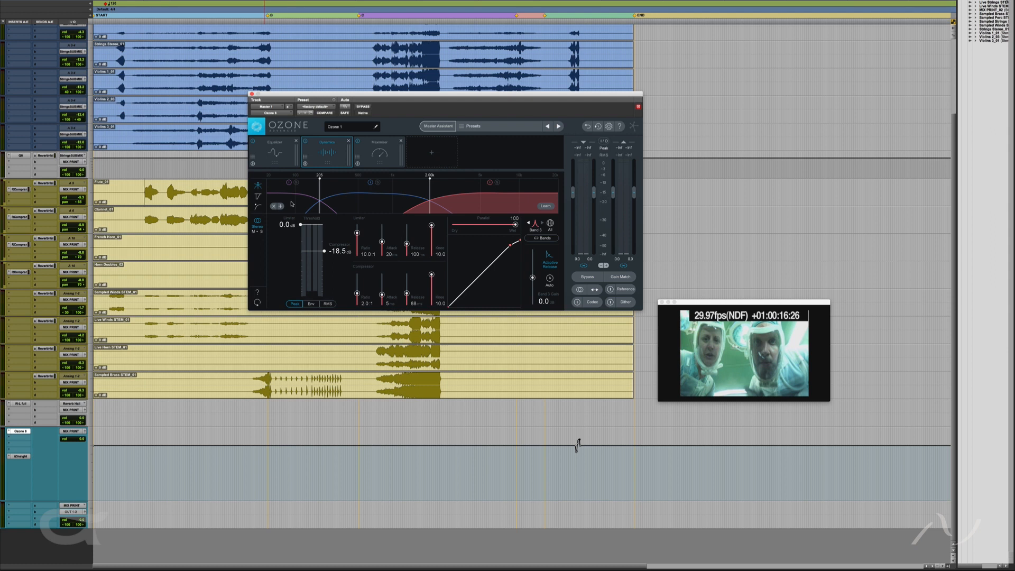
{"action": "left_click", "coordinate": [374, 158]}
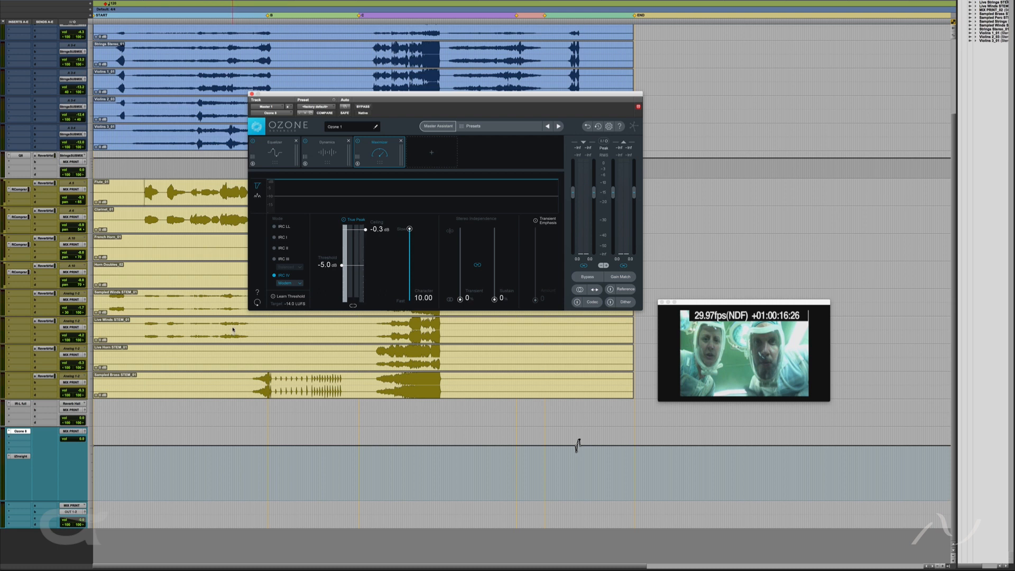
Step: Play the music from 01:01:00:00 to examine the Ozone Dynamics and Maximizer modules at work
{"action": "left_click", "coordinate": [233, 331]}
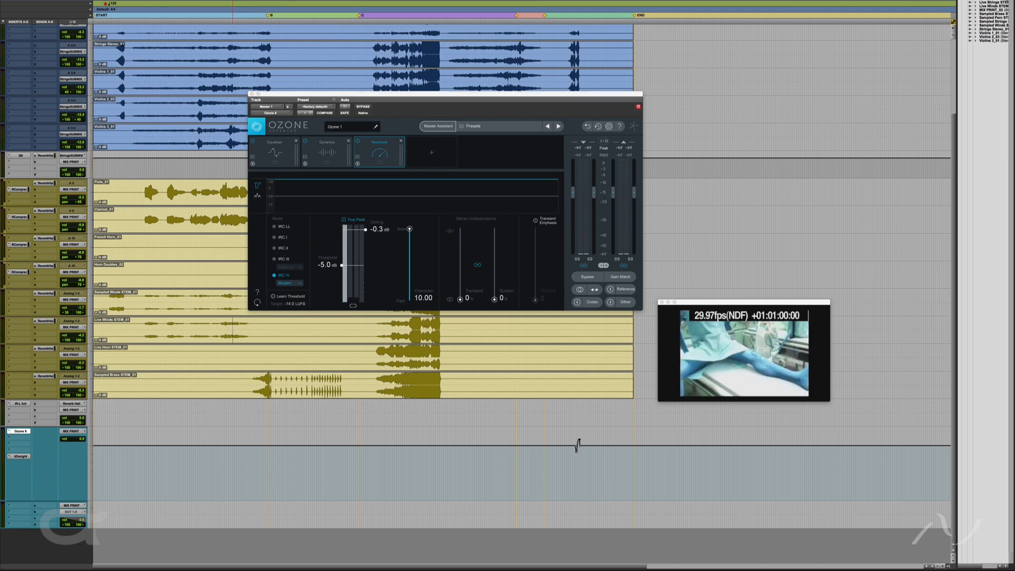
{"action": "key", "text": "space"}
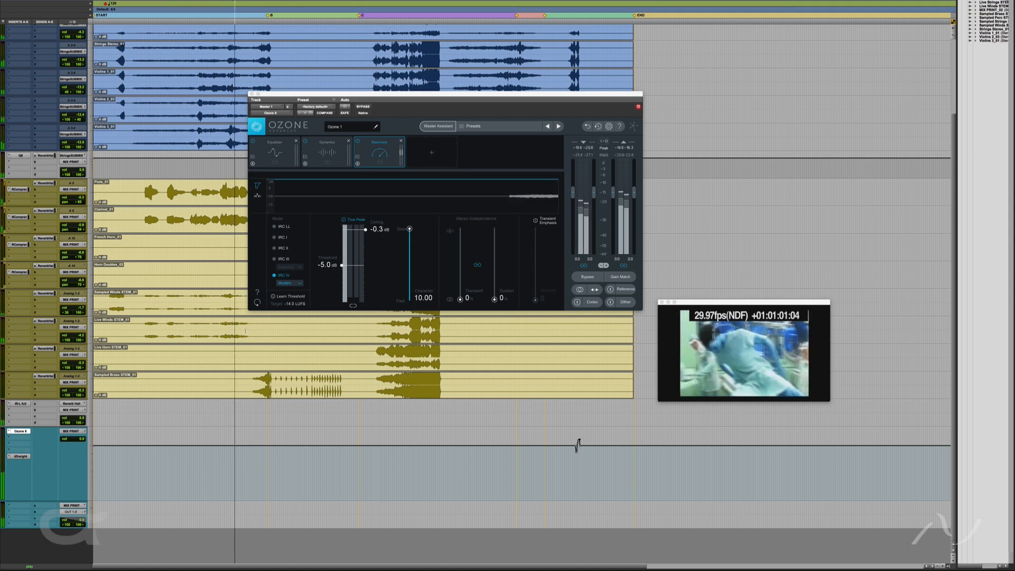
{"action": "left_click", "coordinate": [337, 154]}
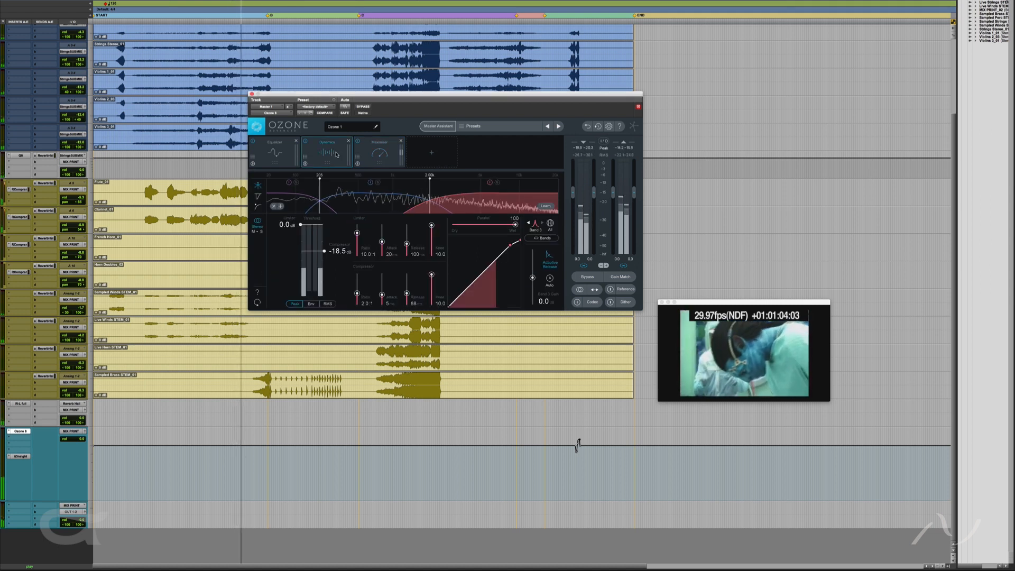
{"action": "left_click", "coordinate": [369, 153]}
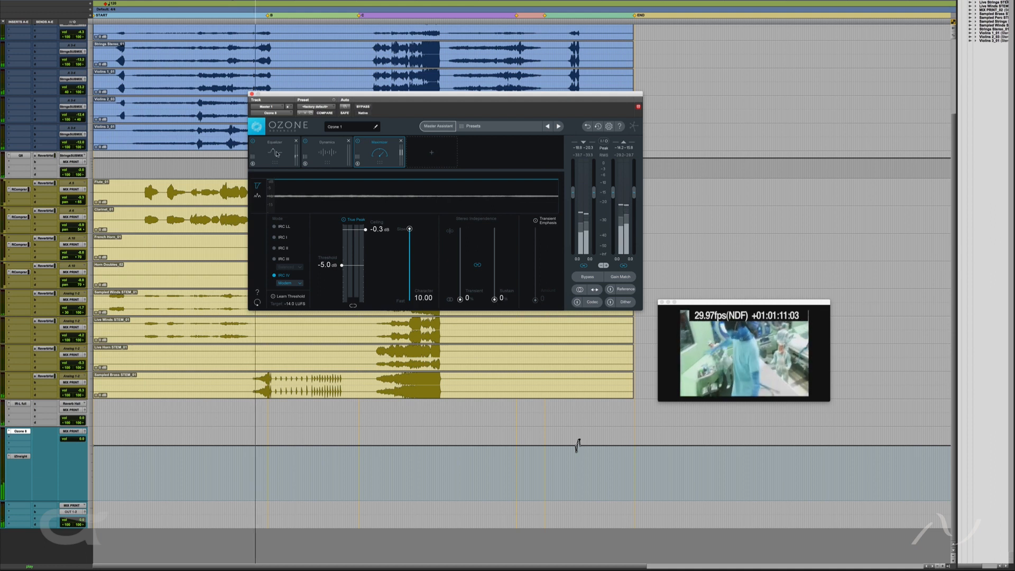
{"action": "left_click_drag", "start_coordinate": [287, 105], "coordinate": [550, 55]}
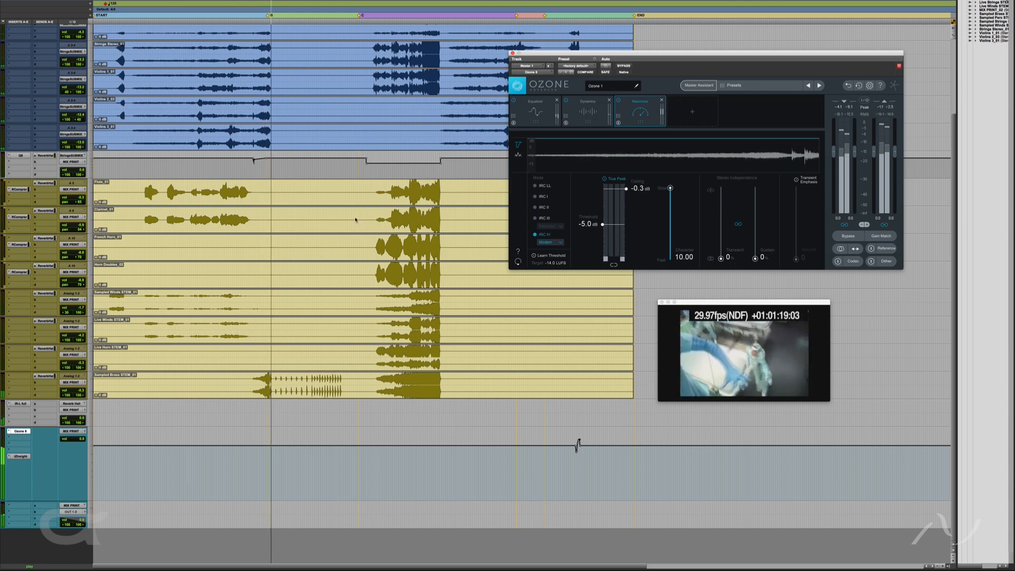
{"action": "scroll", "coordinate": [357, 223], "scroll_direction": "up", "scroll_amount": 3}
{"action": "scroll", "coordinate": [355, 219], "scroll_direction": "up", "scroll_amount": 1}
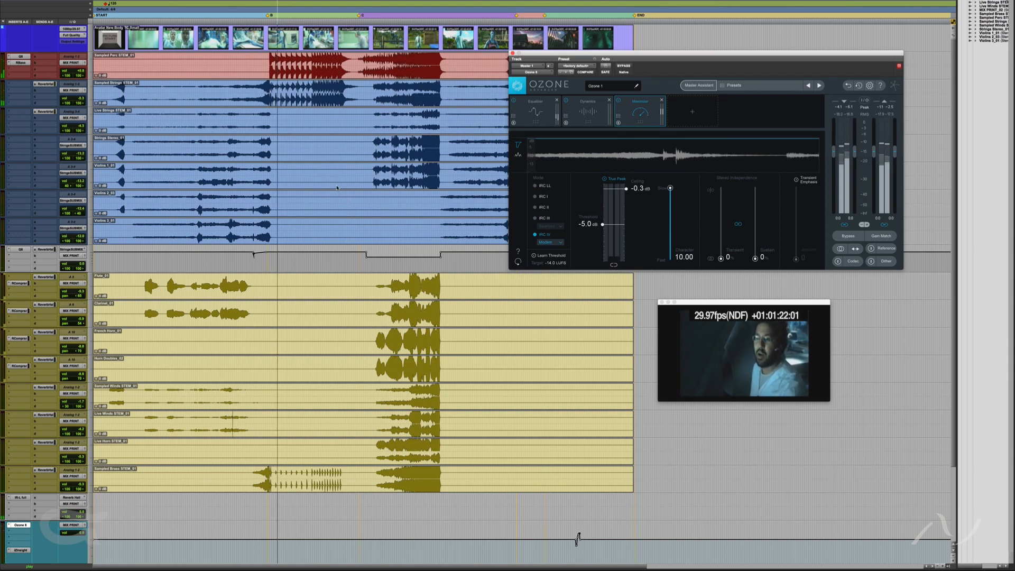
{"action": "key", "text": "space"}
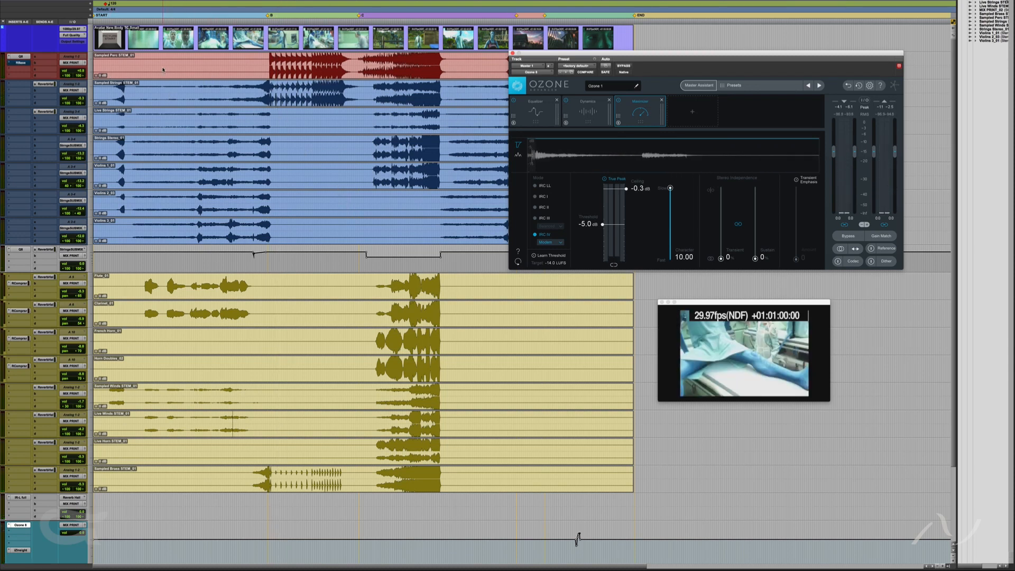
Step: Play from 01:01:20:19 with the Sampled Perc stem's Renaissance Bass open to examine its low-end enhancement
{"action": "left_click", "coordinate": [274, 66]}
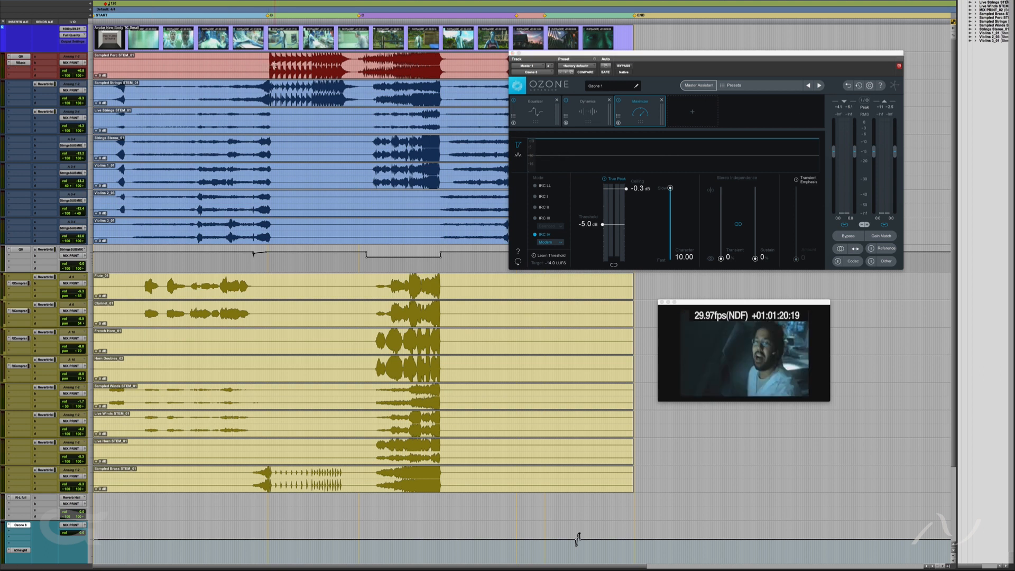
{"action": "key", "text": "space"}
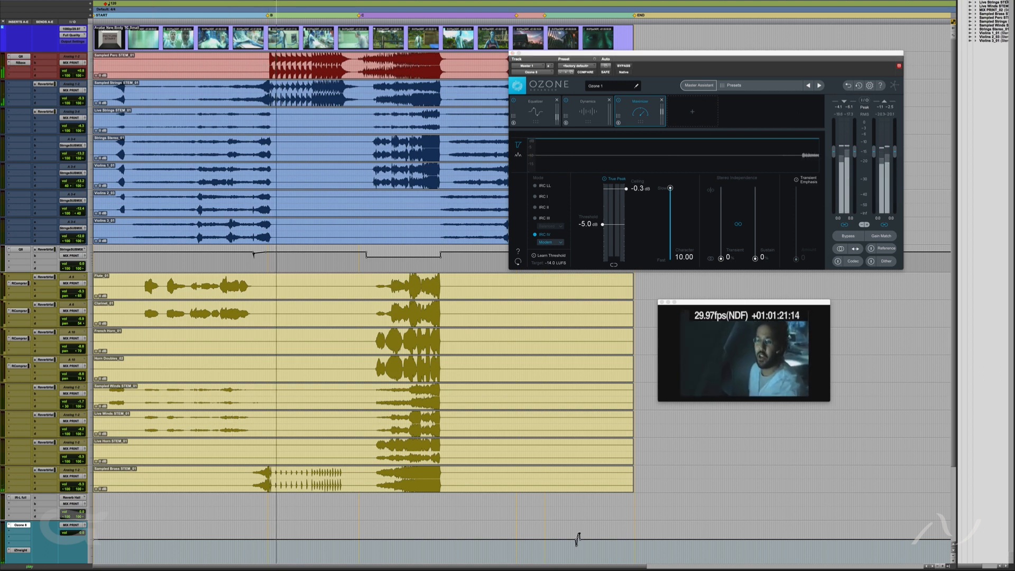
{"action": "left_click", "coordinate": [15, 63]}
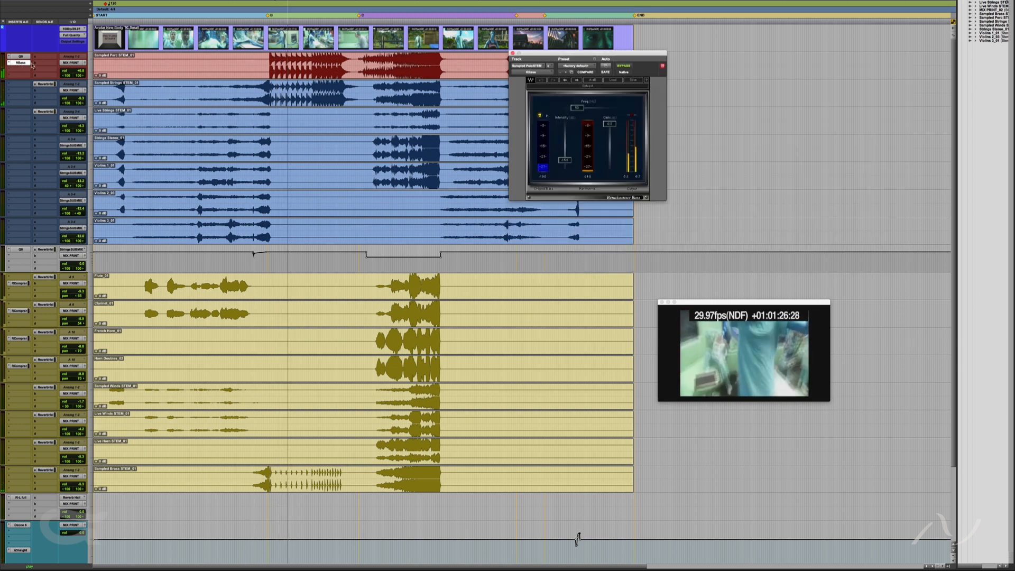
{"action": "key", "text": "space"}
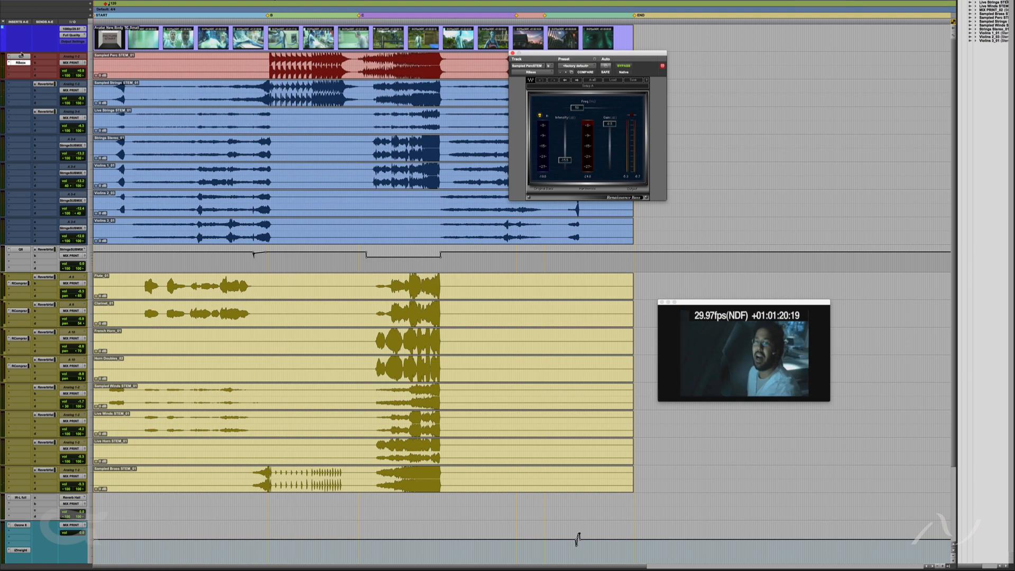
Step: Open the Sampled Perc stem's Q10 equalizer and replay the percussion passage to hear its low-frequency filtering
{"action": "left_click", "coordinate": [20, 56]}
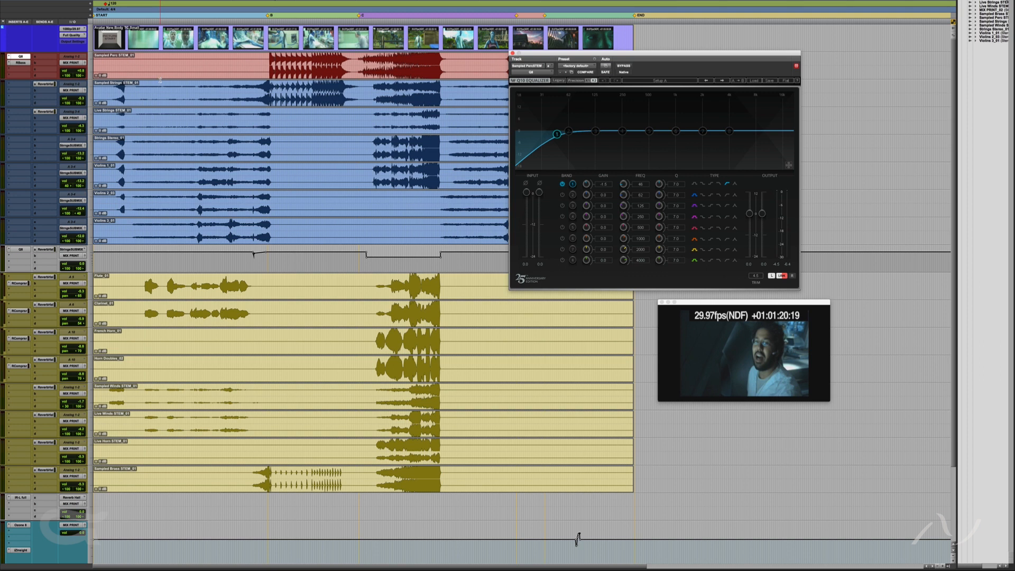
{"action": "key", "text": "space"}
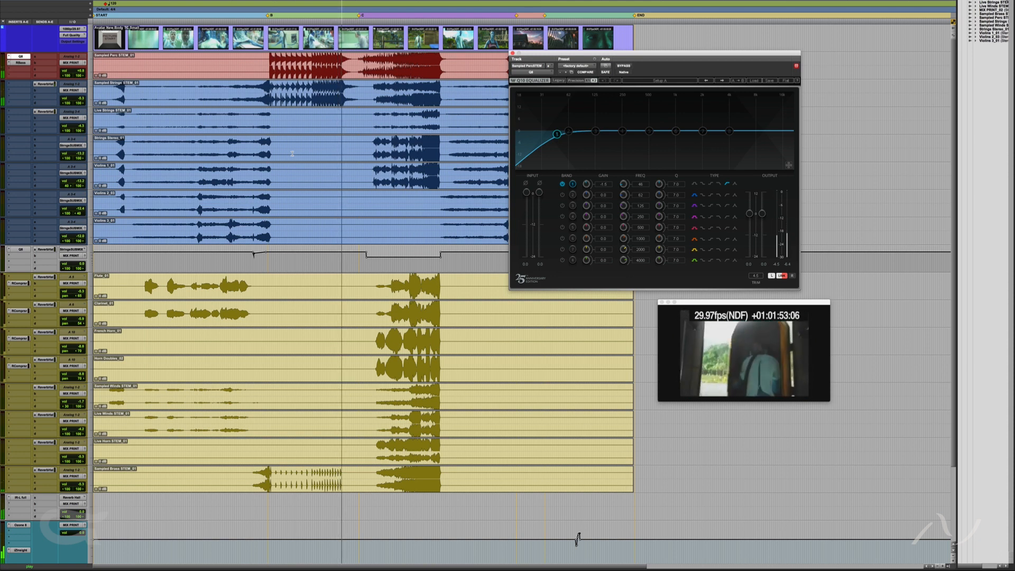
{"action": "key", "text": "space"}
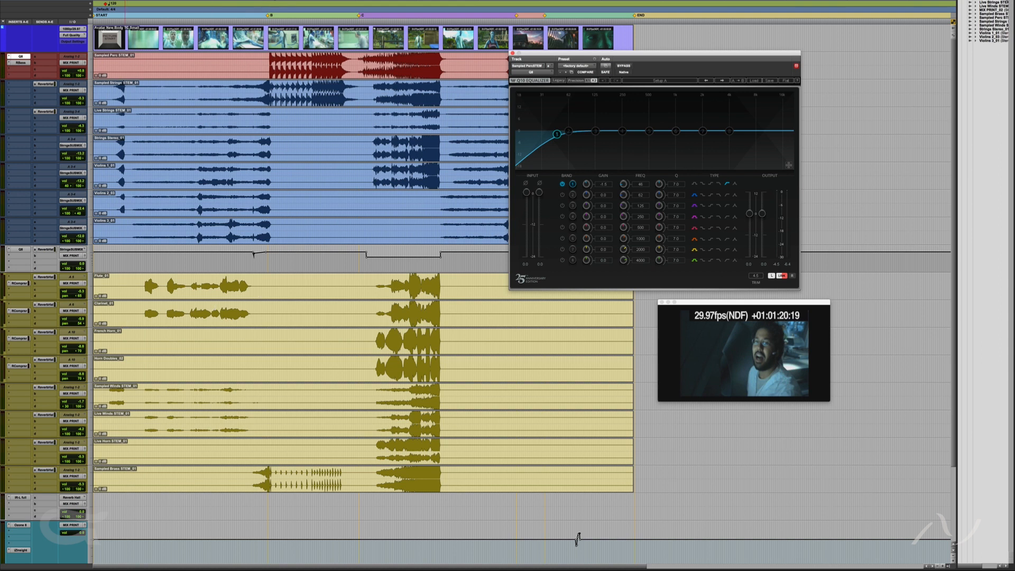
Step: Examine the Reverb track's IR-L full convolution reverb, close it, and show the volume automation on the music tracks
{"action": "left_click", "coordinate": [17, 498]}
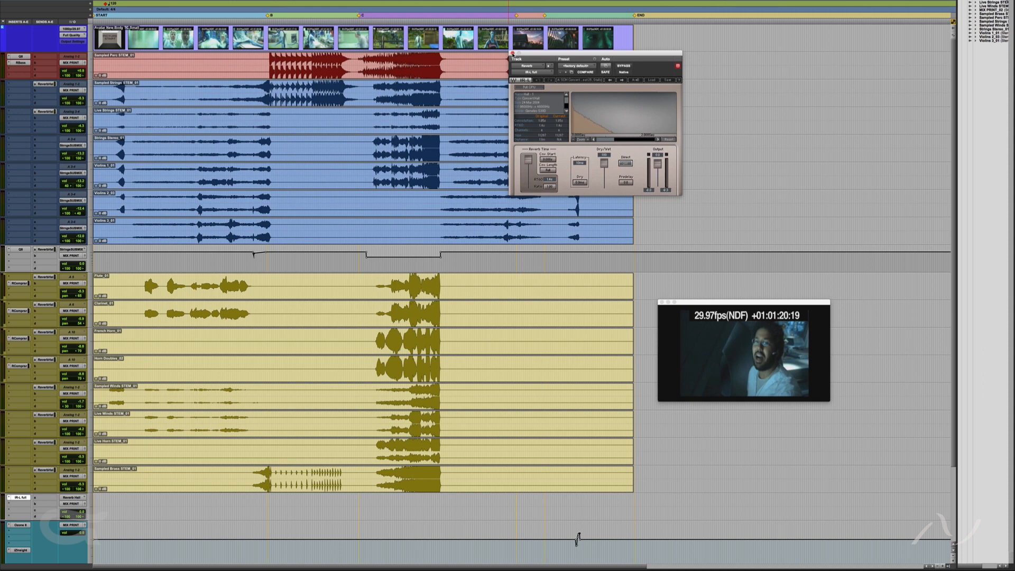
{"action": "left_click", "coordinate": [512, 53]}
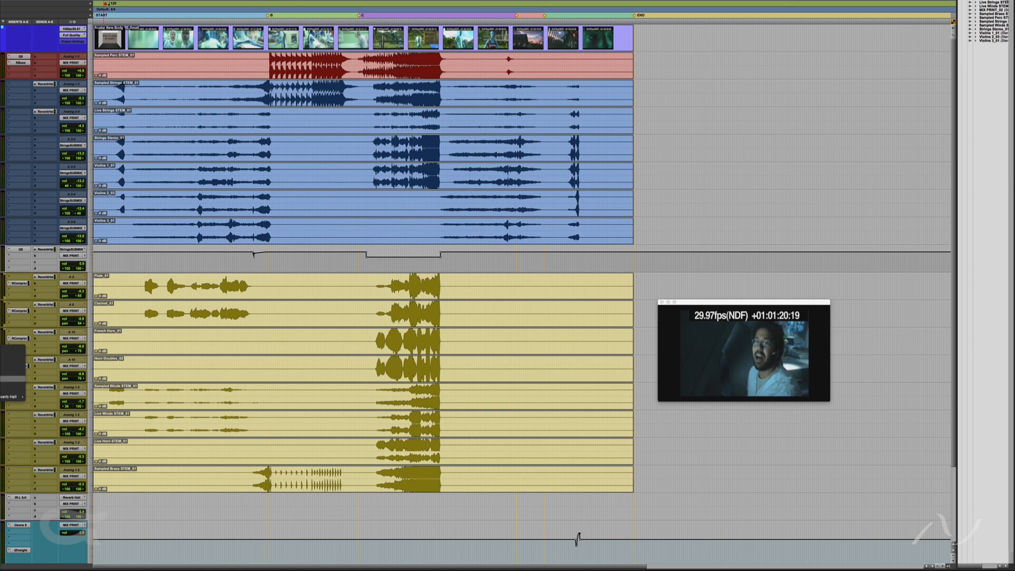
{"action": "key", "text": "ctrl+alt+minus"}
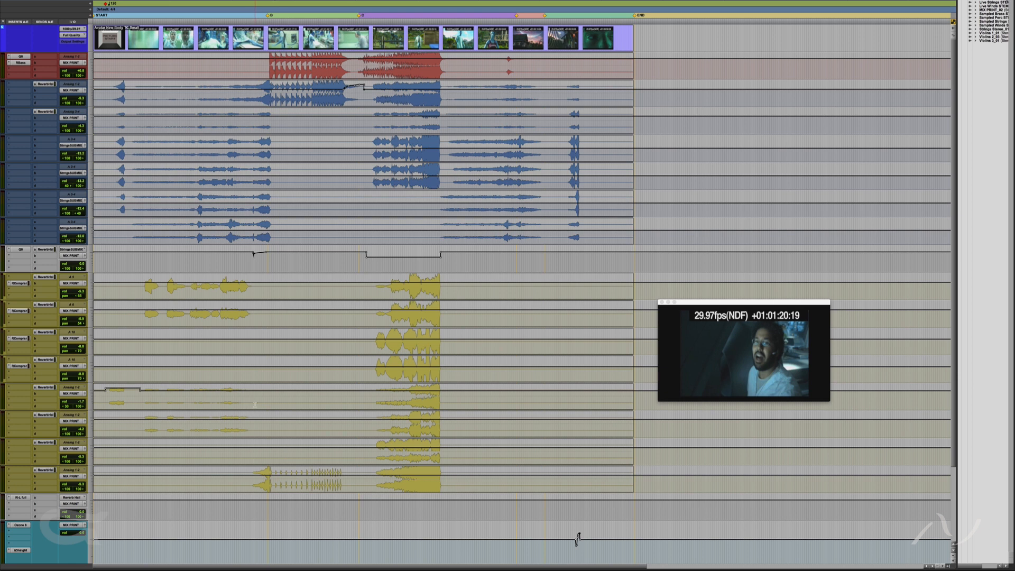
{"action": "left_click", "coordinate": [372, 484]}
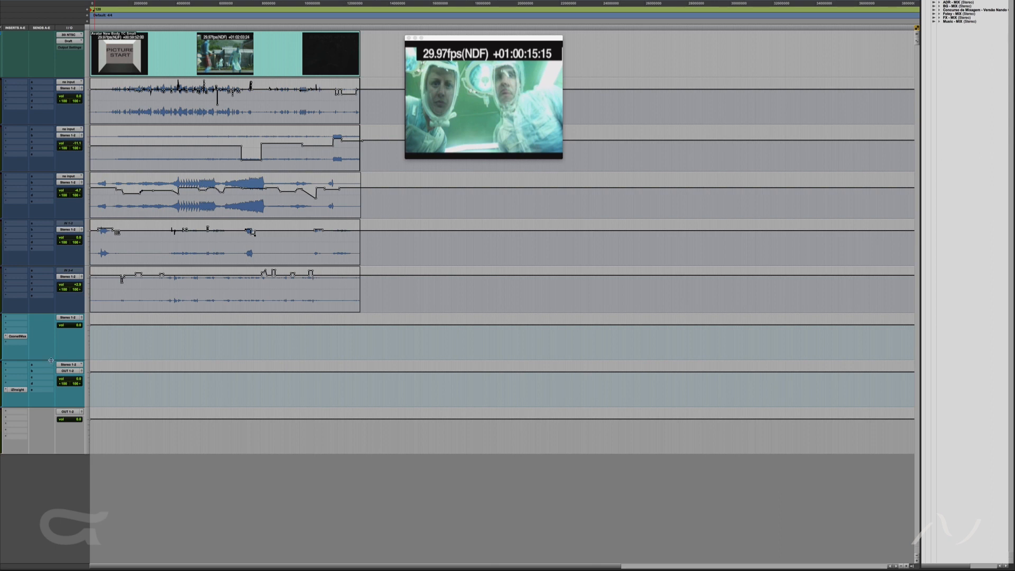
Step: In the final mix session, open the Ozone 8 Maximizer on the Master 1 track and move its window clear of the tracks
{"action": "left_click", "coordinate": [19, 337]}
{"action": "left_click_drag", "start_coordinate": [362, 167], "coordinate": [506, 203]}
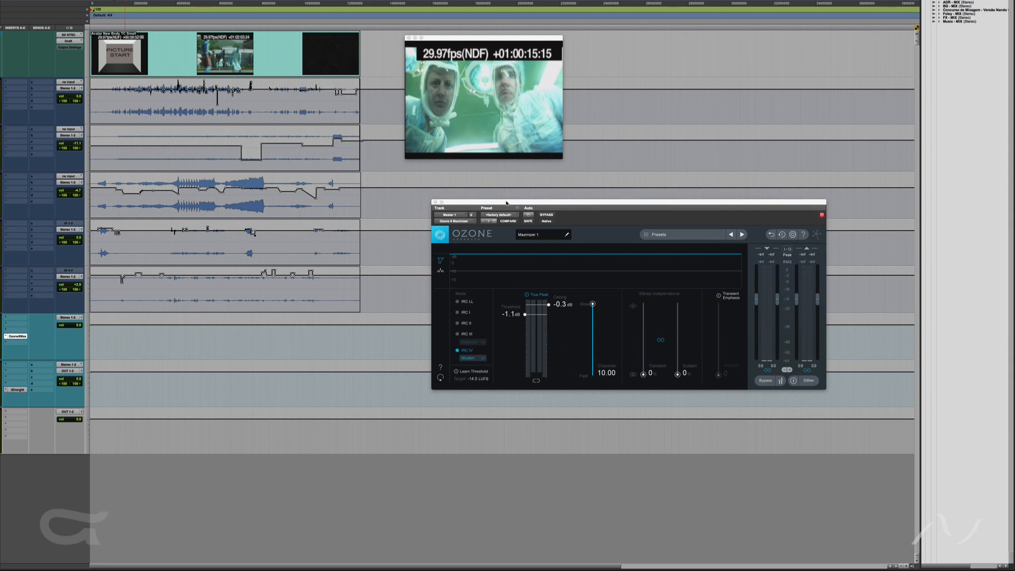
{"action": "left_click_drag", "start_coordinate": [506, 203], "coordinate": [573, 205]}
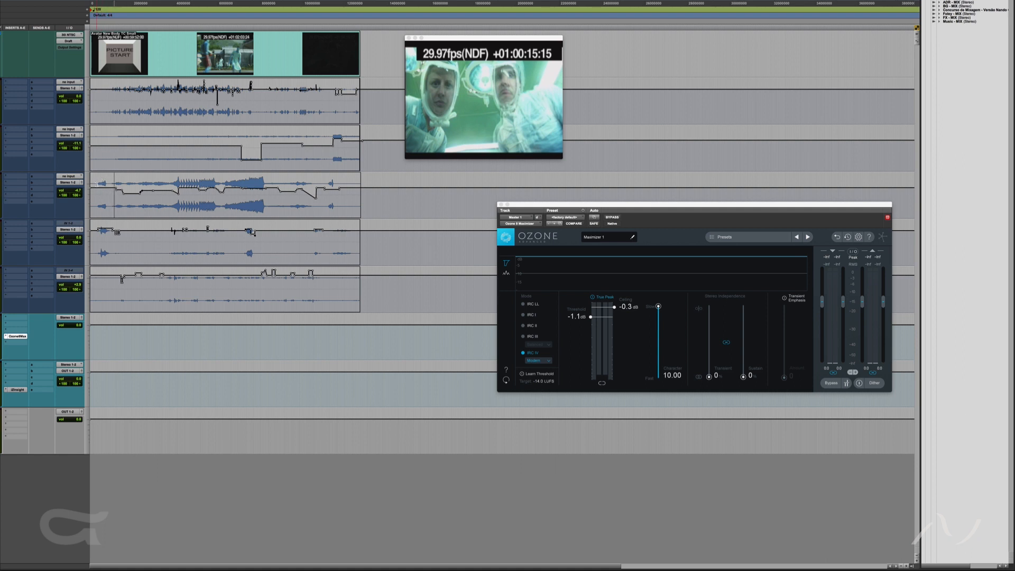
Step: Increase the first audio track's height and zoom the timeline in on the final mix
{"action": "left_click", "coordinate": [95, 187]}
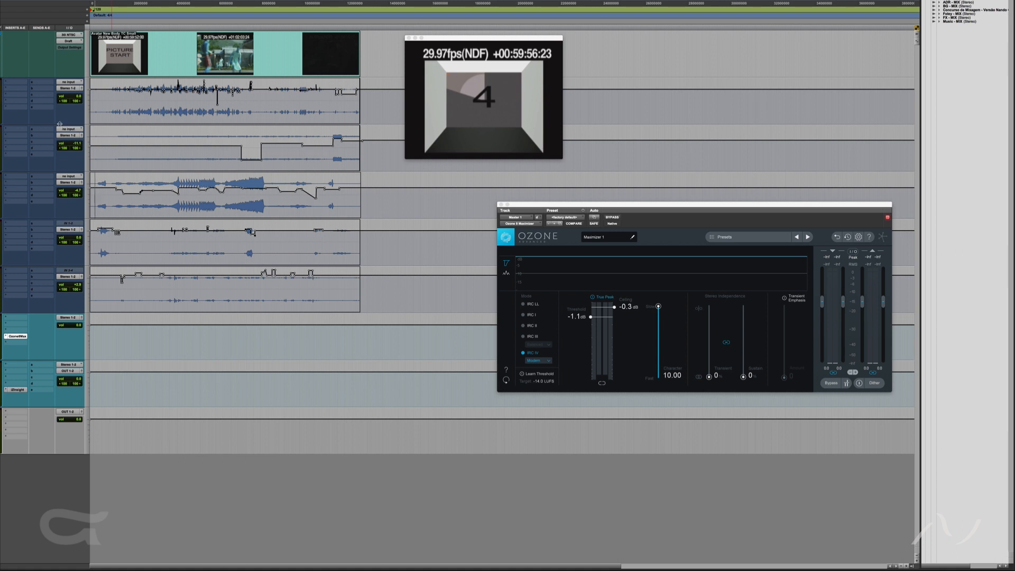
{"action": "left_click_drag", "start_coordinate": [60, 124], "coordinate": [61, 151]}
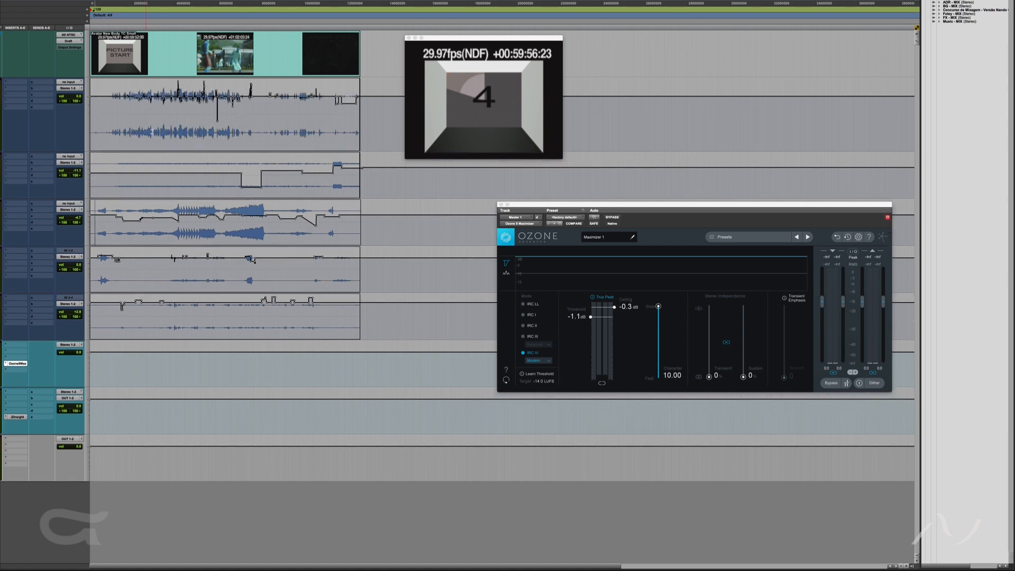
{"action": "left_click", "coordinate": [160, 125]}
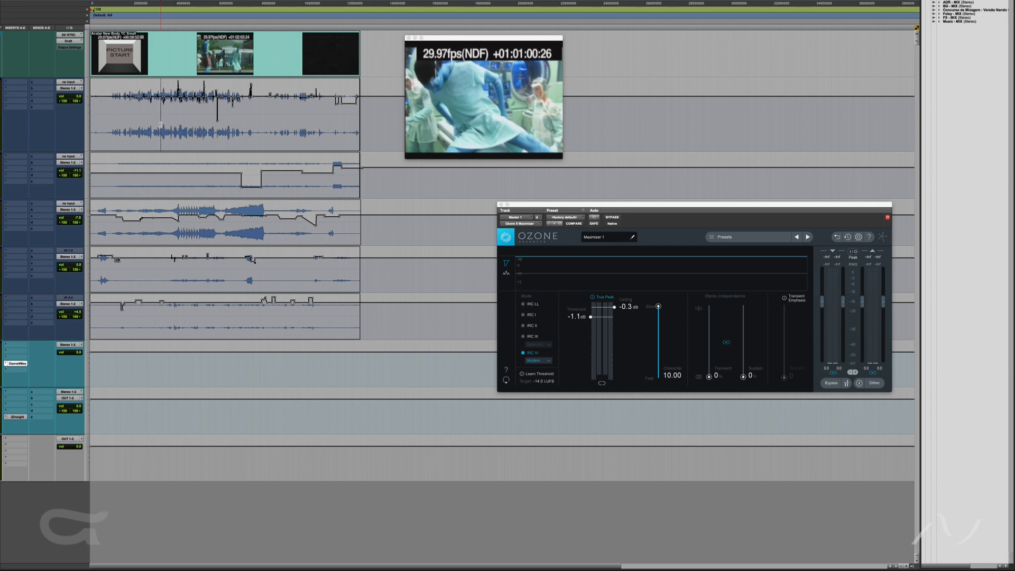
{"action": "key", "text": "t"}
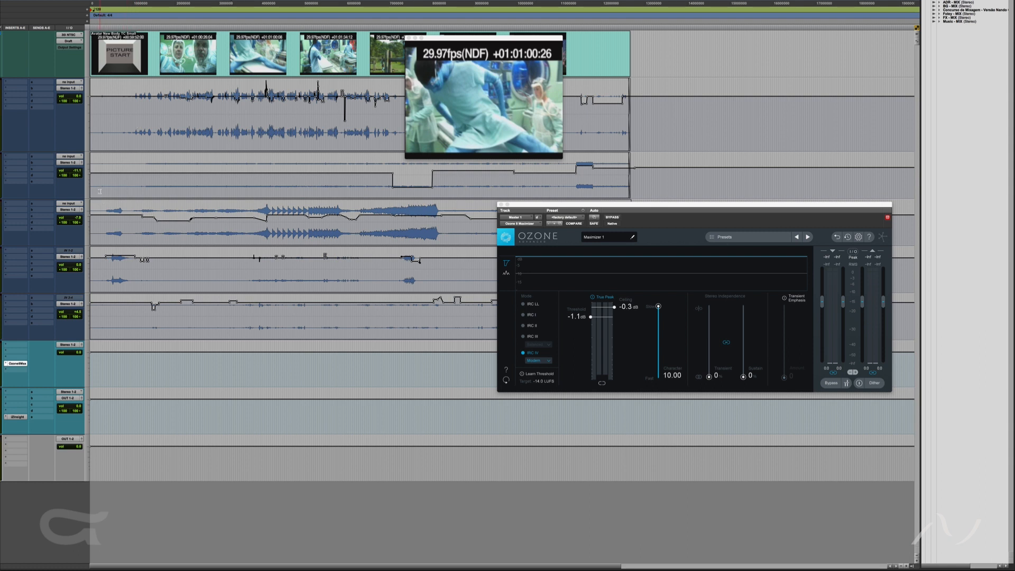
Step: Move the video and Maximizer windows clear of the tracks and play the full mix from 00:59:56:23
{"action": "left_click", "coordinate": [100, 191]}
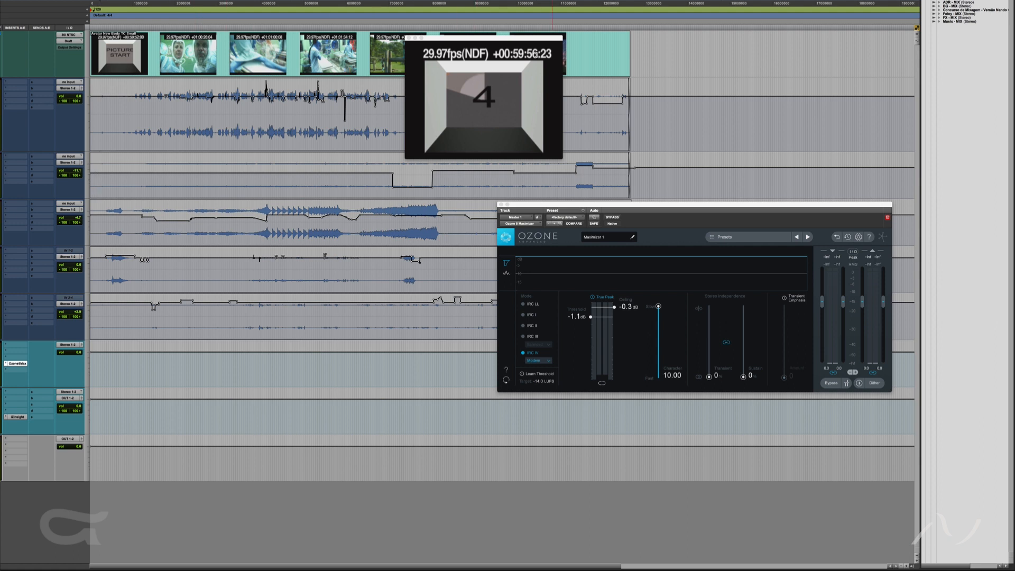
{"action": "left_click_drag", "start_coordinate": [531, 39], "coordinate": [793, 51]}
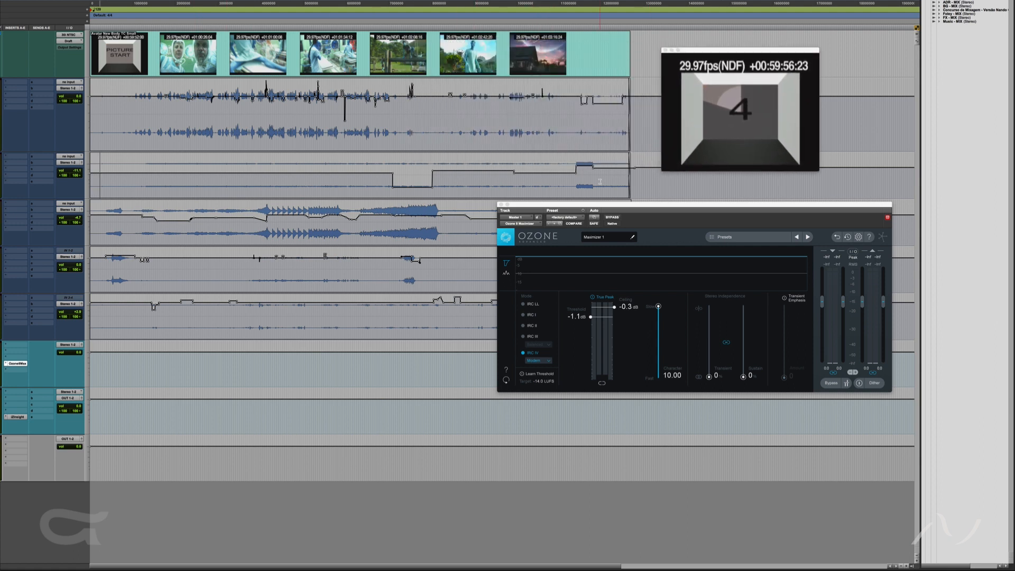
{"action": "left_click_drag", "start_coordinate": [595, 208], "coordinate": [584, 309]}
{"action": "key", "text": "space"}
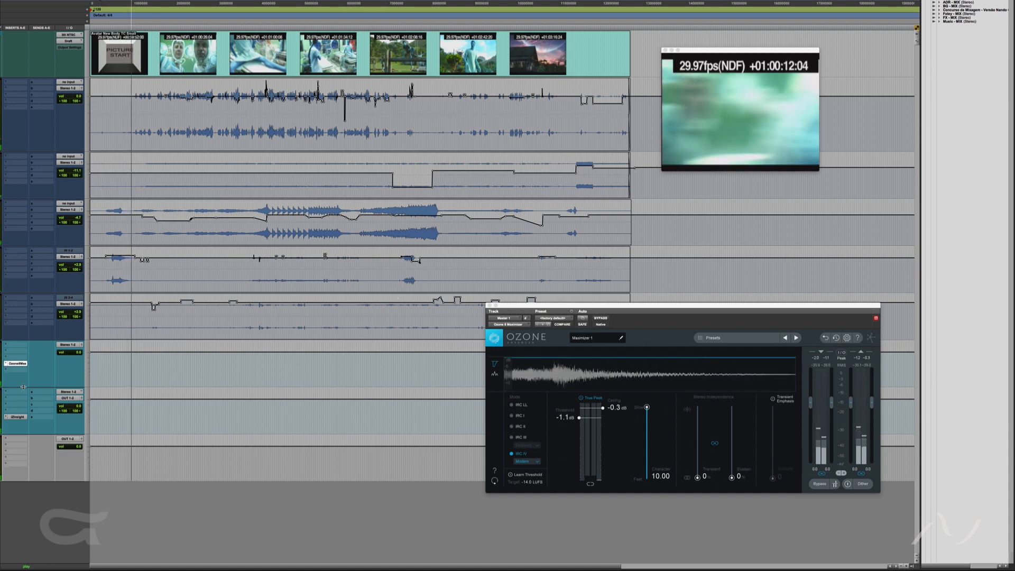
Step: Open iZotope Insight on the MASTER PRINT track and monitor the full mix's loudness during playback
{"action": "left_click", "coordinate": [15, 417]}
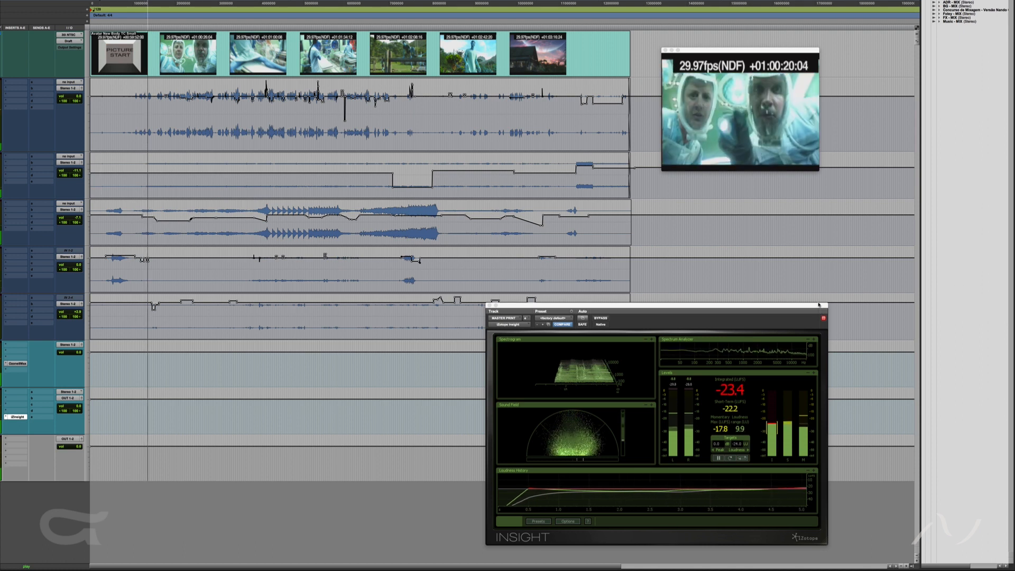
{"action": "left_click_drag", "start_coordinate": [819, 305], "coordinate": [971, 254]}
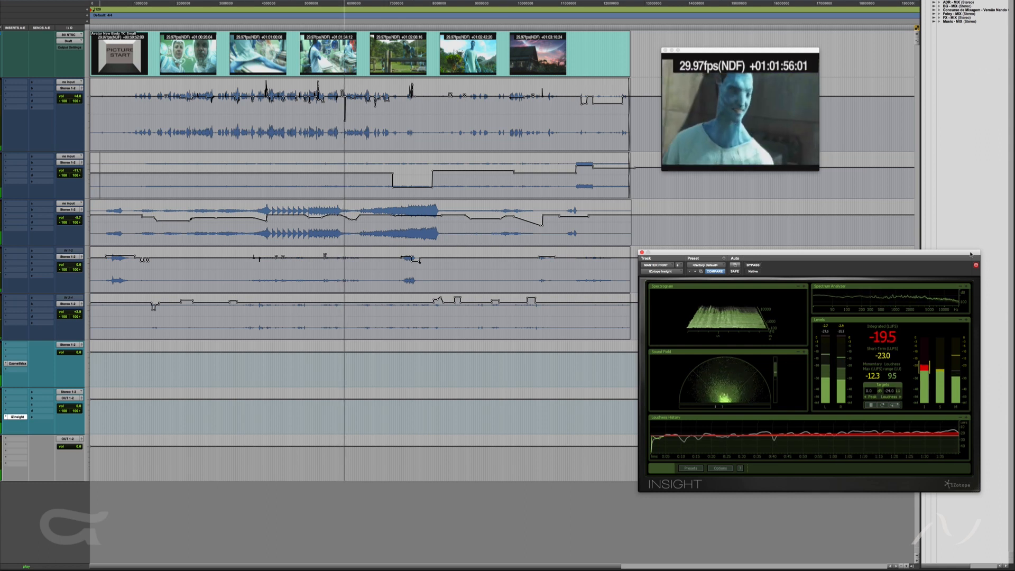
{"action": "key", "text": "space"}
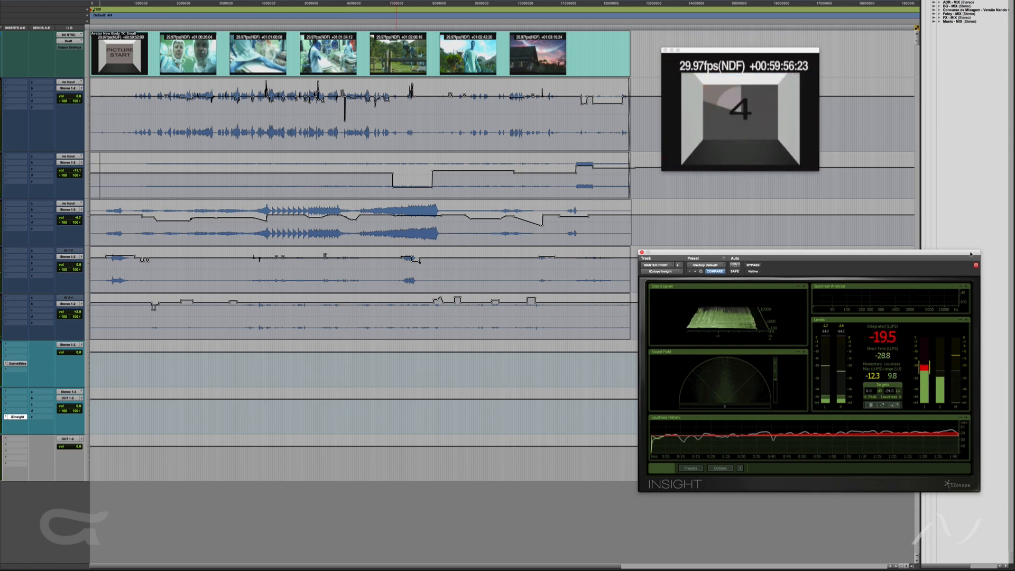